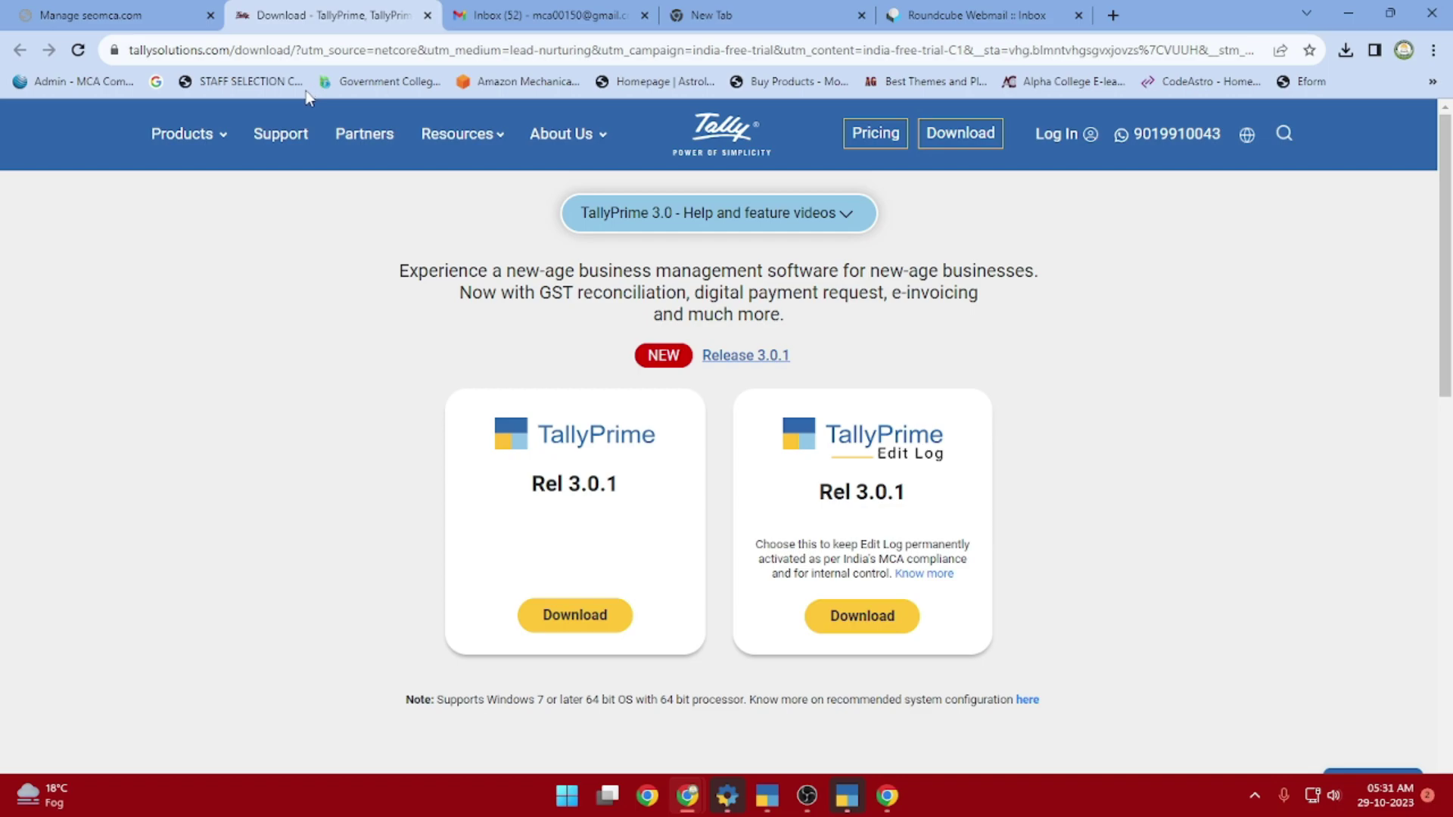
left_click(241, 58)
left_click(241, 58)
left_click_drag(274, 49, 1262, 8)
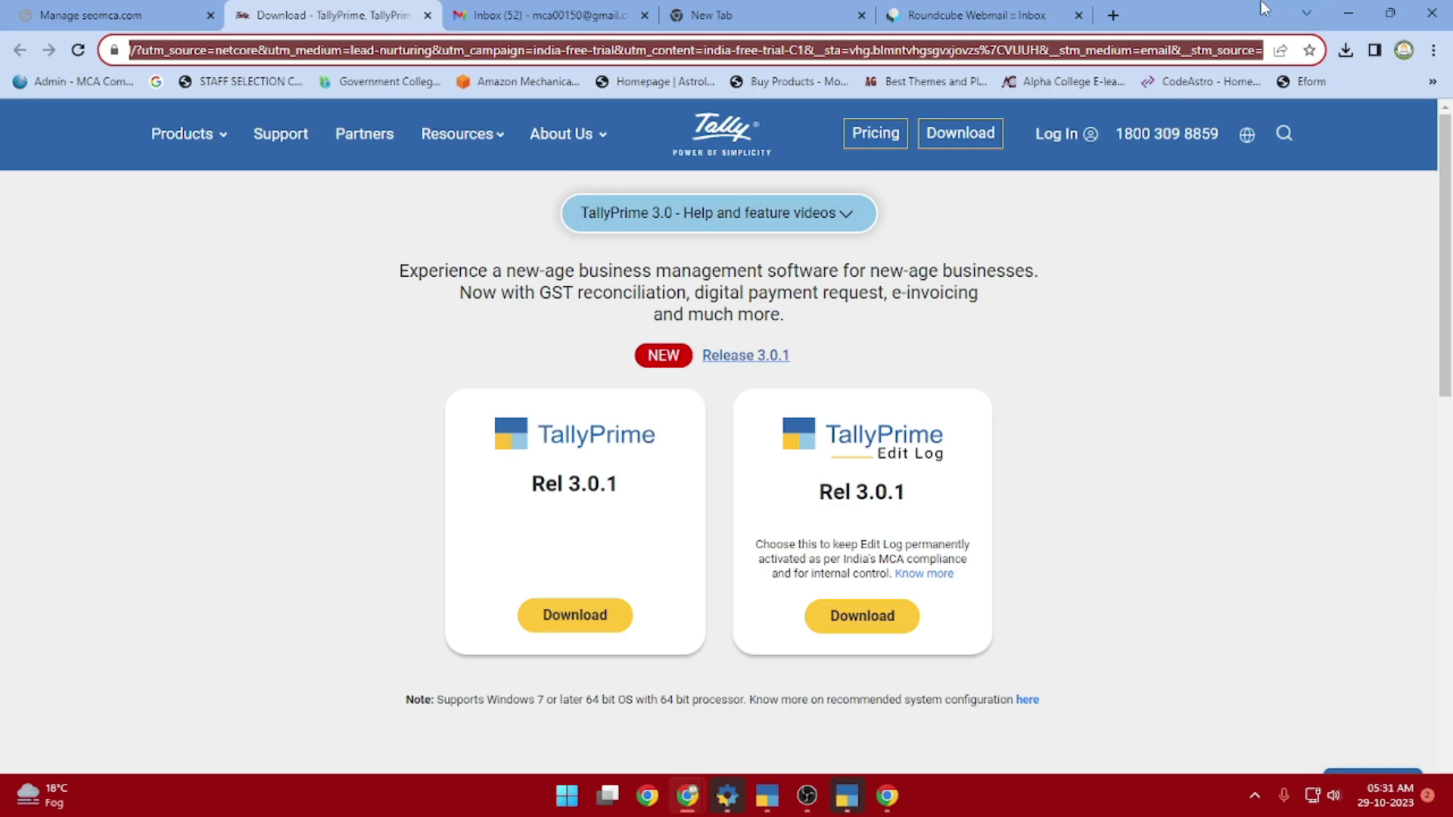
key("BackSpace")
key("BackSpace")
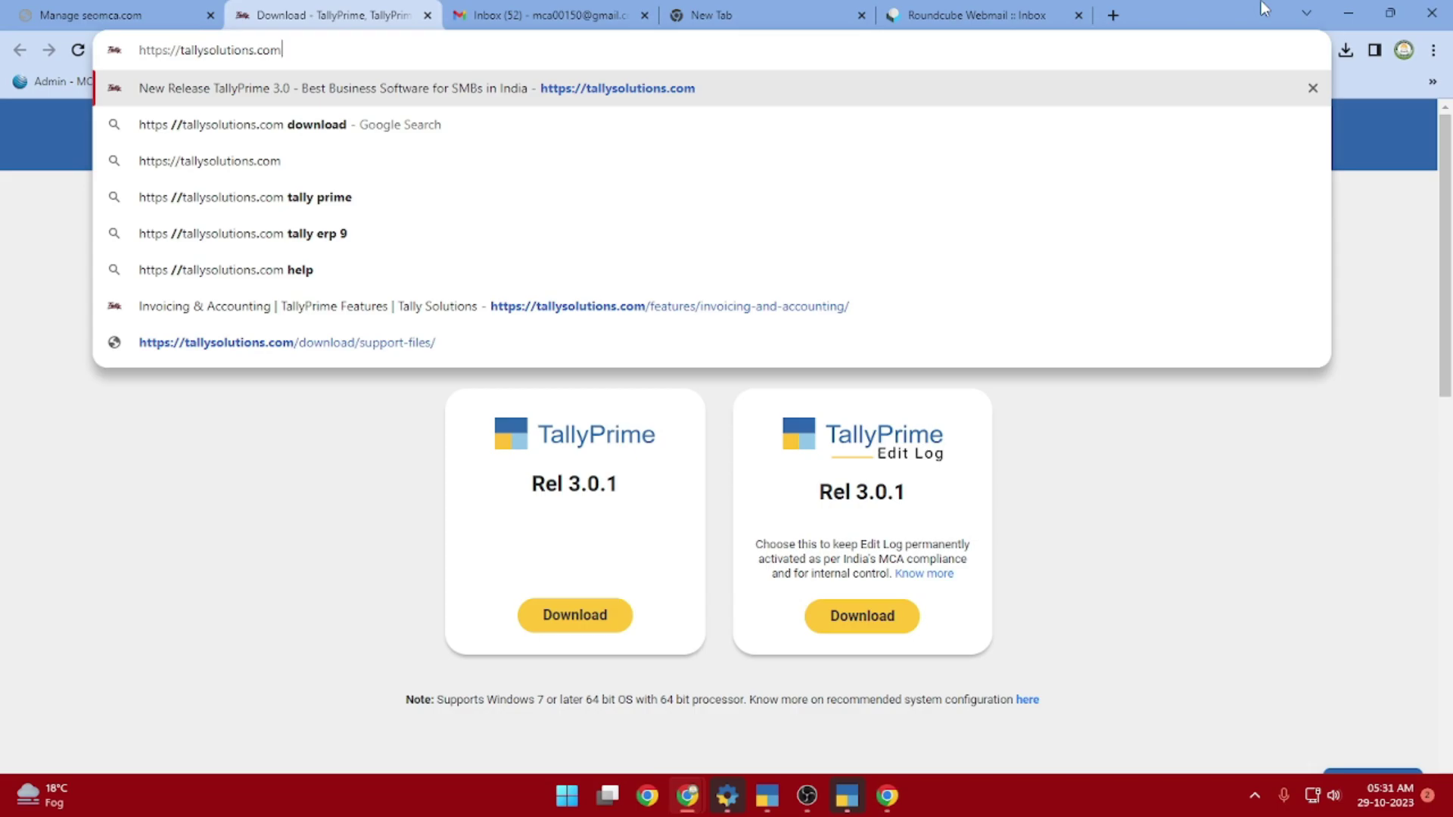
key("Return")
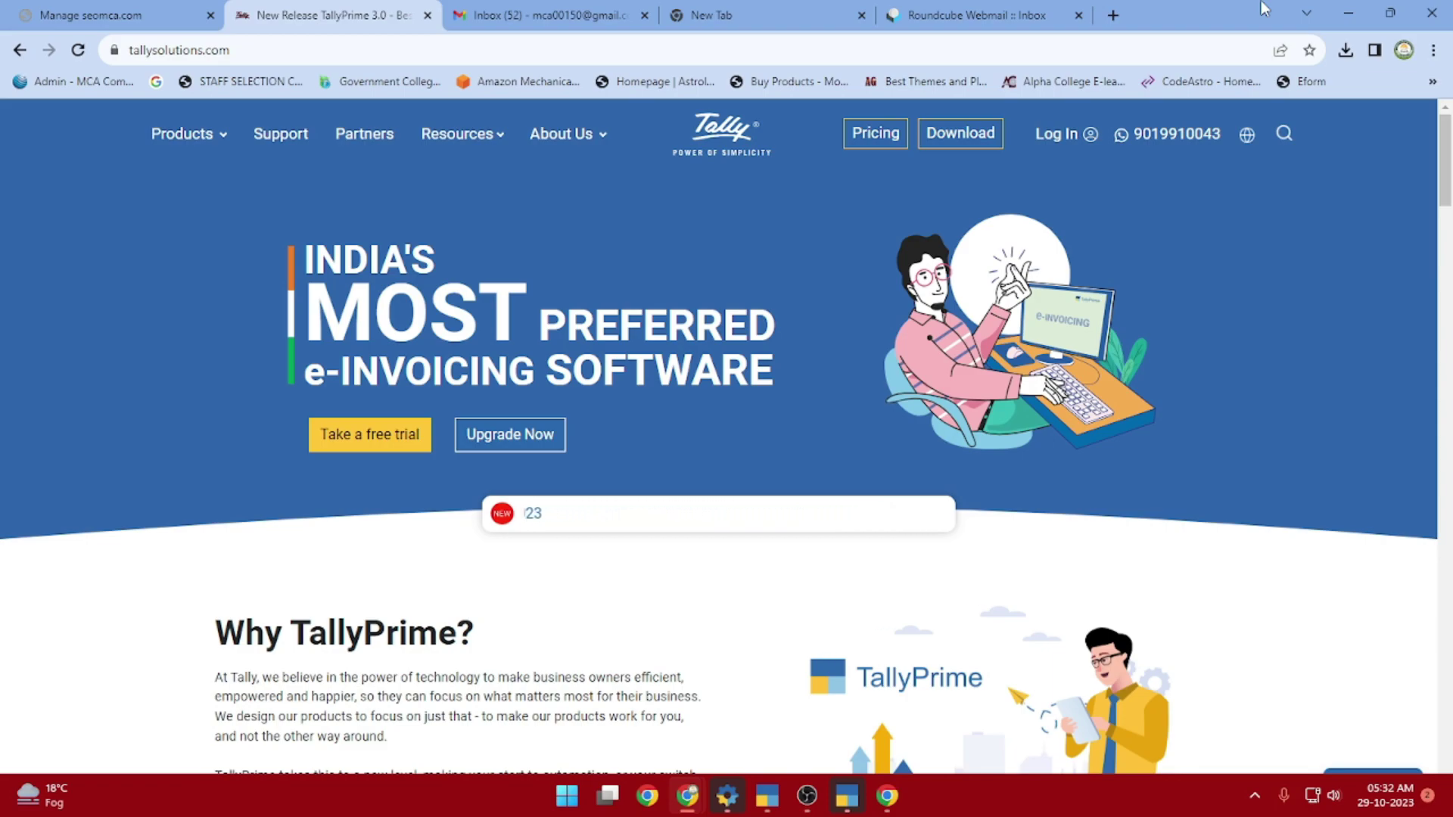
left_click(360, 441)
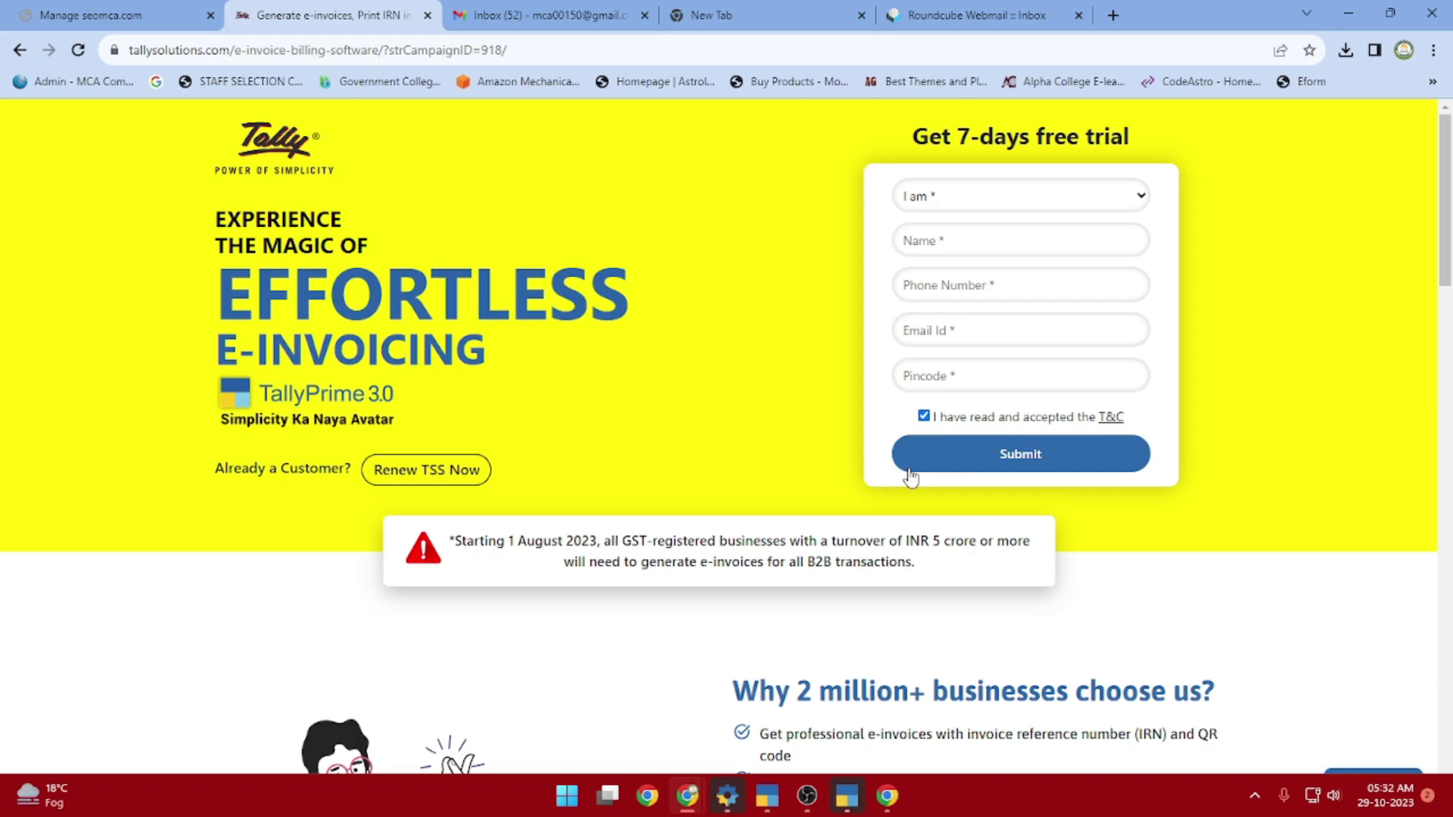
Choose Student as the applicant type and enter the applicant's full name
left_click(989, 196)
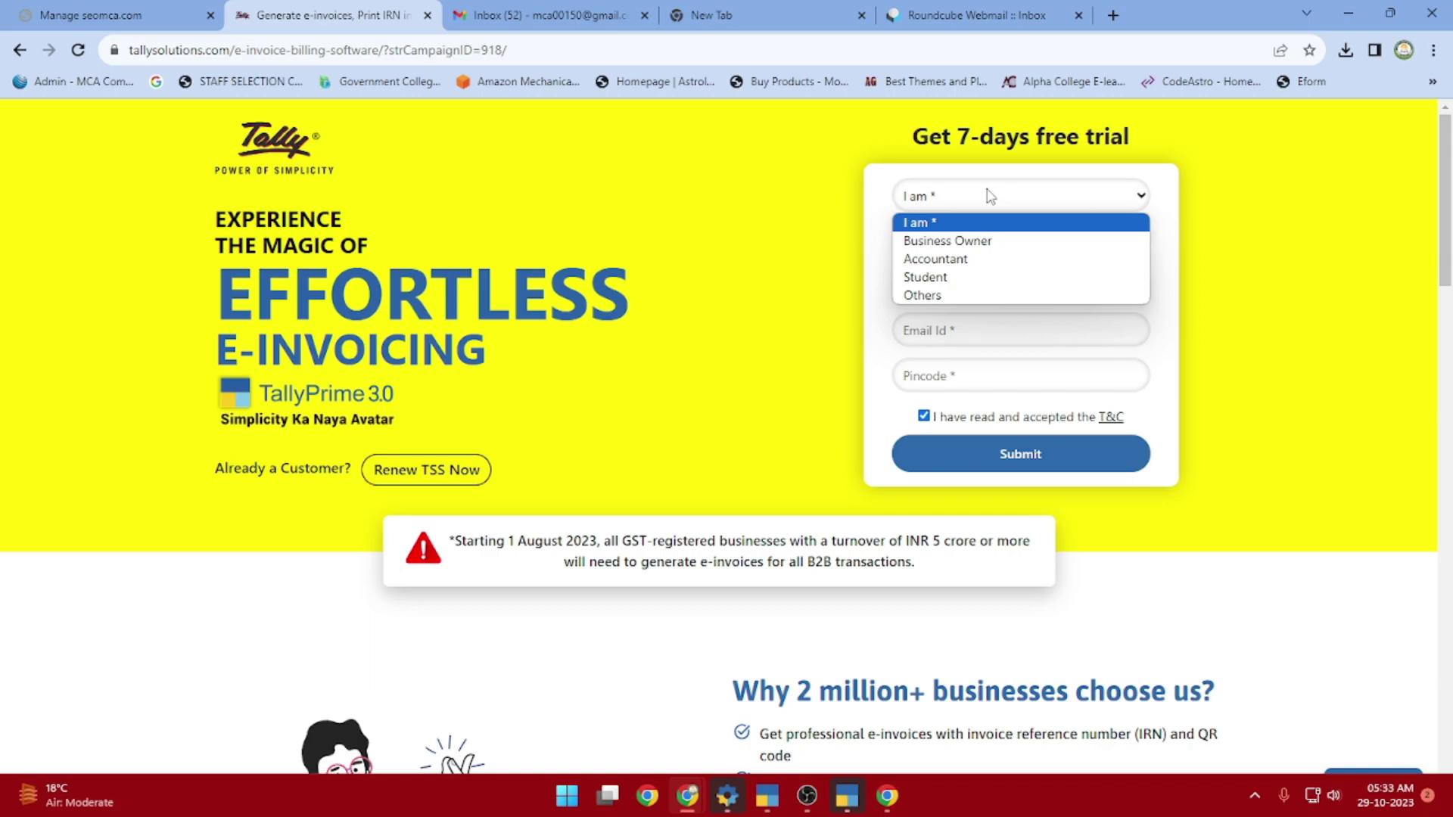
left_click(950, 278)
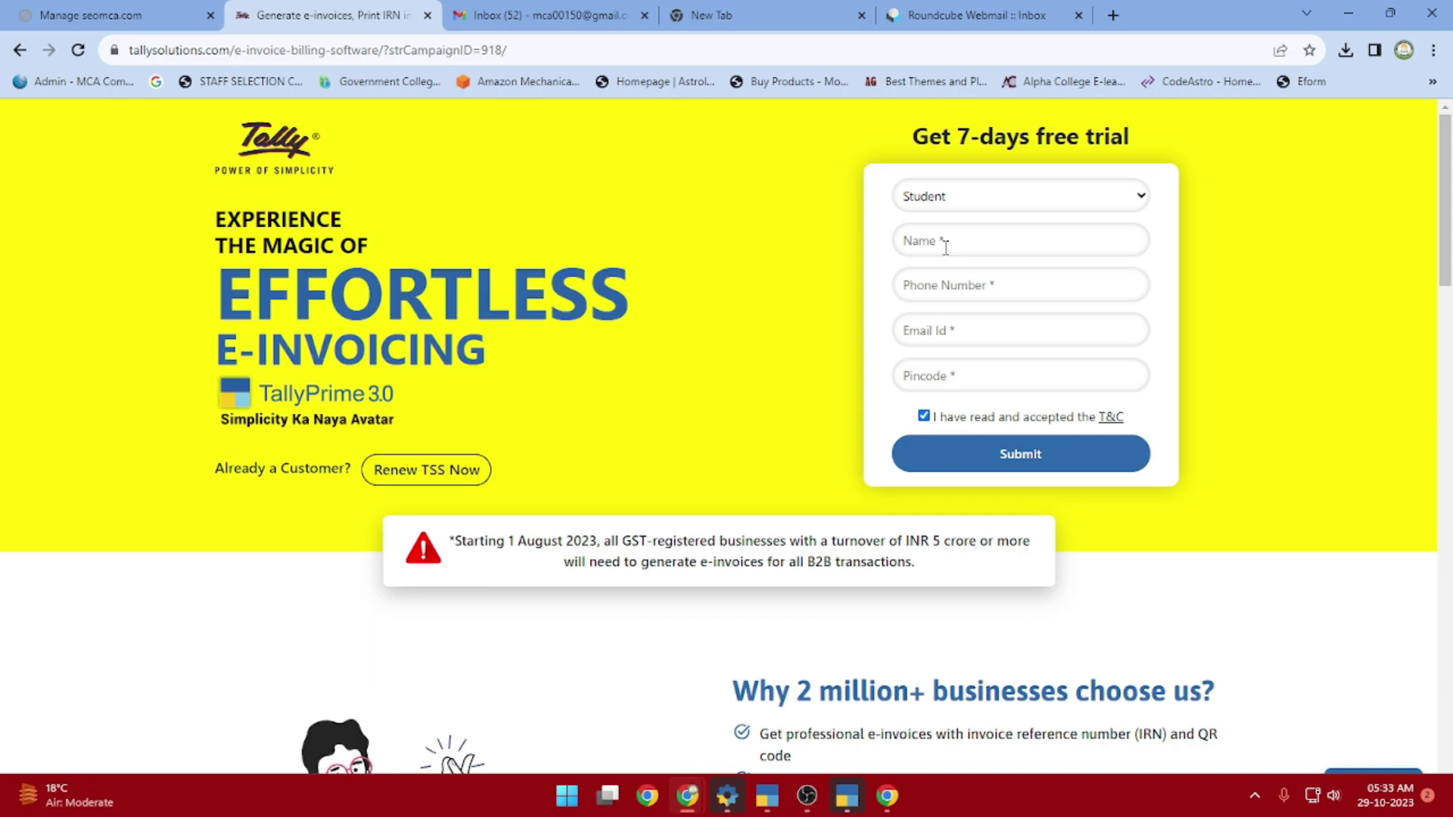
left_click(946, 248)
Fill in the phone number, e-mail address and PIN code fields of the trial form
left_click(938, 286)
type("9888")
key("BackSpace")
key("BackSpace")
key("BackSpace")
key("BackSpace")
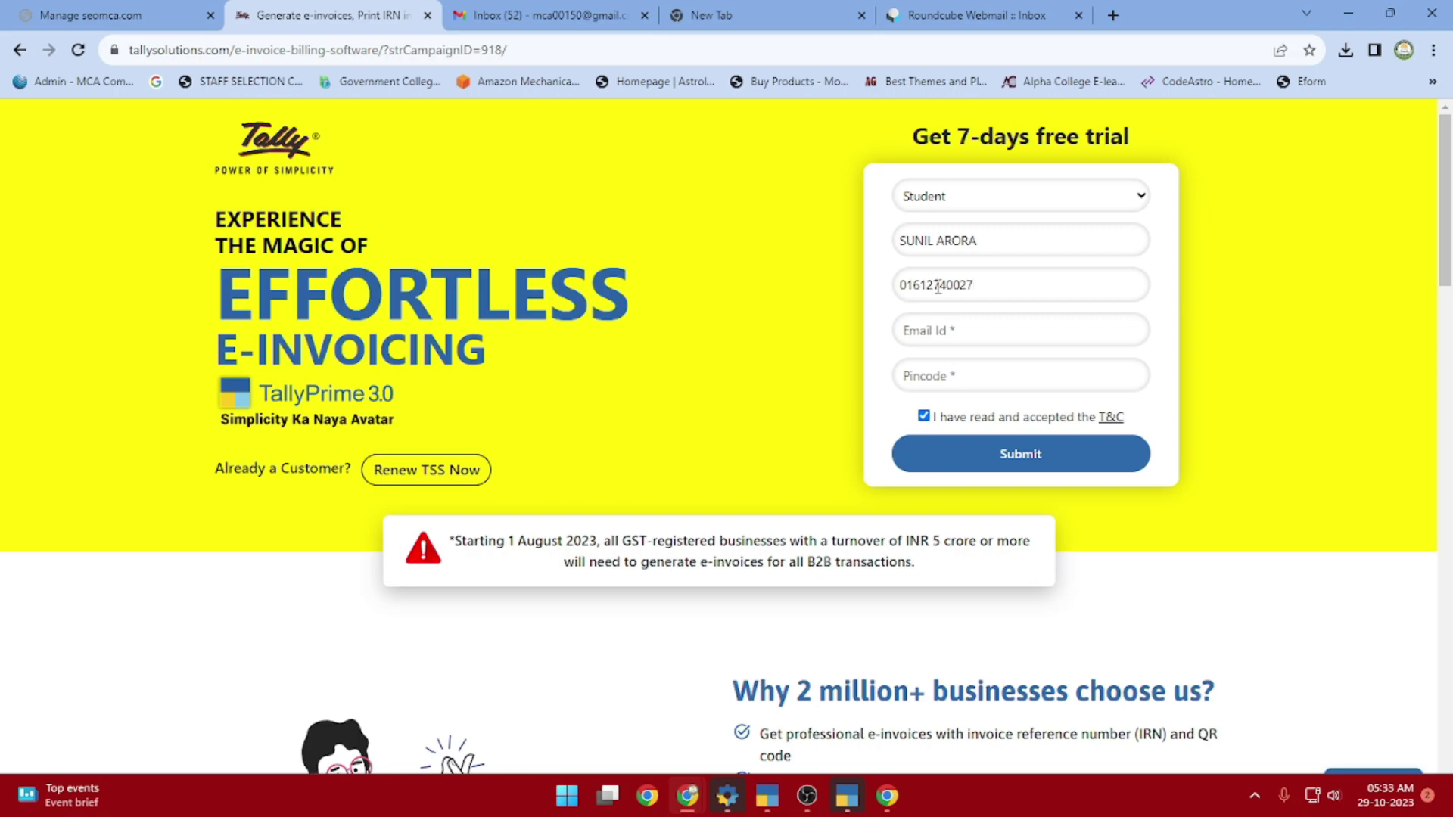
left_click(955, 330)
key("Tab")
type("141008")
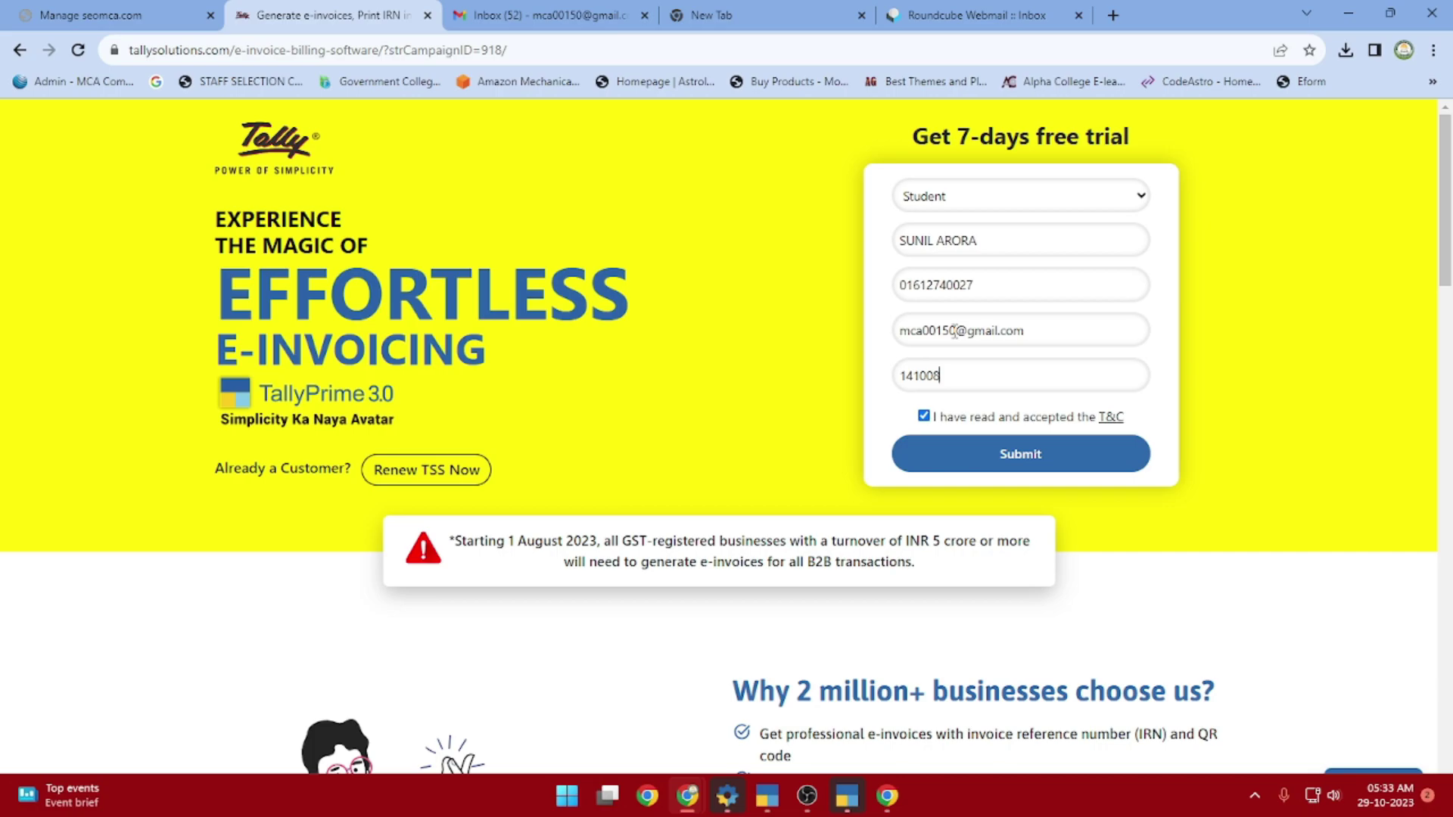
Confirm Student is still selected, then switch to the Gmail inbox
left_click(975, 200)
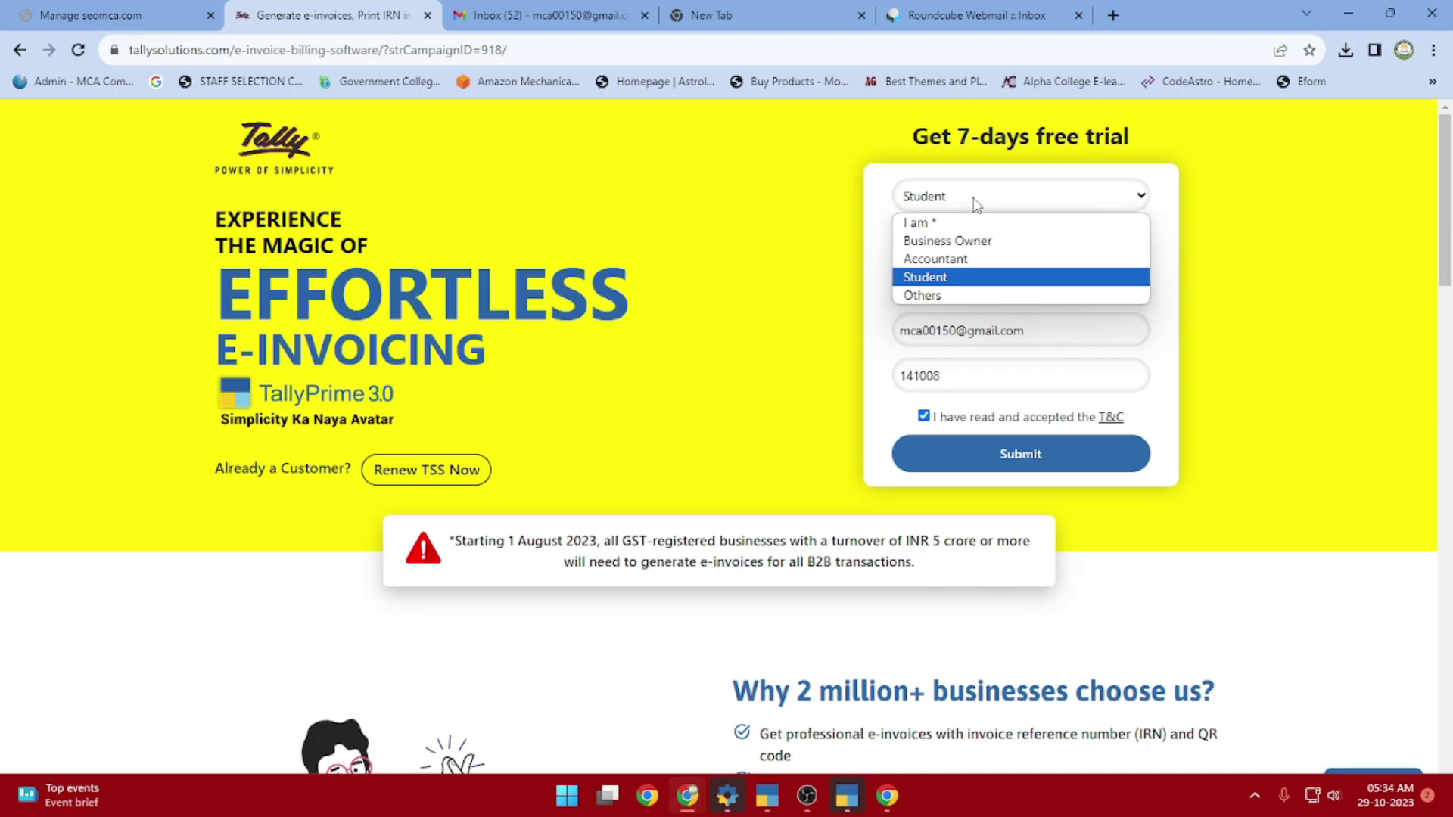
left_click(976, 205)
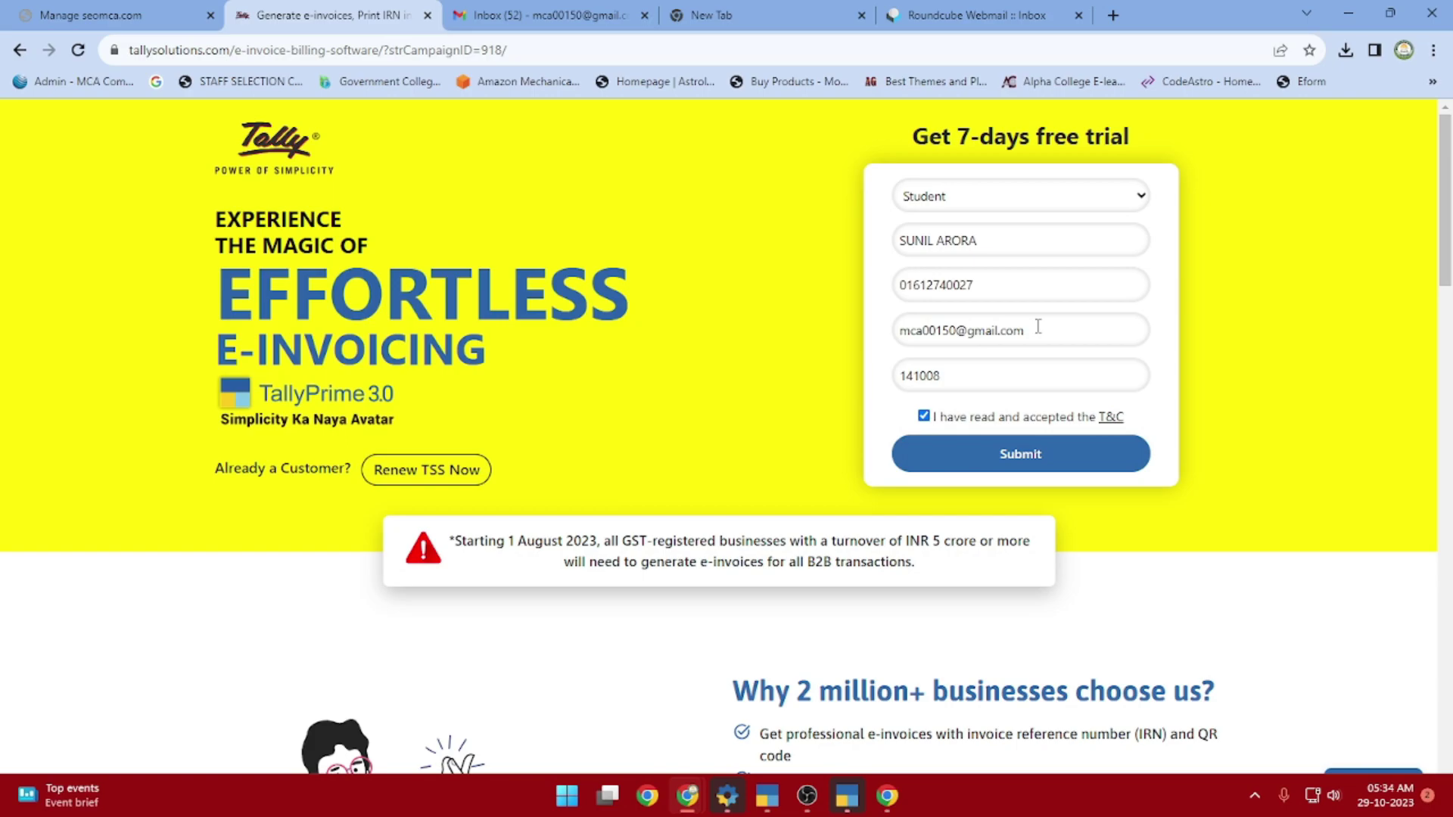
left_click(559, 15)
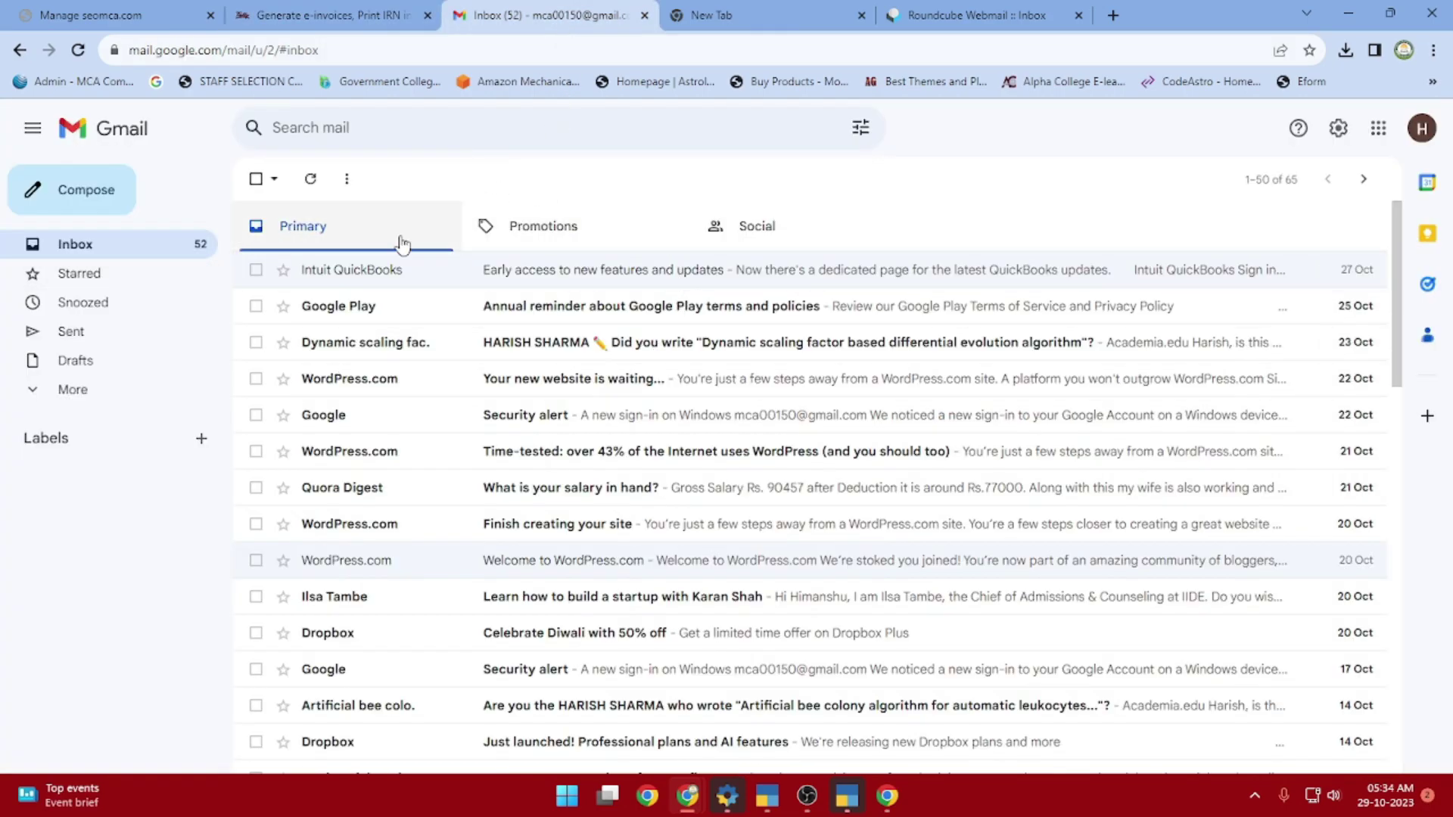
Submit the filled-in Tally free trial application
left_click(760, 22)
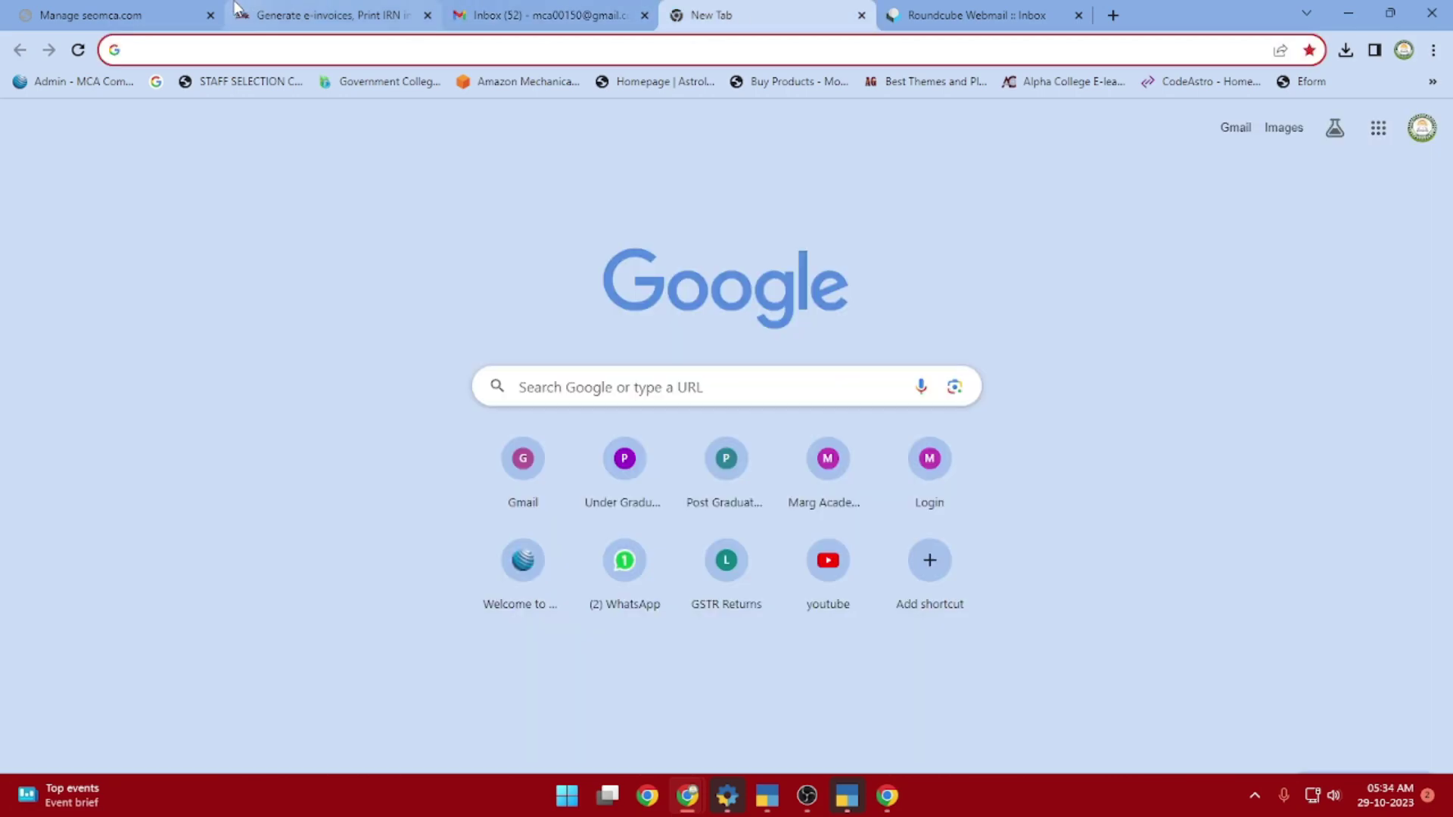
left_click(280, 15)
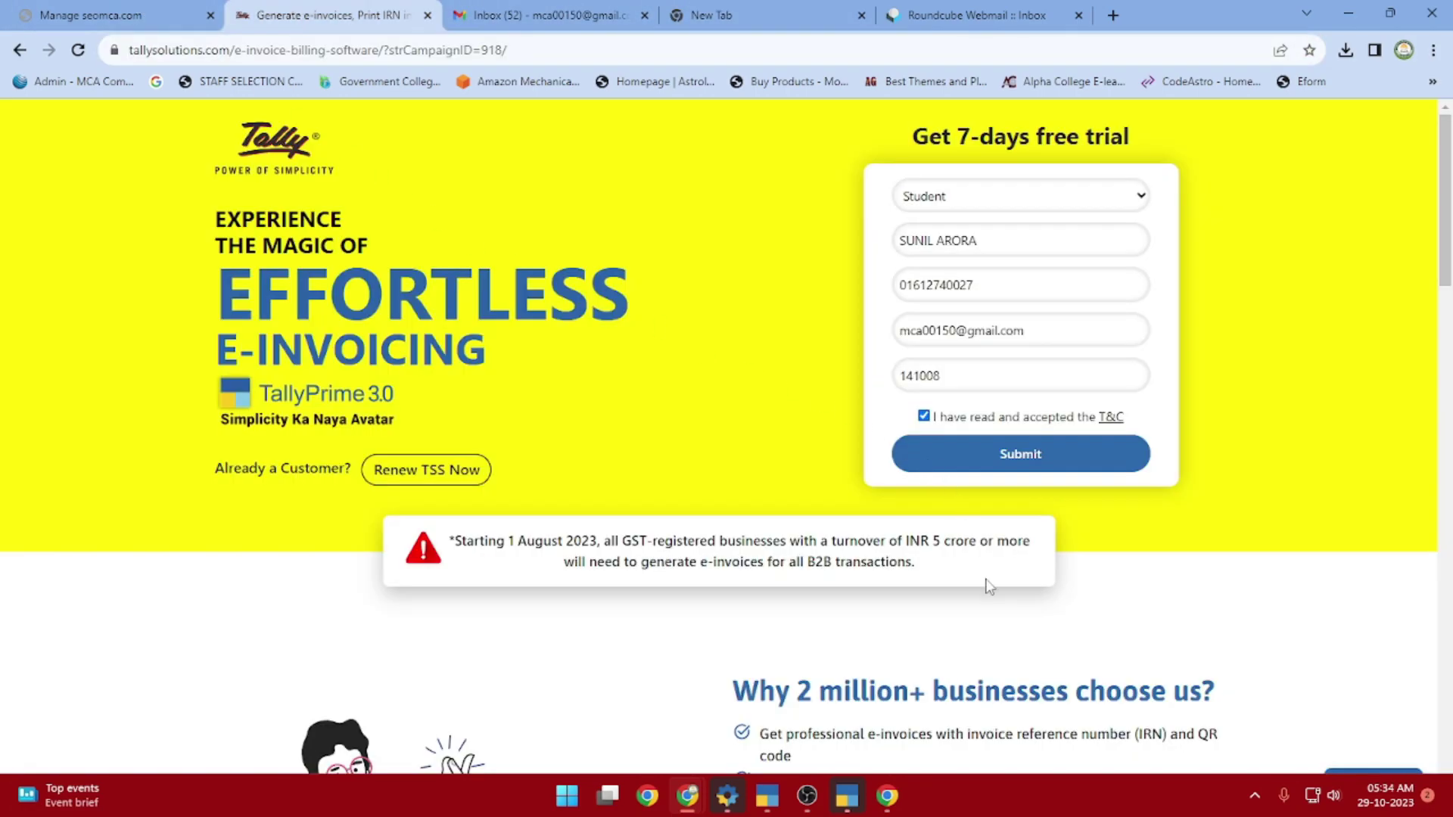
left_click(1018, 457)
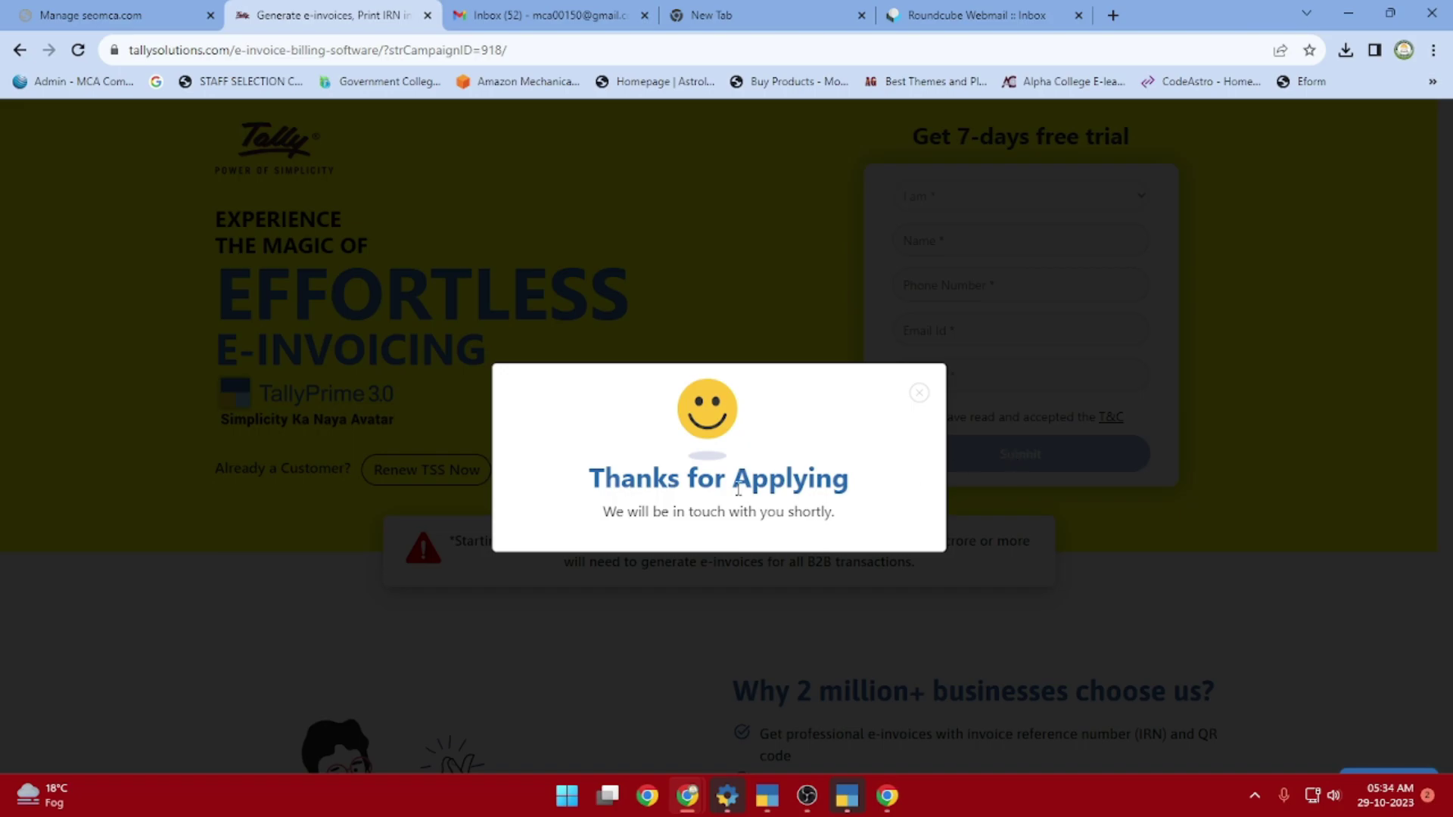
Reload the Gmail inbox to check for new mail, then return to the Tally confirmation page
left_click(549, 12)
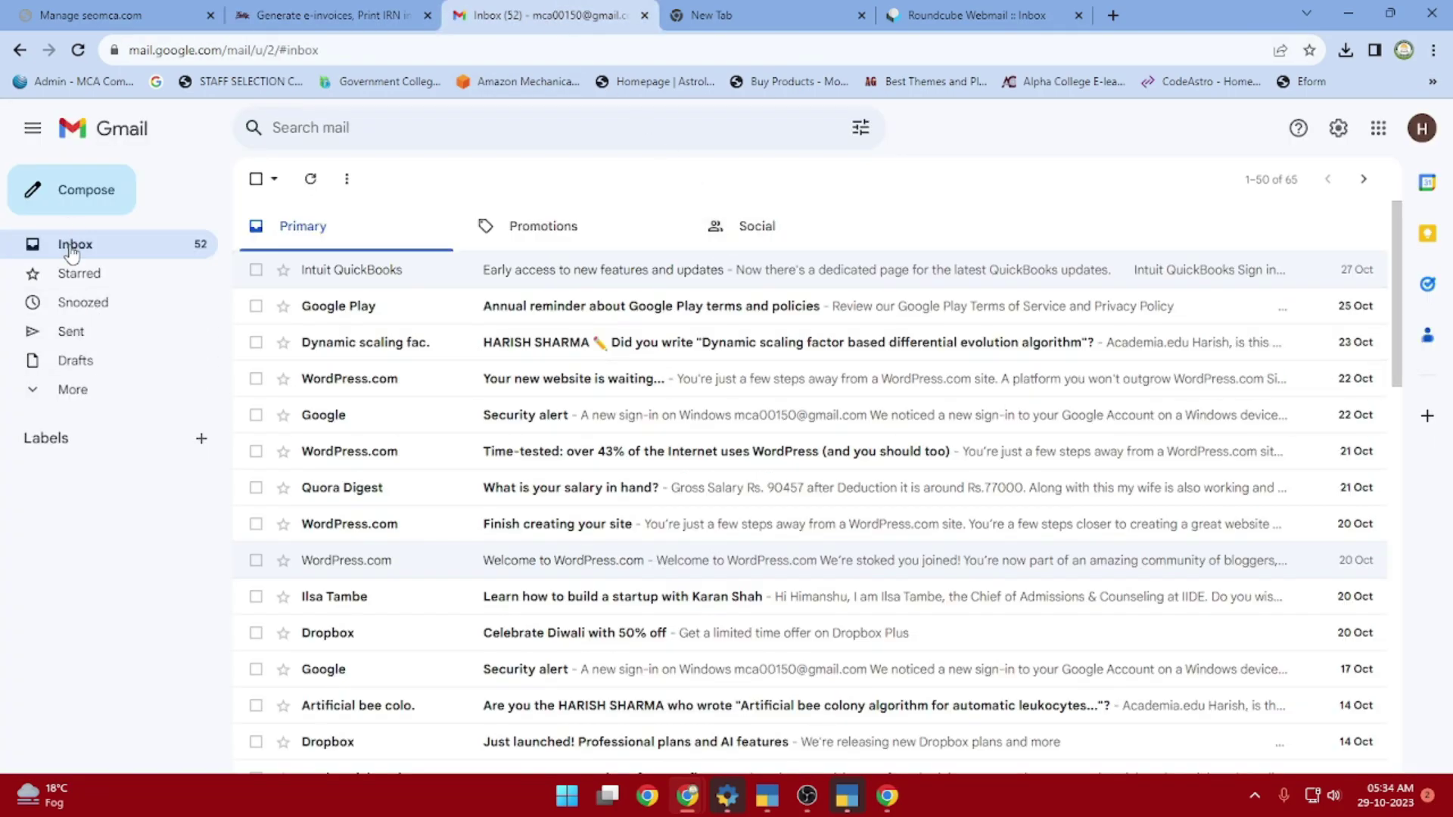
key("F5")
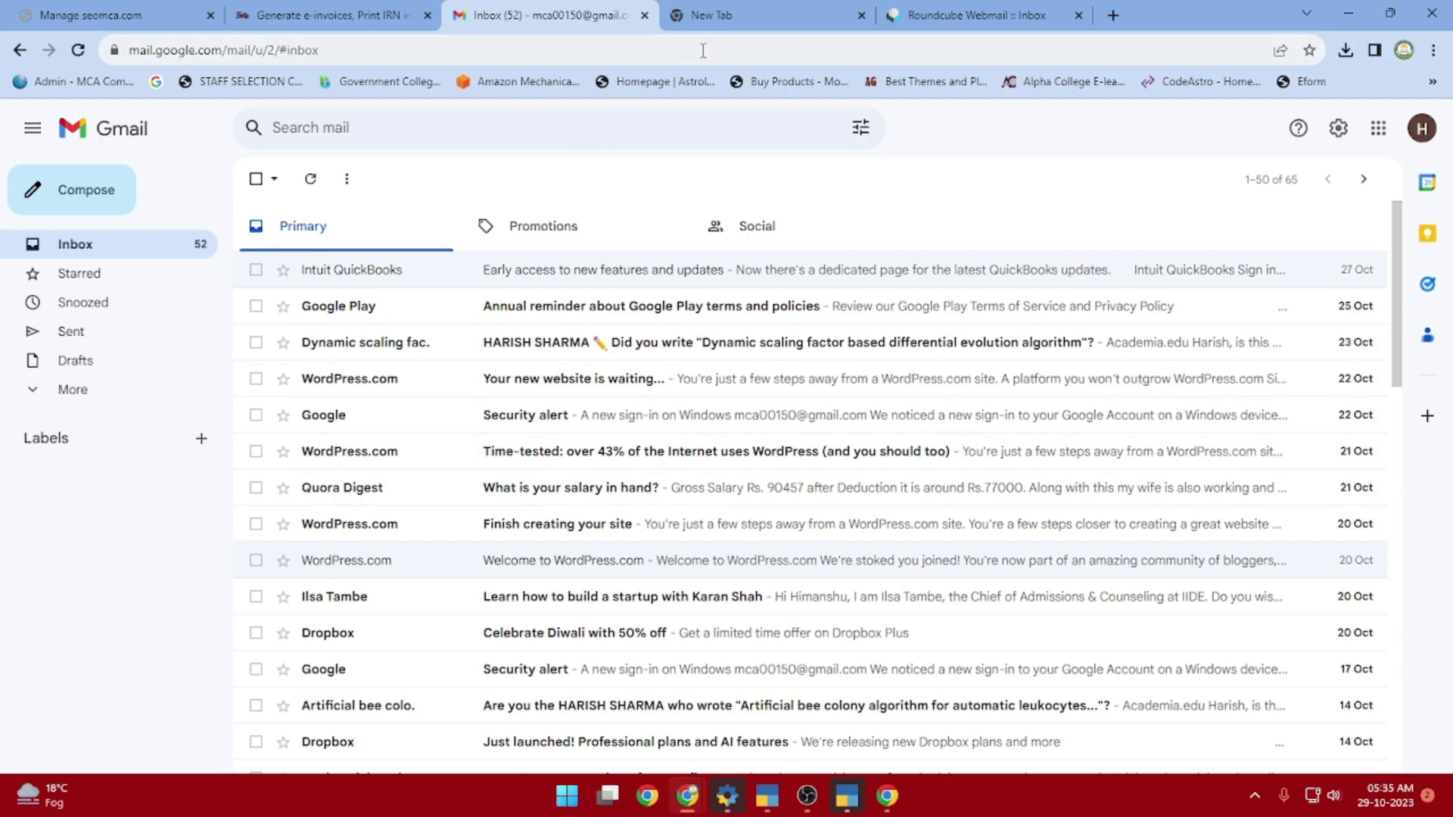
left_click(731, 16)
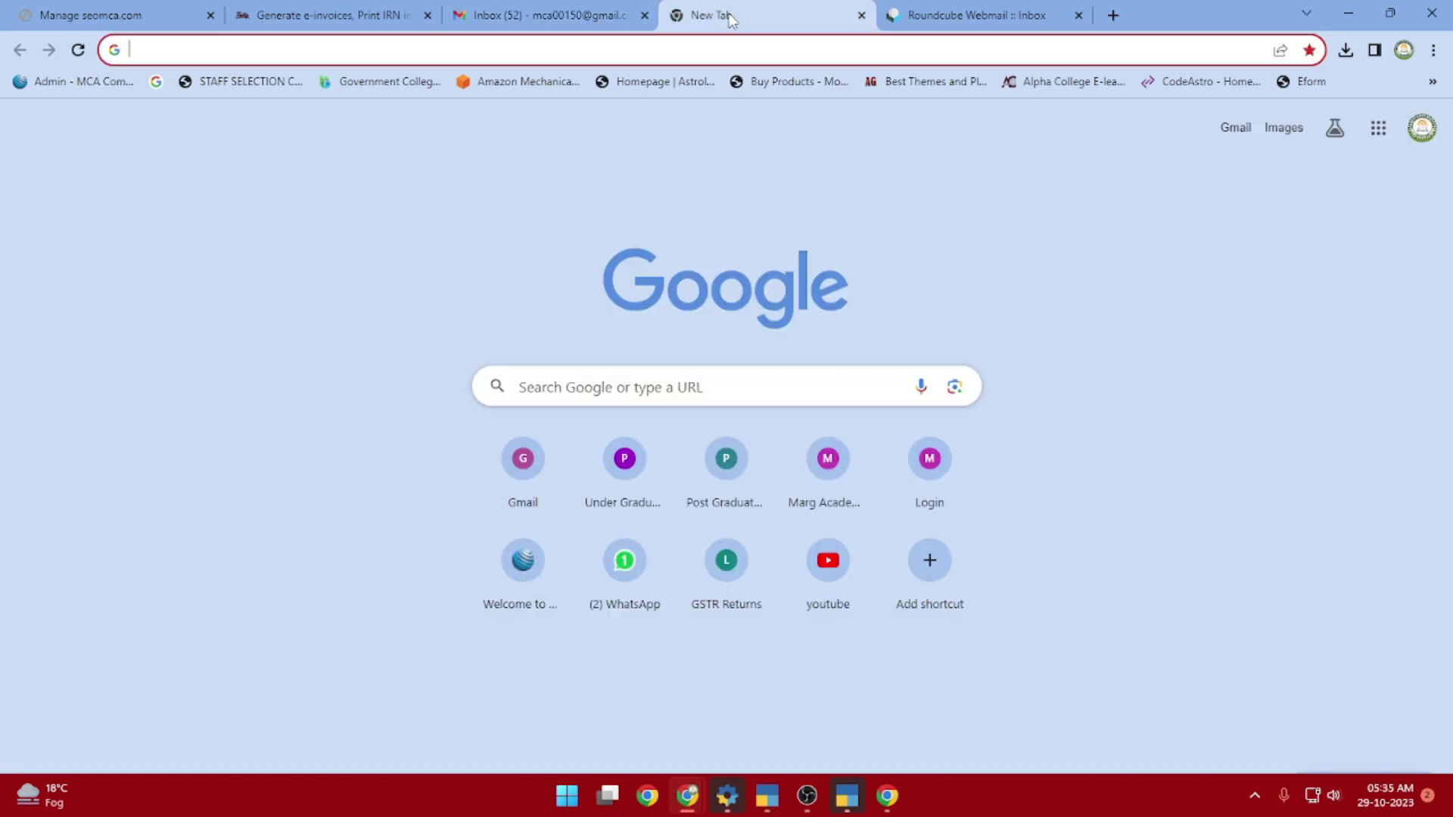
left_click(330, 13)
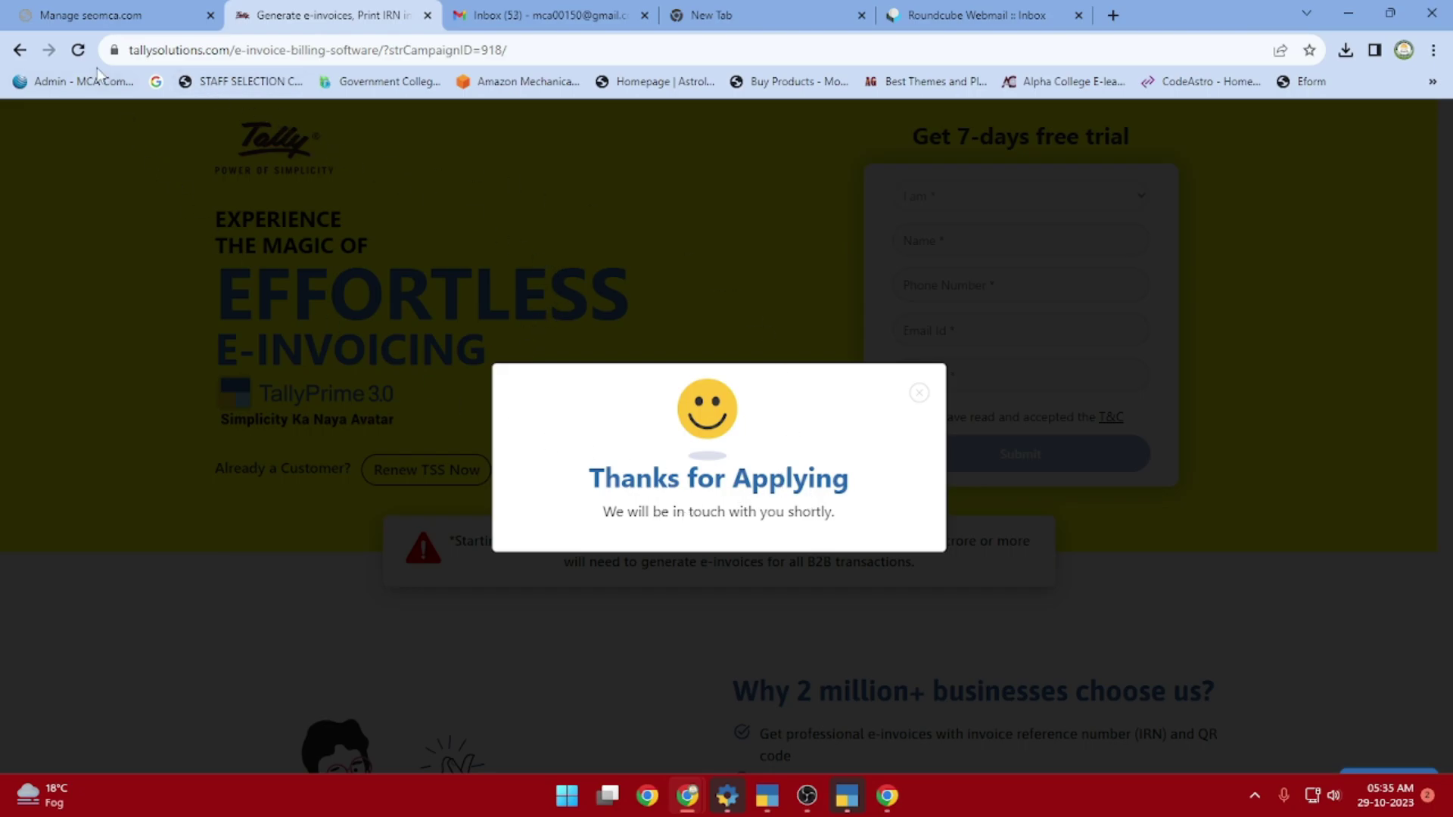
Reload the trial page, go to the 7-days free trial form and choose Student
left_click(78, 50)
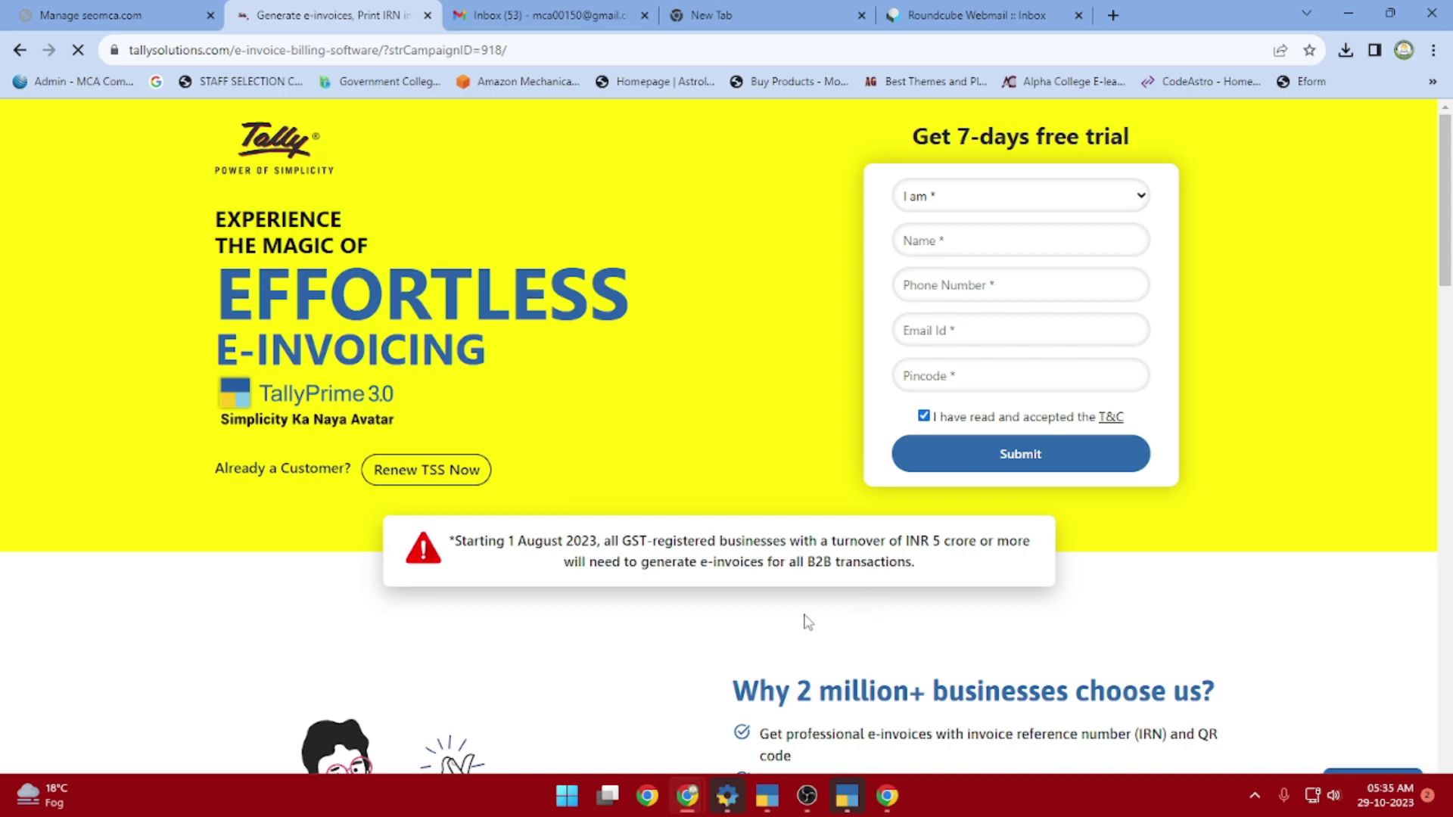
scroll(693, 566, "down", 5)
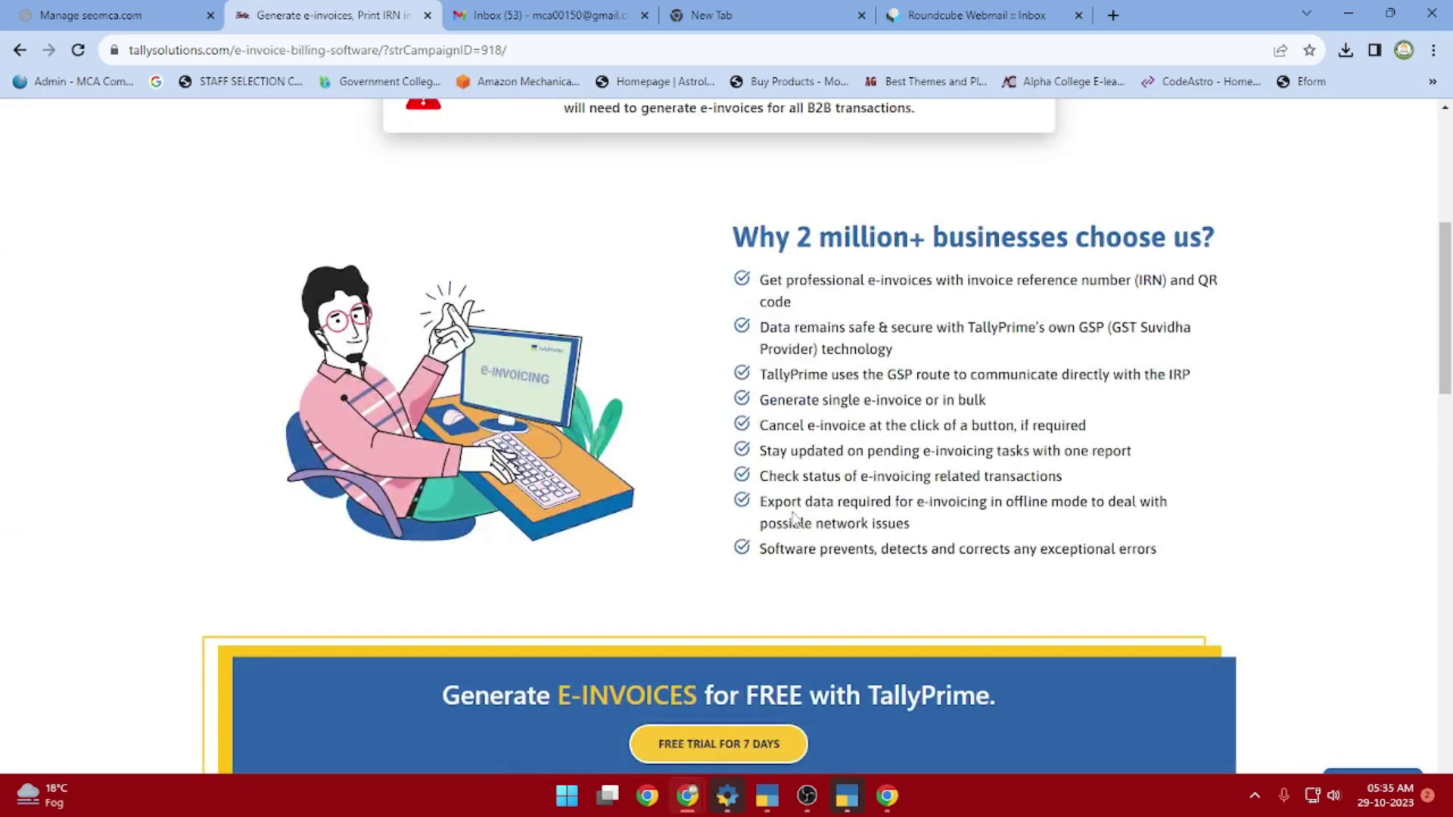
scroll(828, 666, "down", 3)
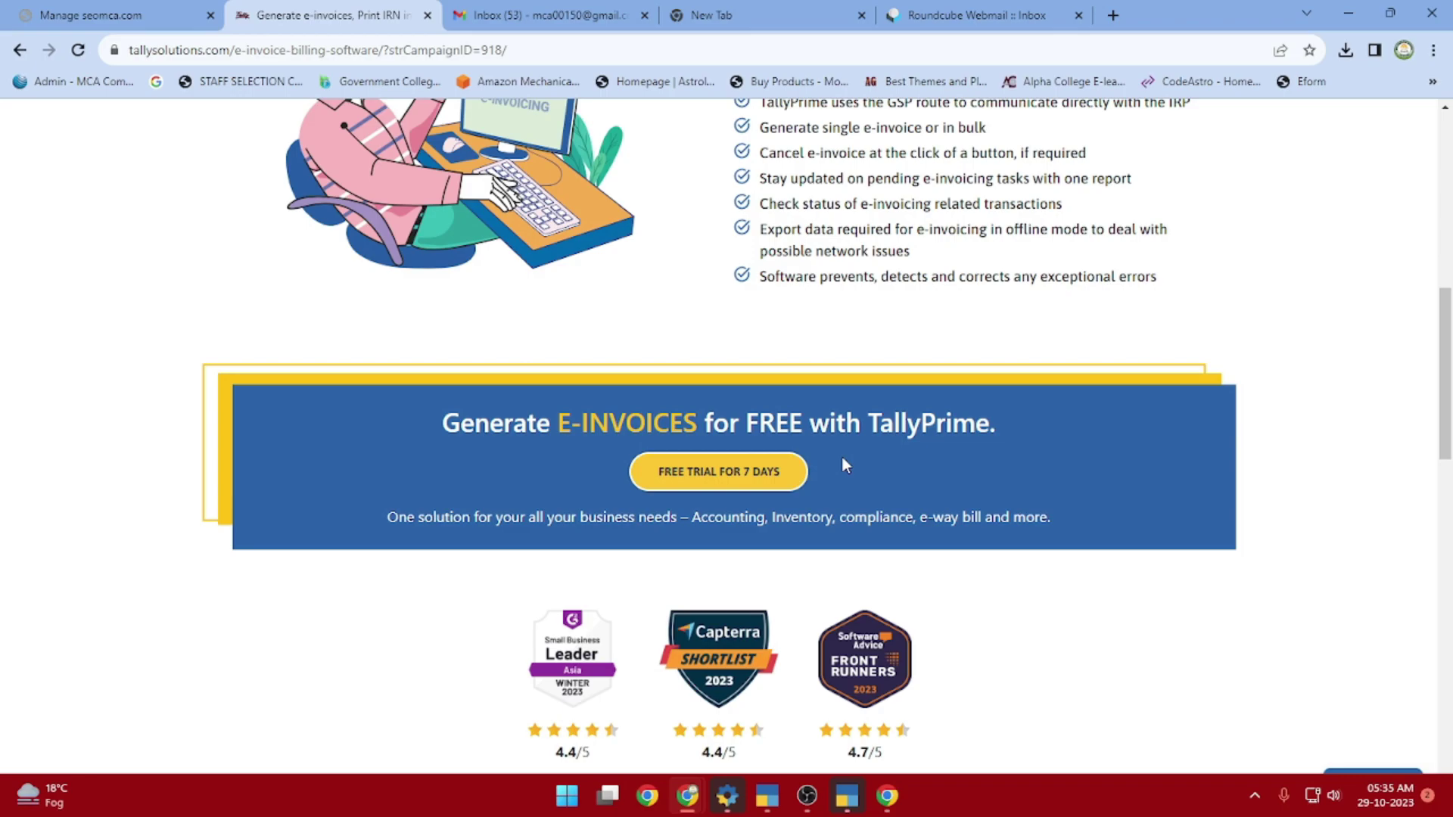
left_click(718, 474)
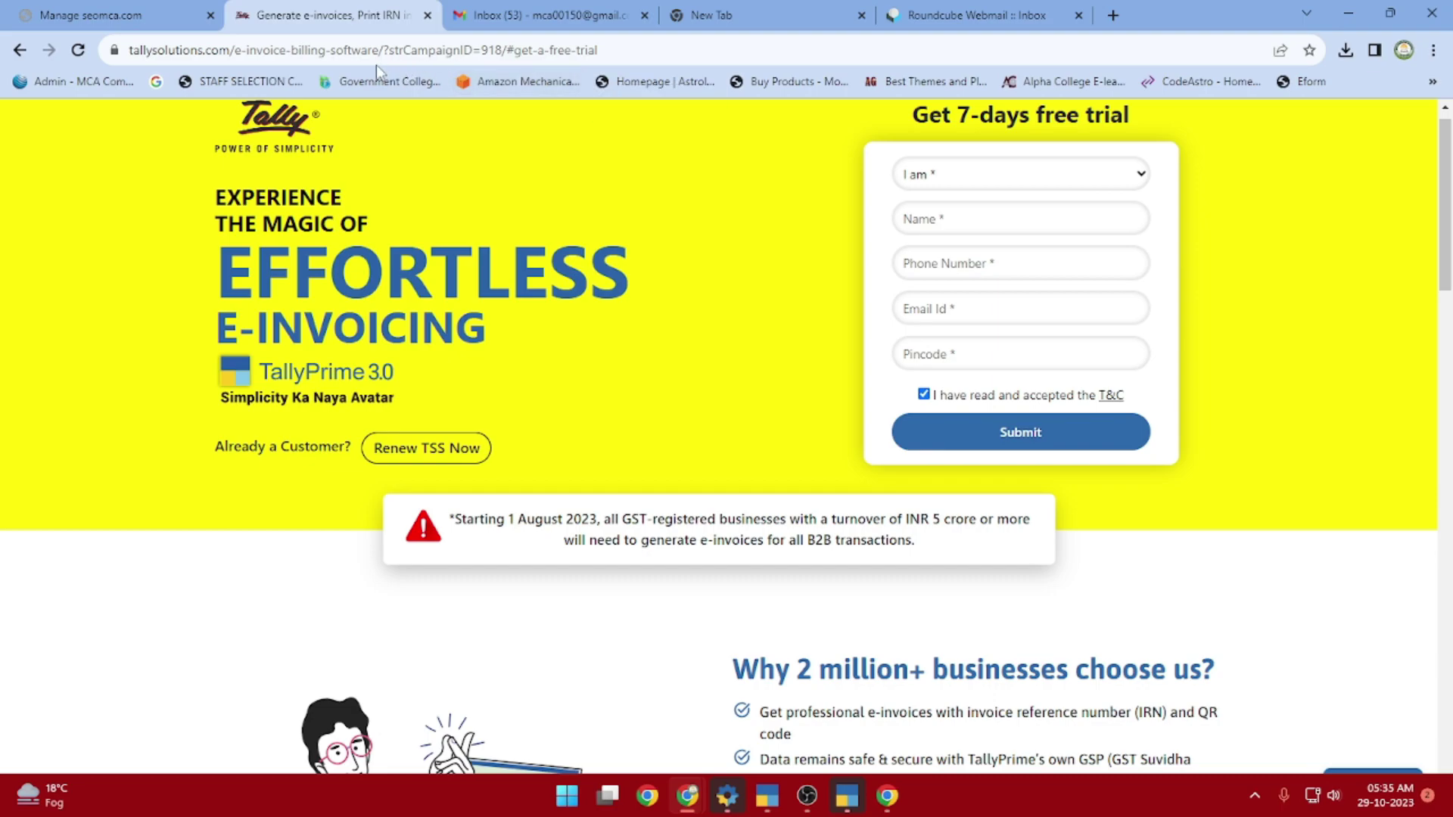
left_click(949, 181)
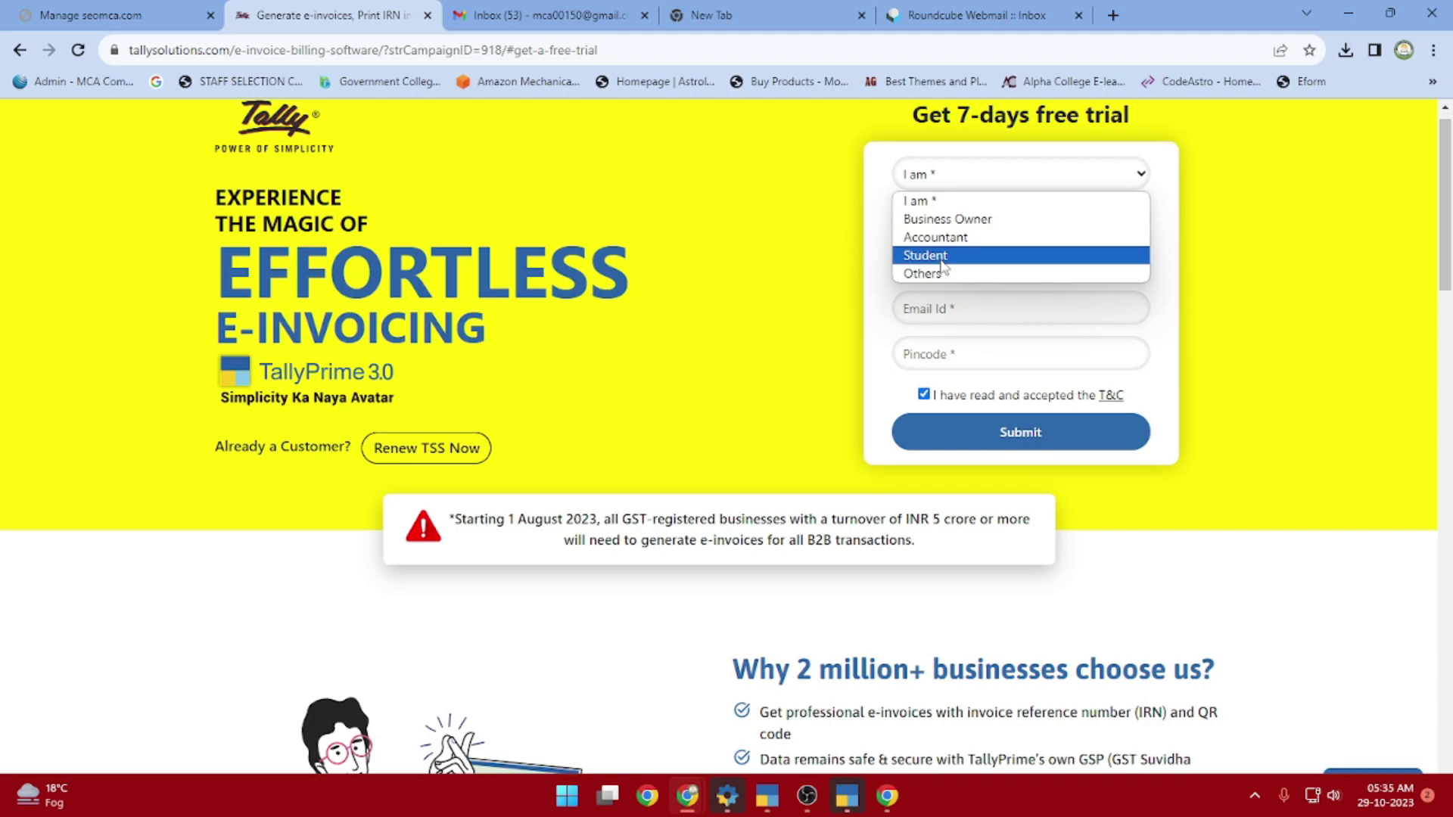
left_click(943, 256)
Fill in the applicant's name, phone, e-mail and PIN code, and submit the form again
left_click(939, 218)
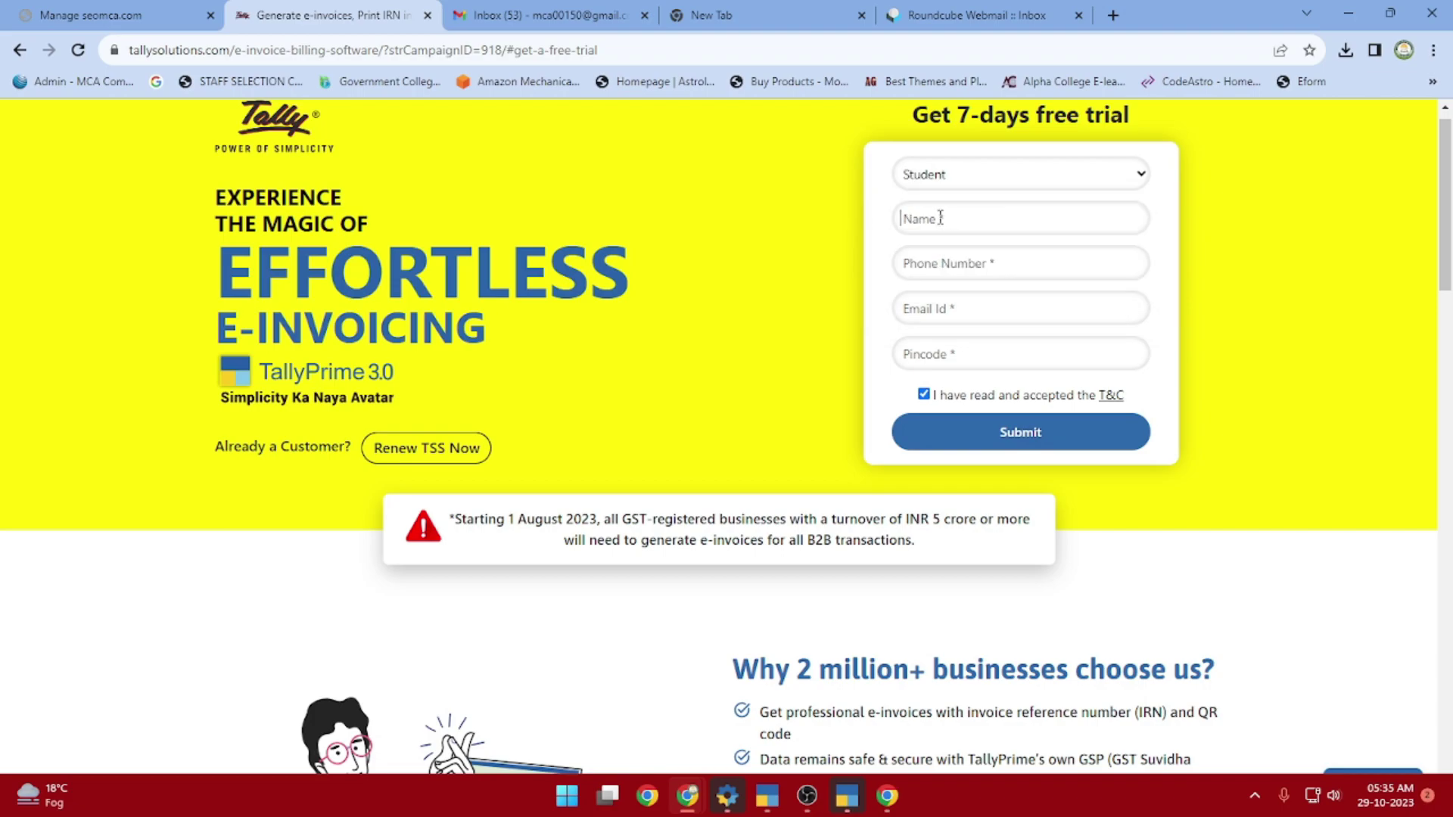
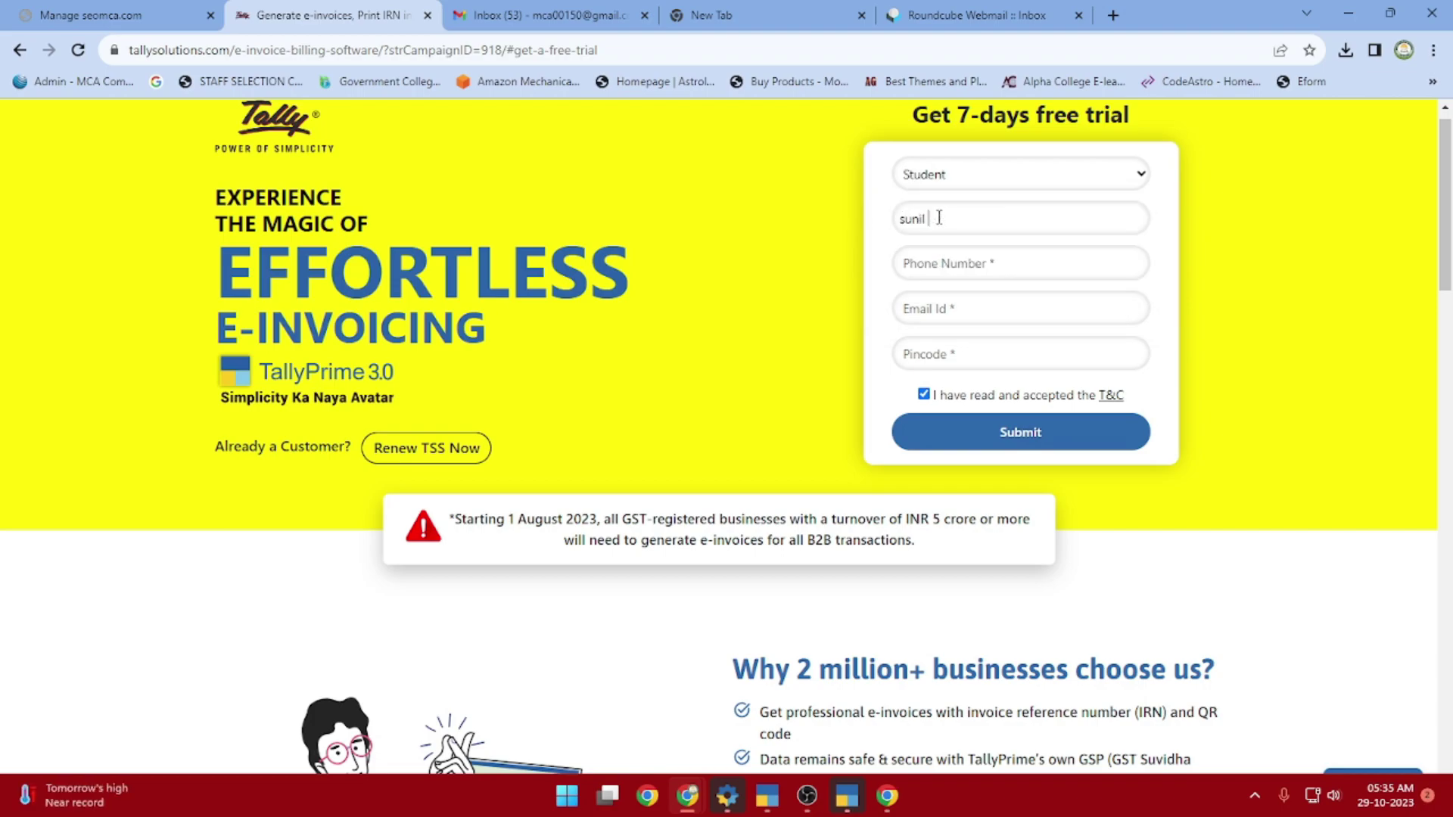
key("Tab")
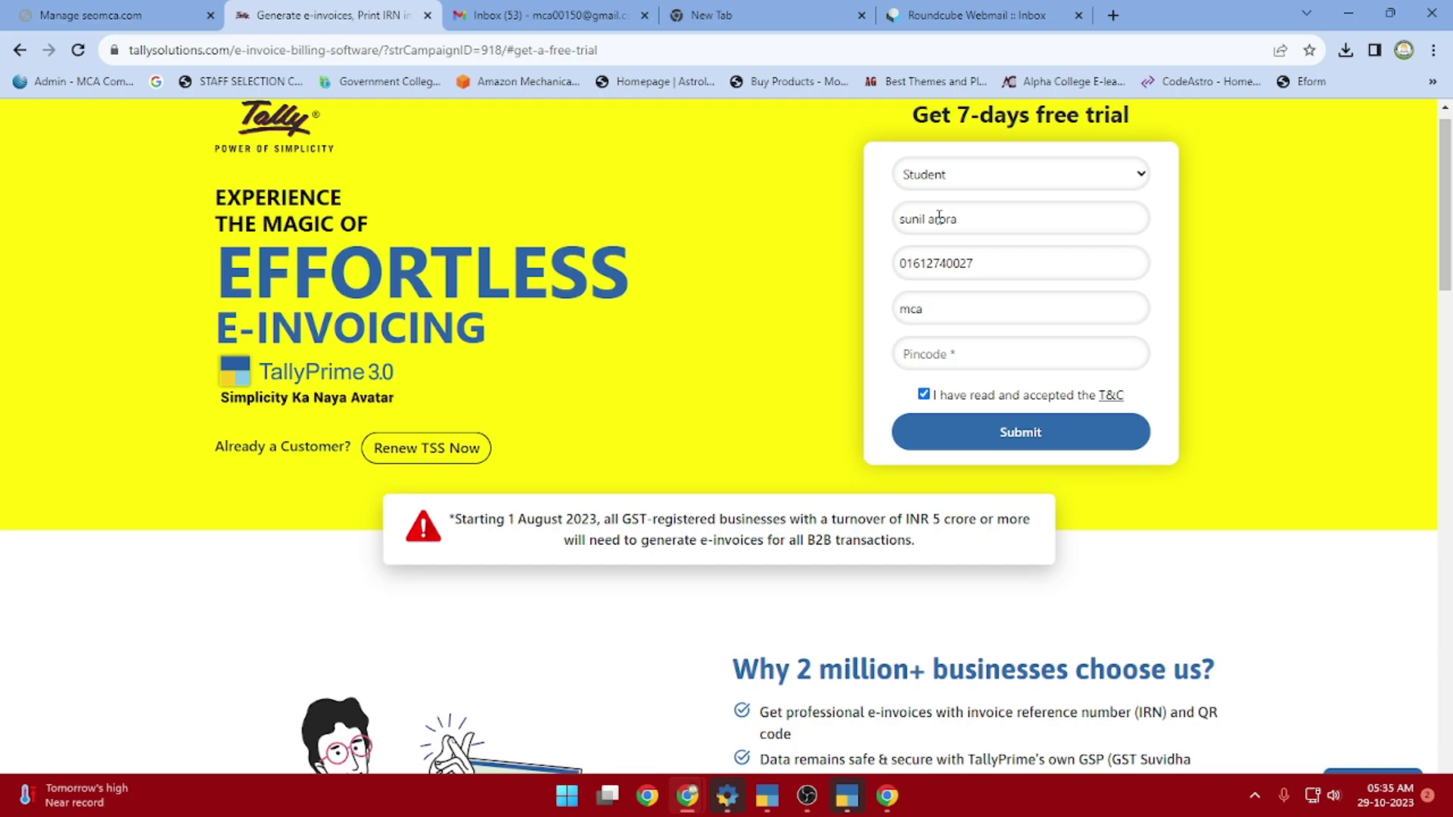
key("Tab")
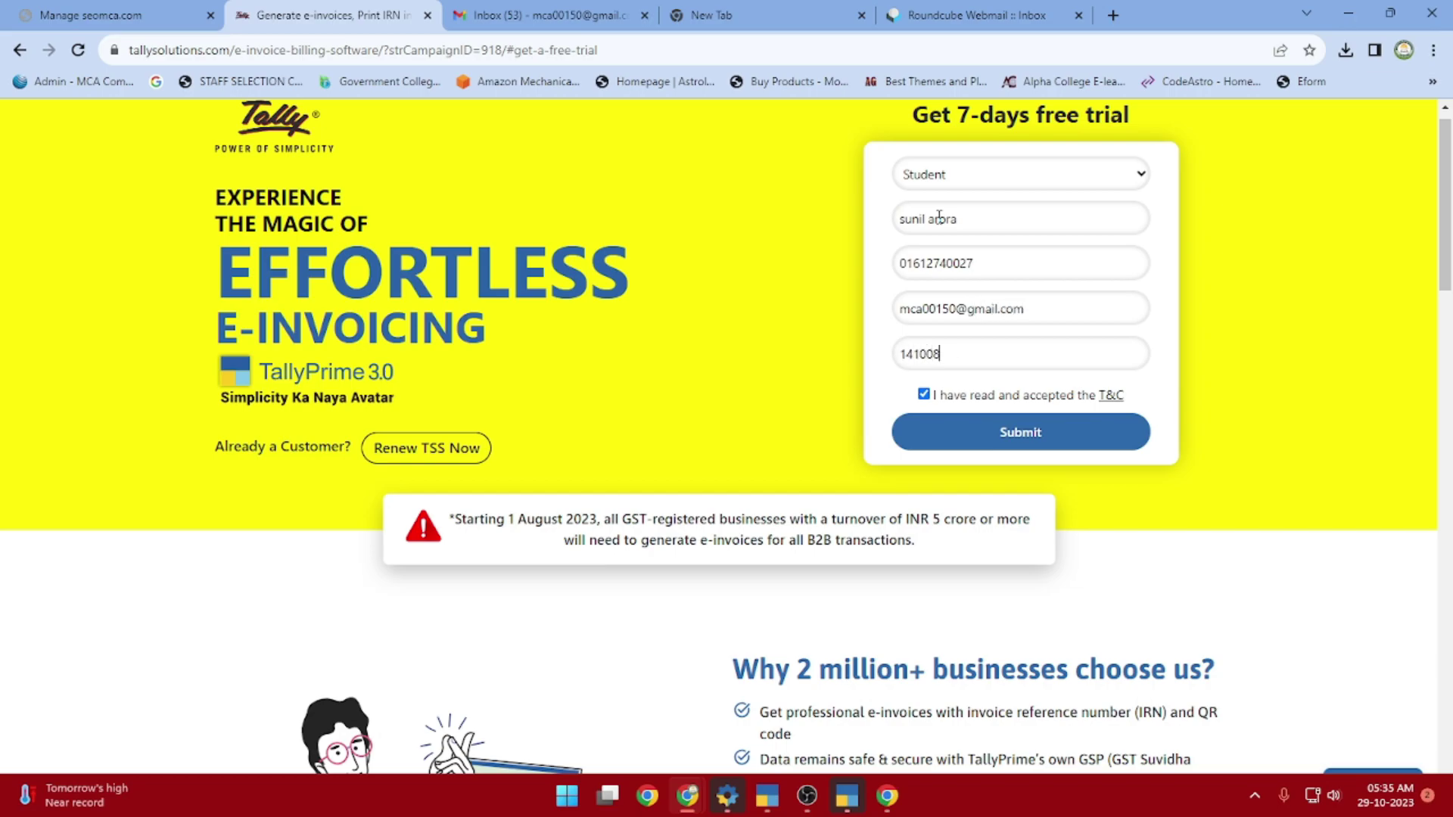
left_click(974, 445)
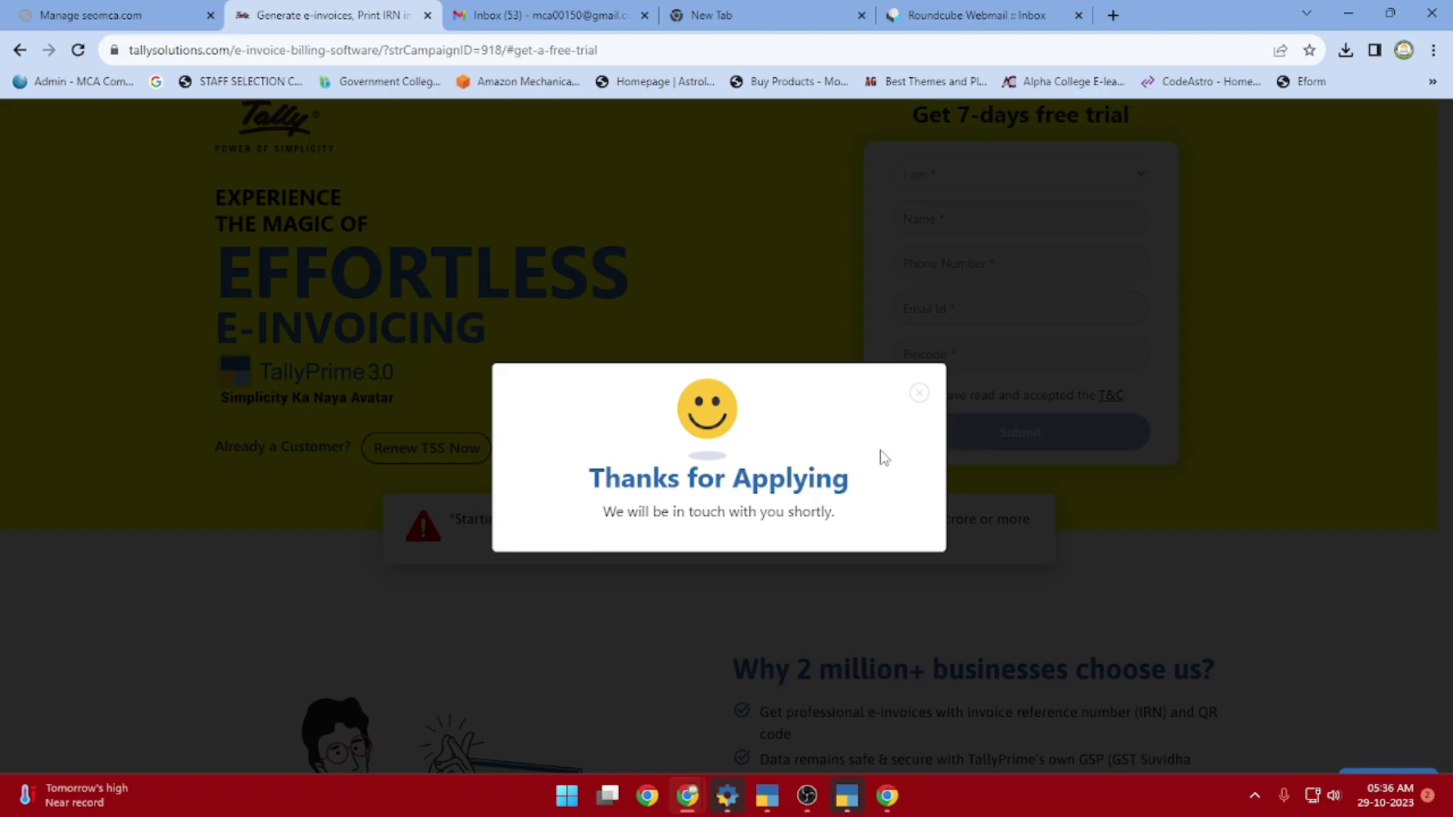
Open the 'Welcome to Tally!' email in Gmail and look over its serial number and activation key
left_click(505, 11)
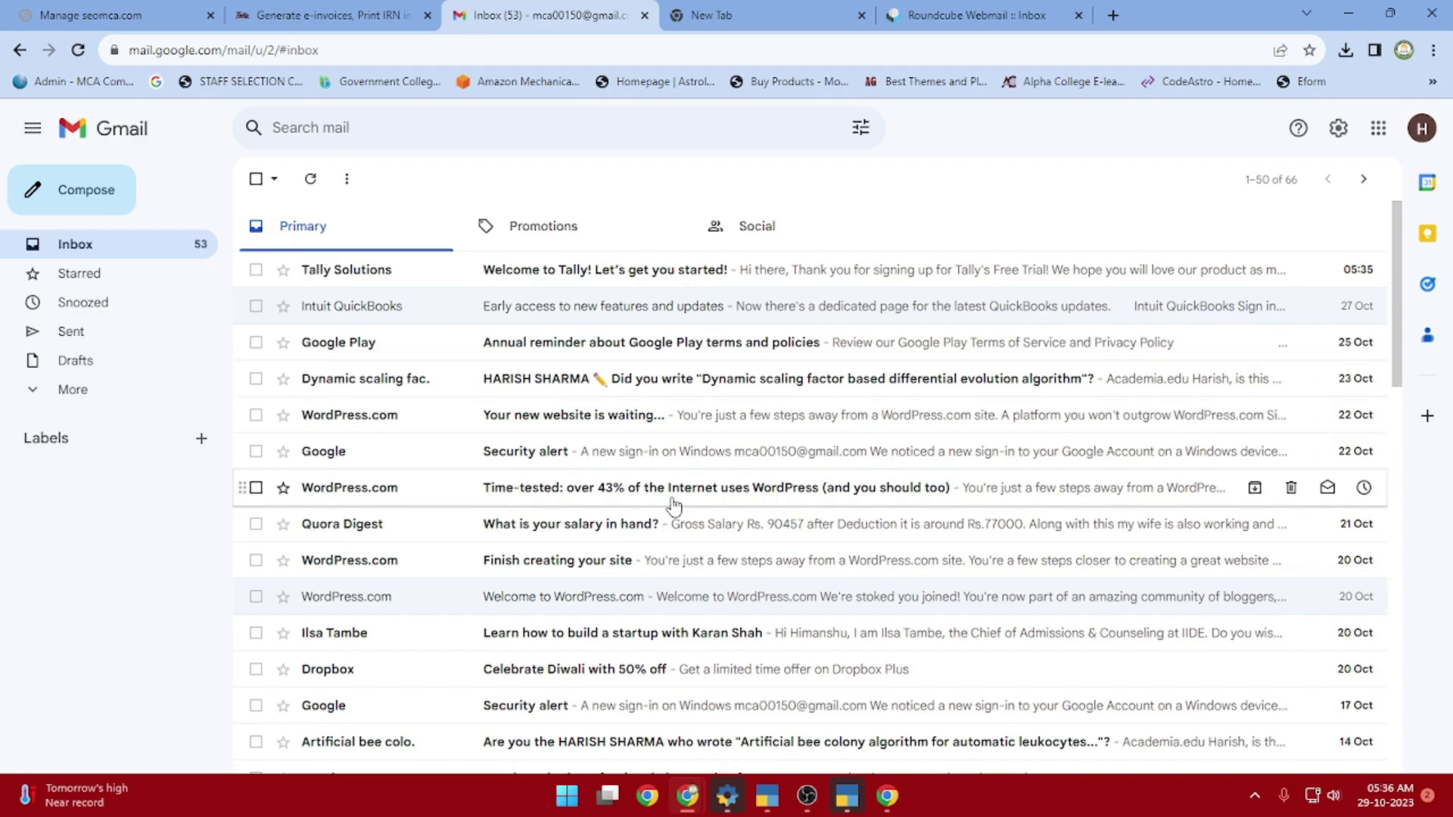
left_click(558, 275)
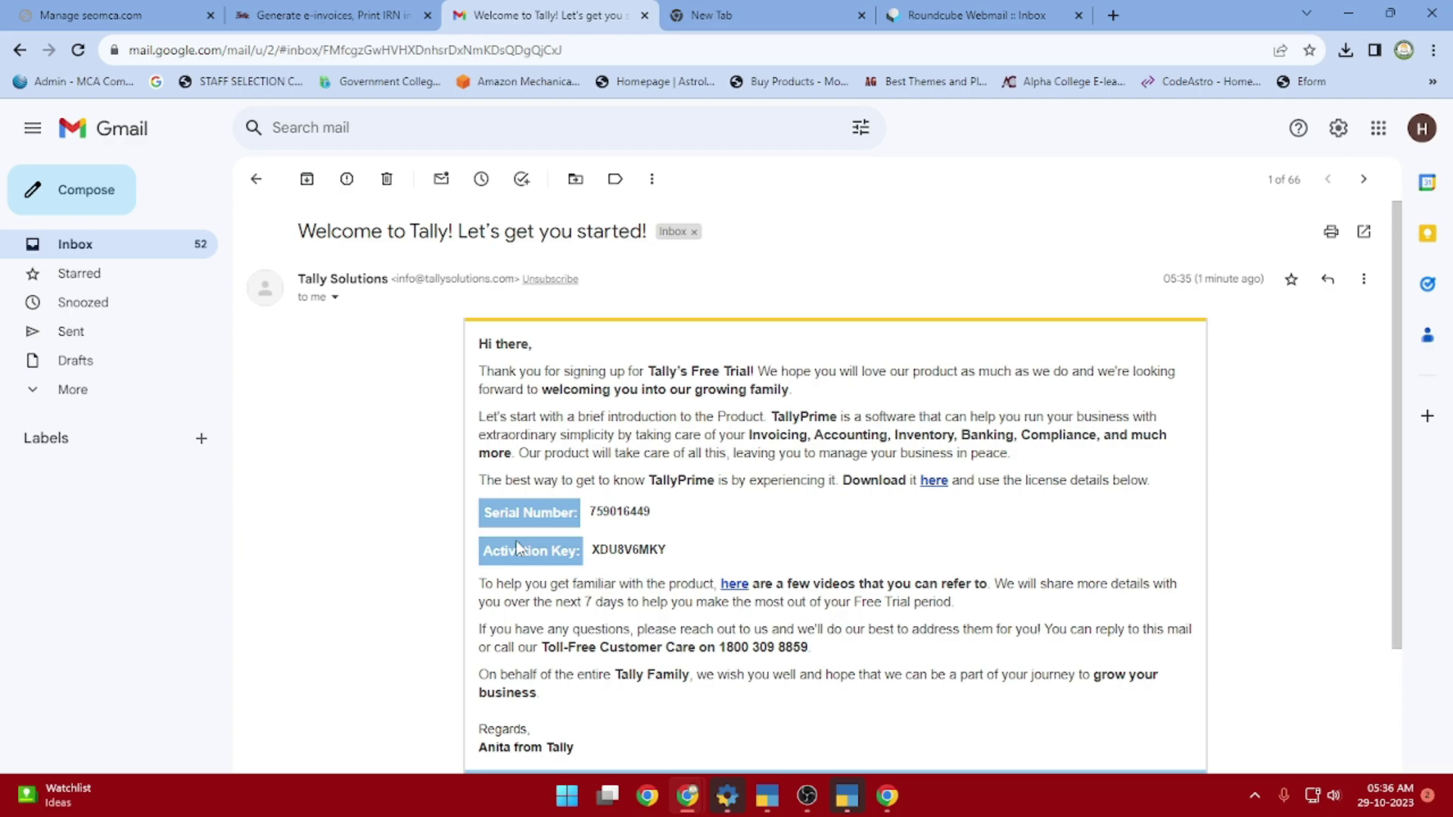
scroll(715, 573, "down", 1)
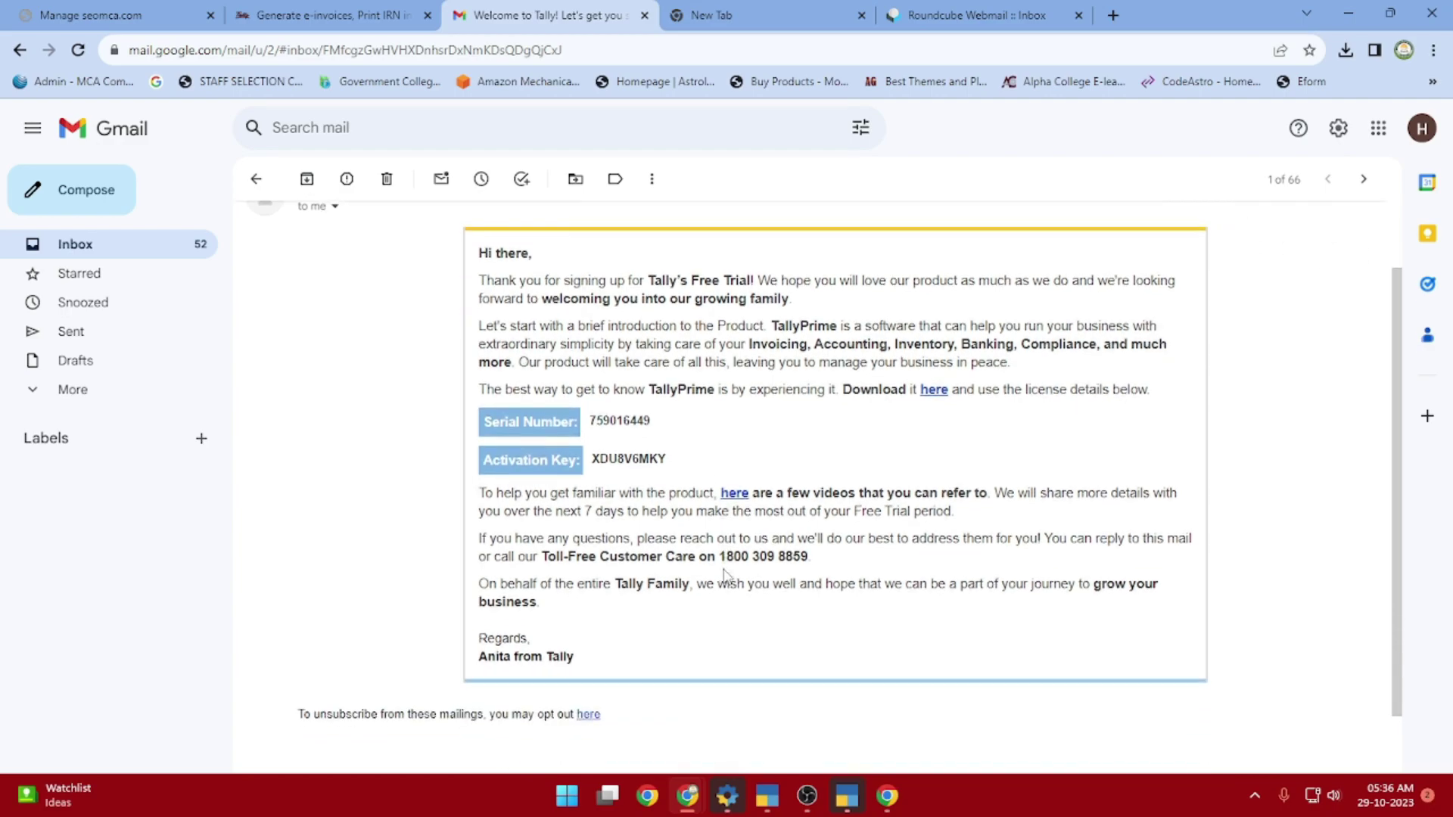
scroll(725, 575, "up", 1)
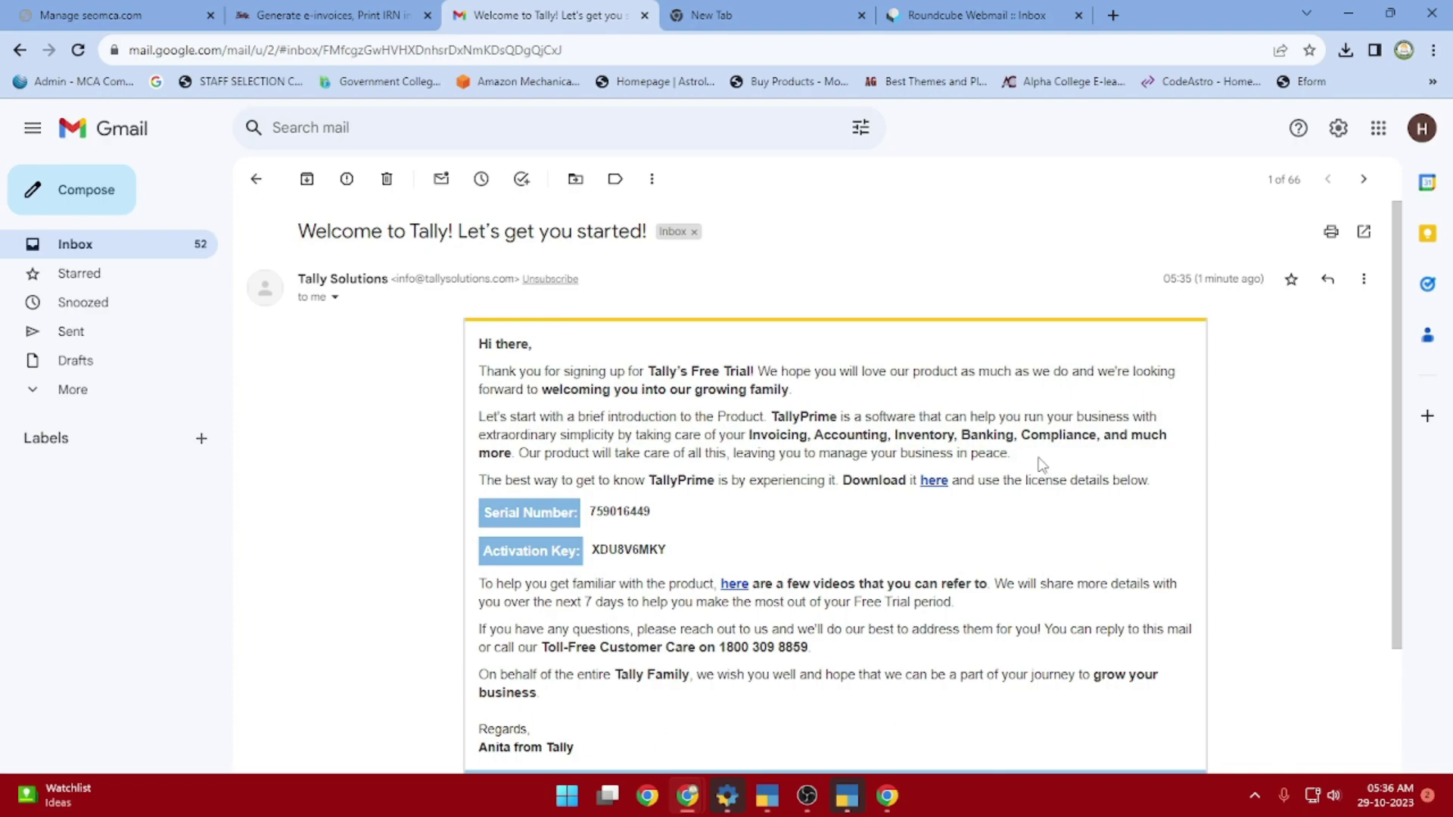
Download the TallyPrime Rel 3.0.1 installer as setup (3).exe and return to TallyPrime
left_click(933, 482)
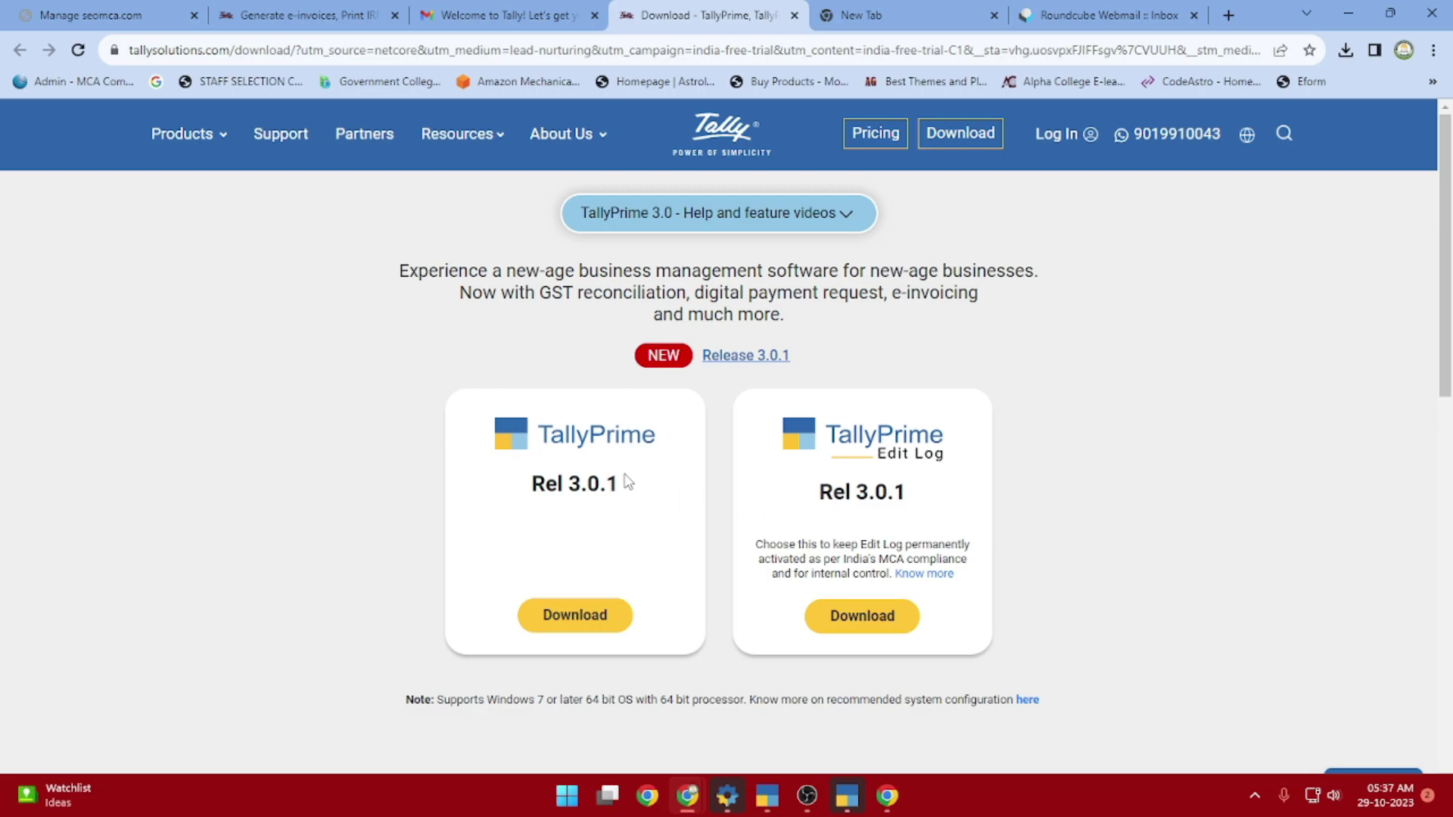
left_click(584, 615)
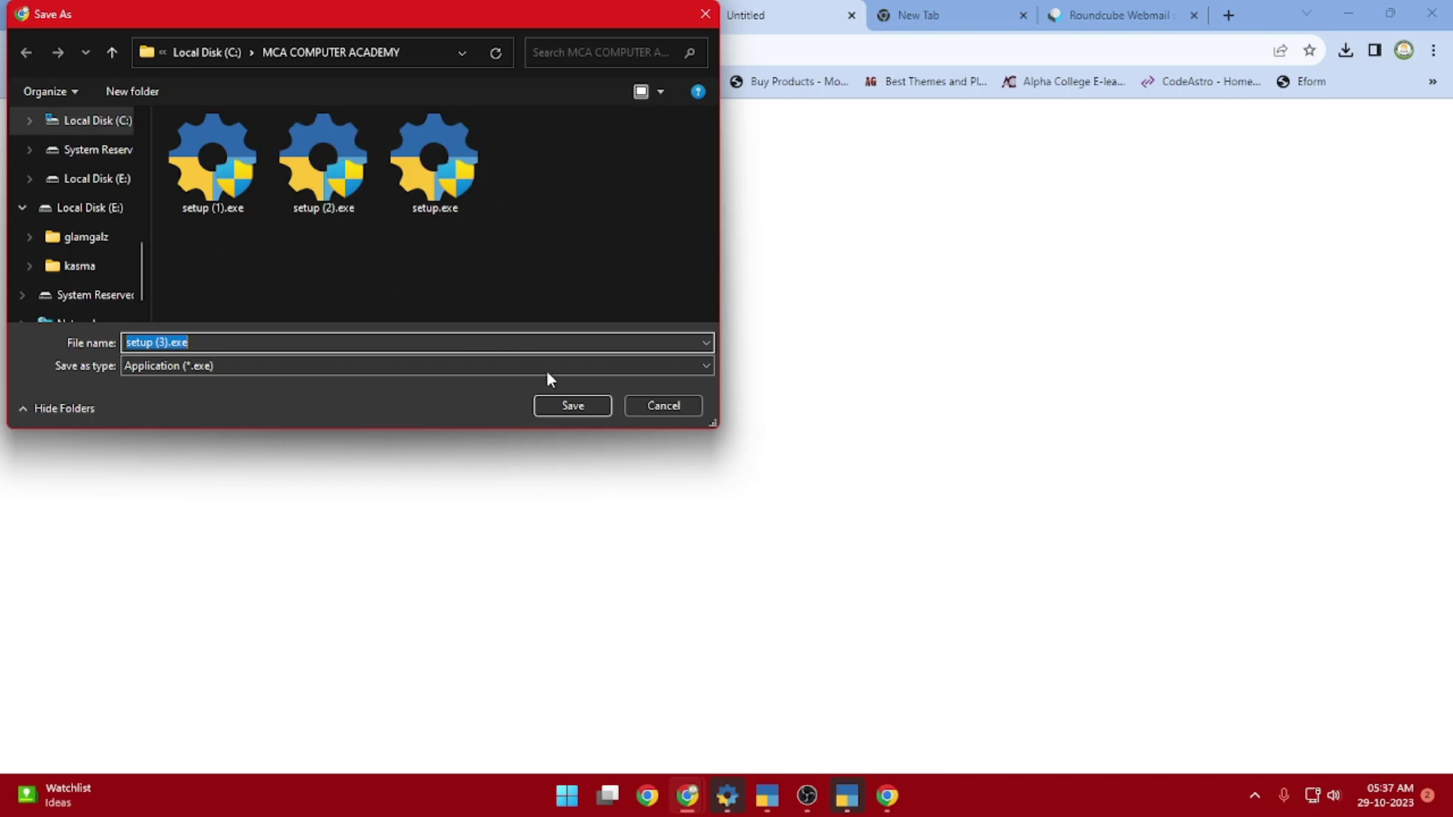
left_click(571, 407)
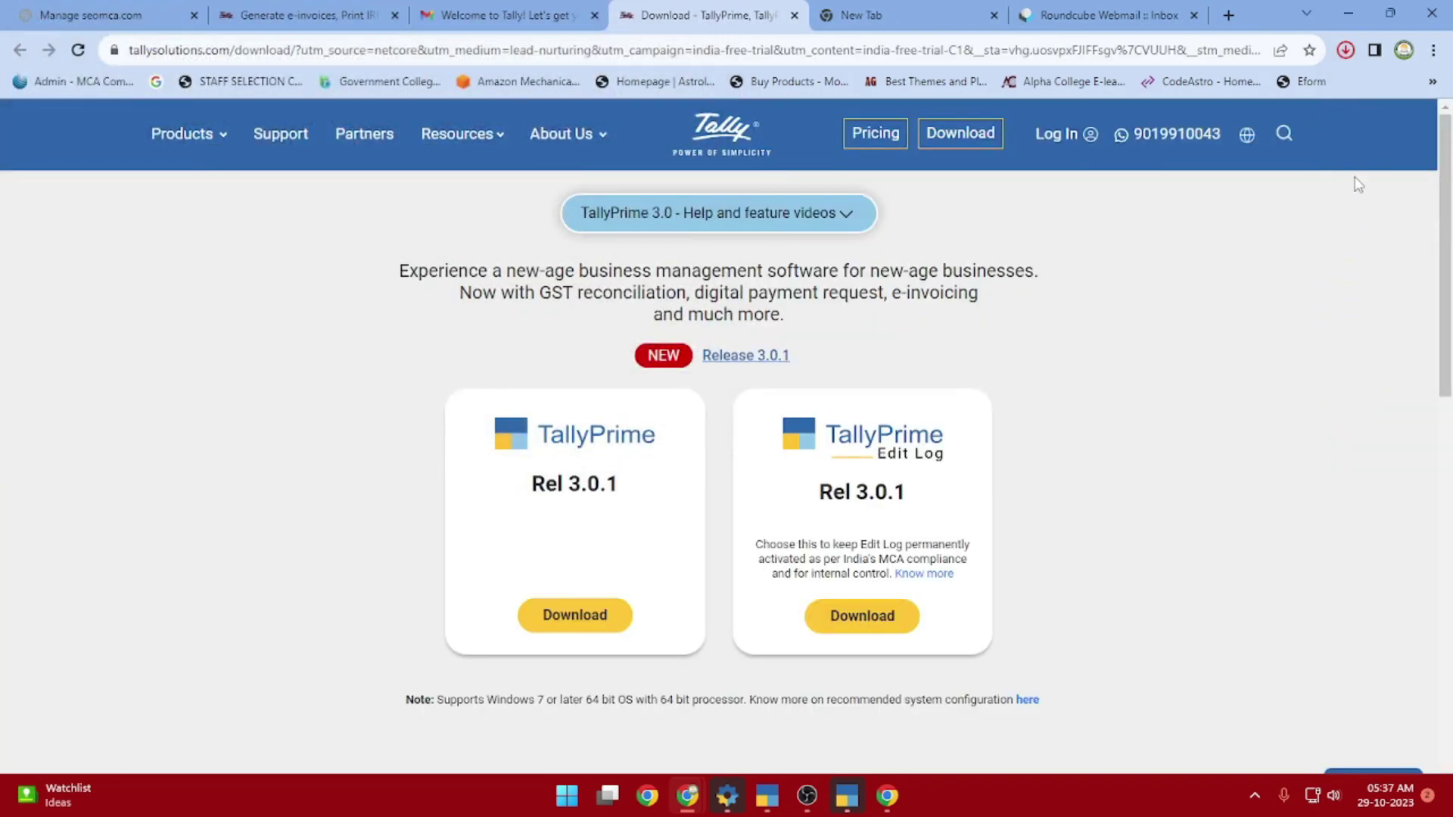
left_click(1345, 50)
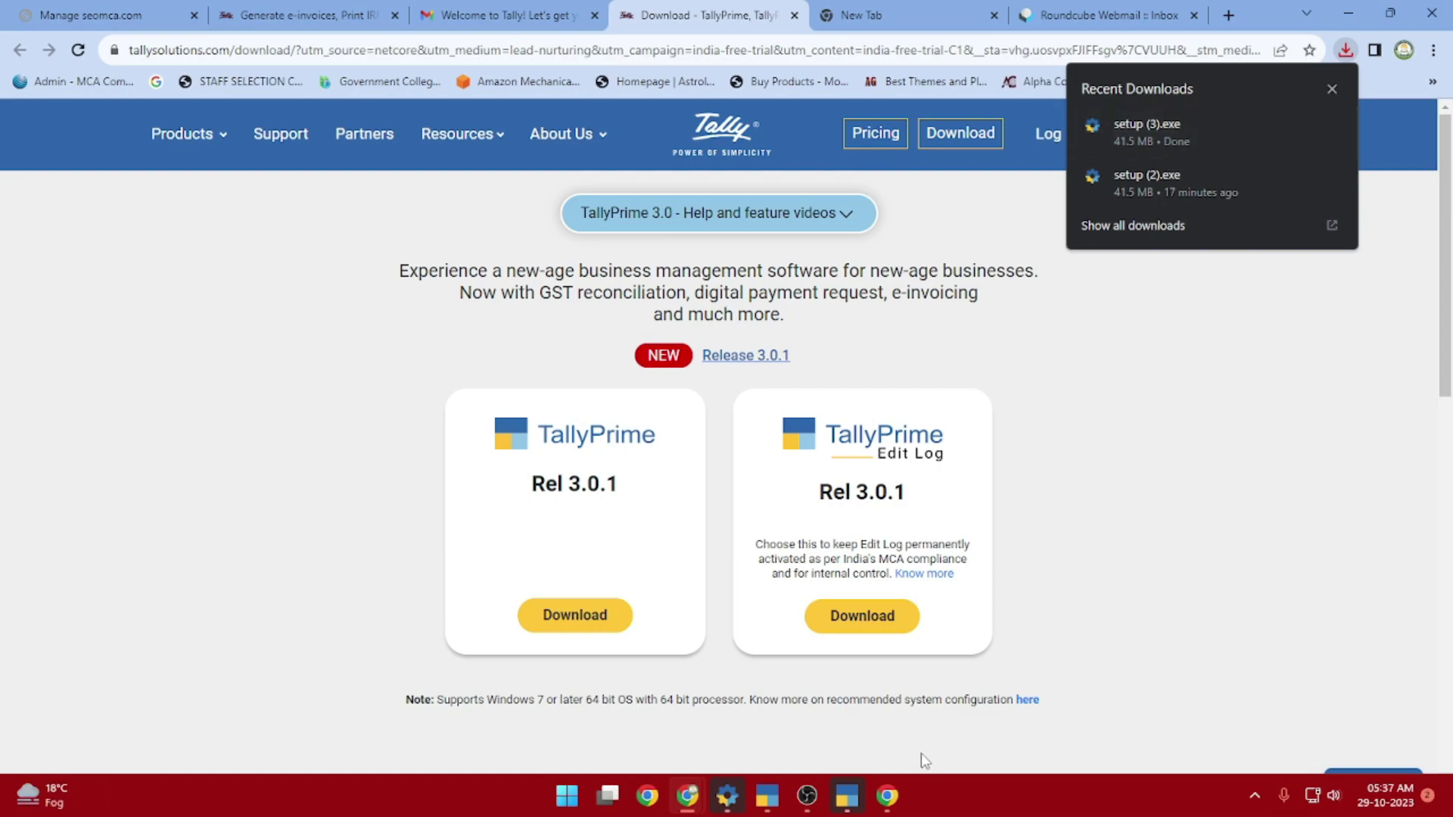
mouse_move(858, 804)
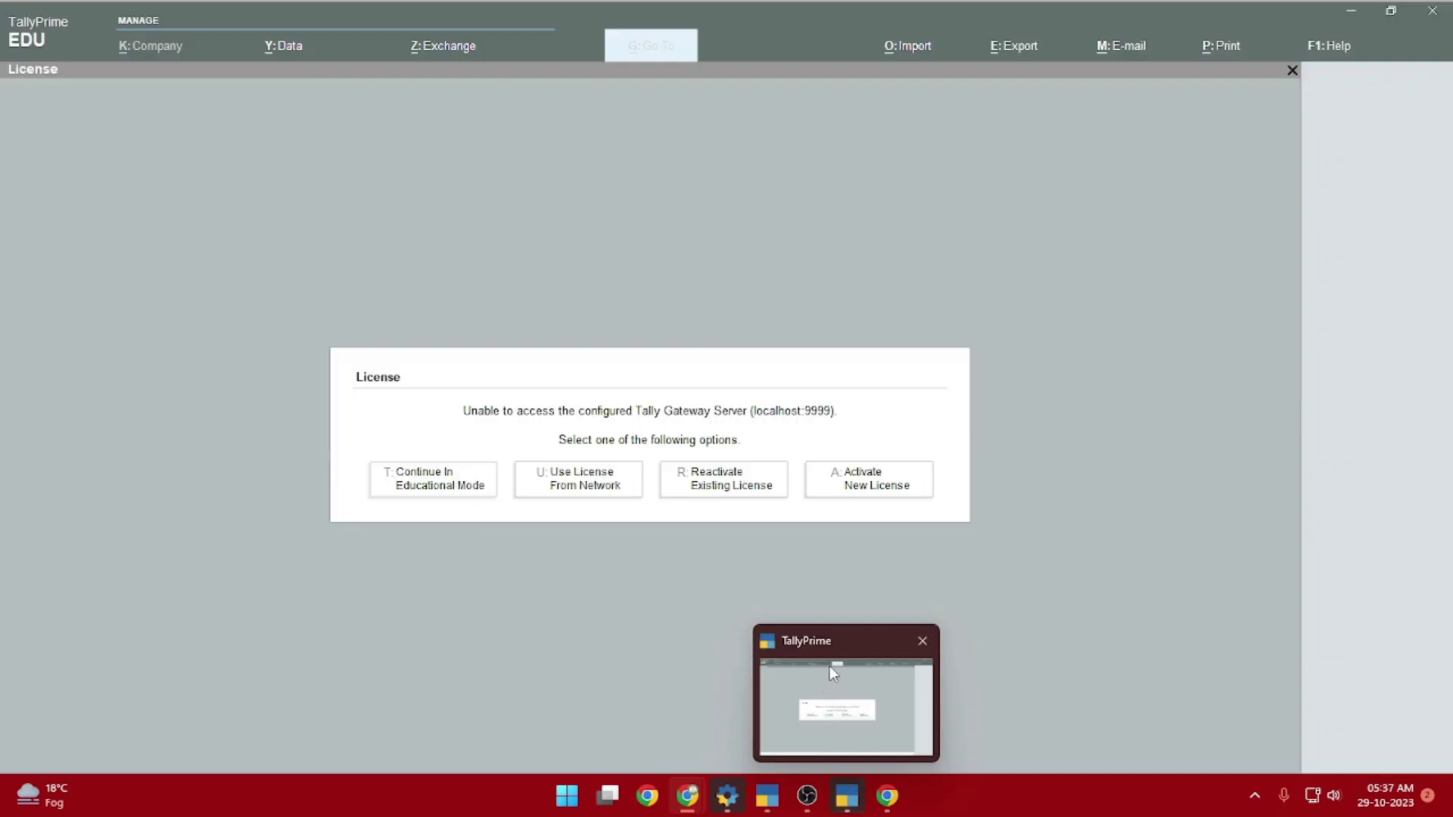
left_click(829, 665)
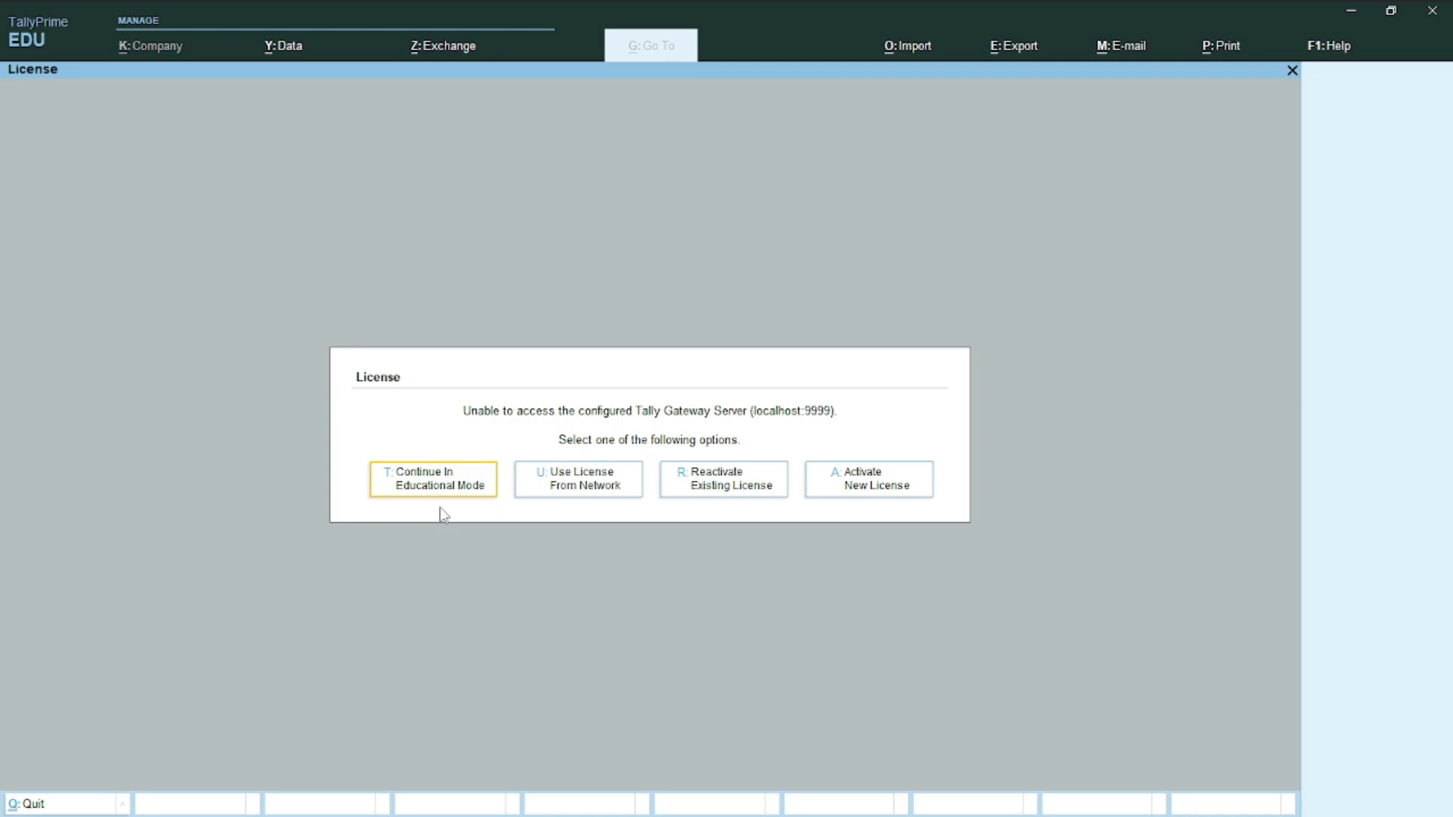
Choose 'A: Activate New License' on the License screen
left_click(875, 488)
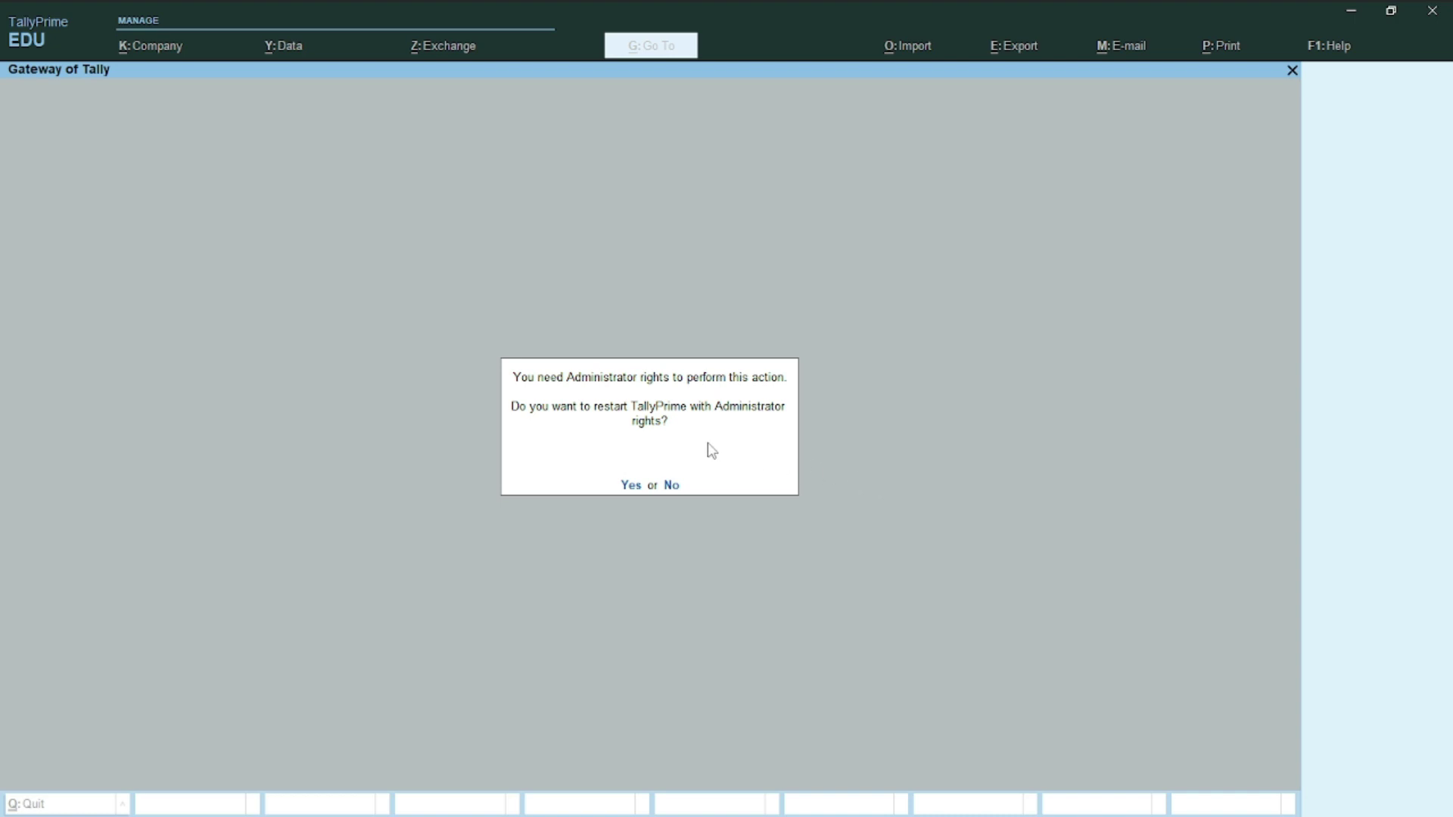
Agree to restart TallyPrime with Administrator rights
key("y")
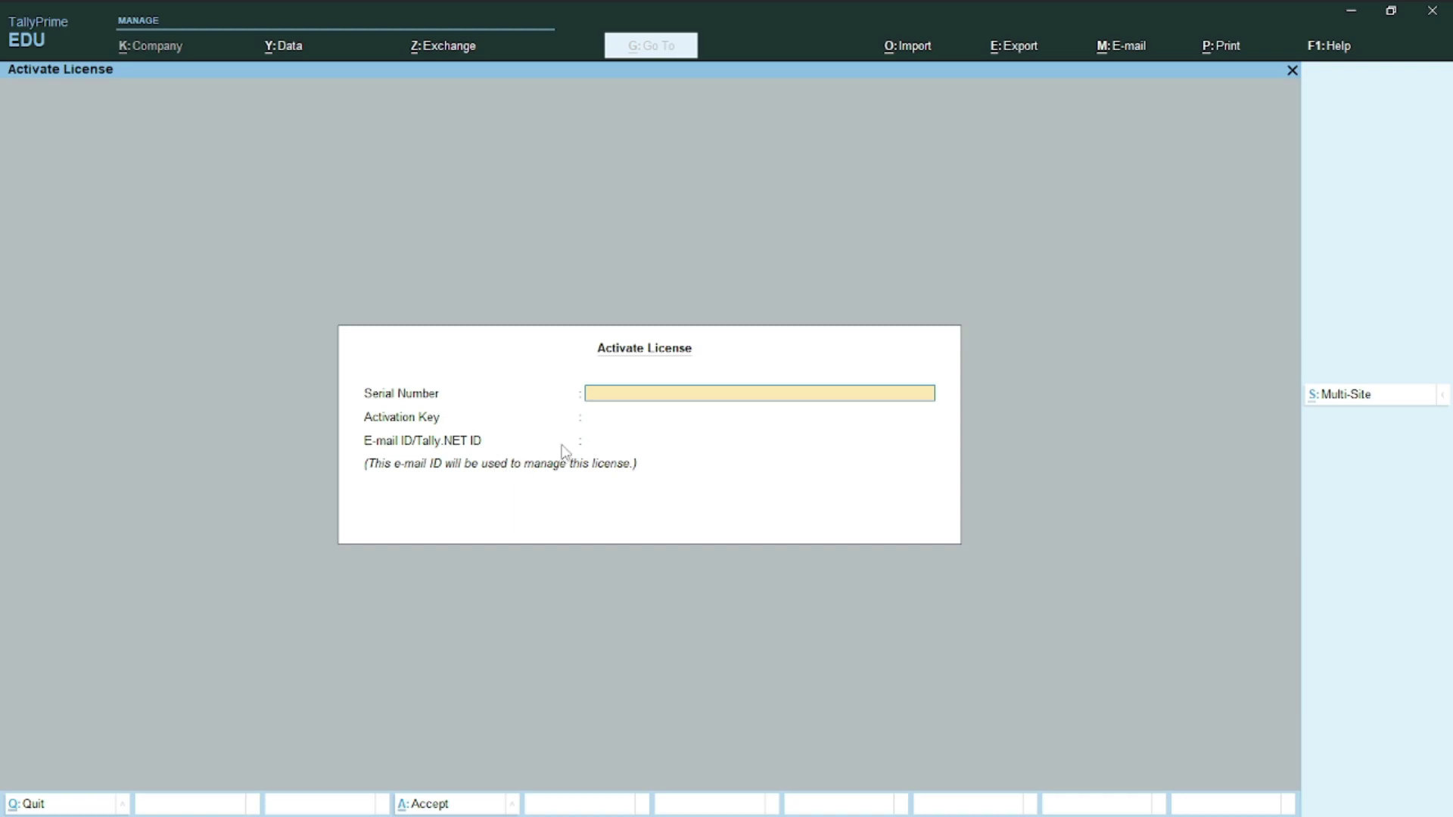
Copy the serial number from the welcome email into TallyPrime's Serial Number field
key("alt+Tab")
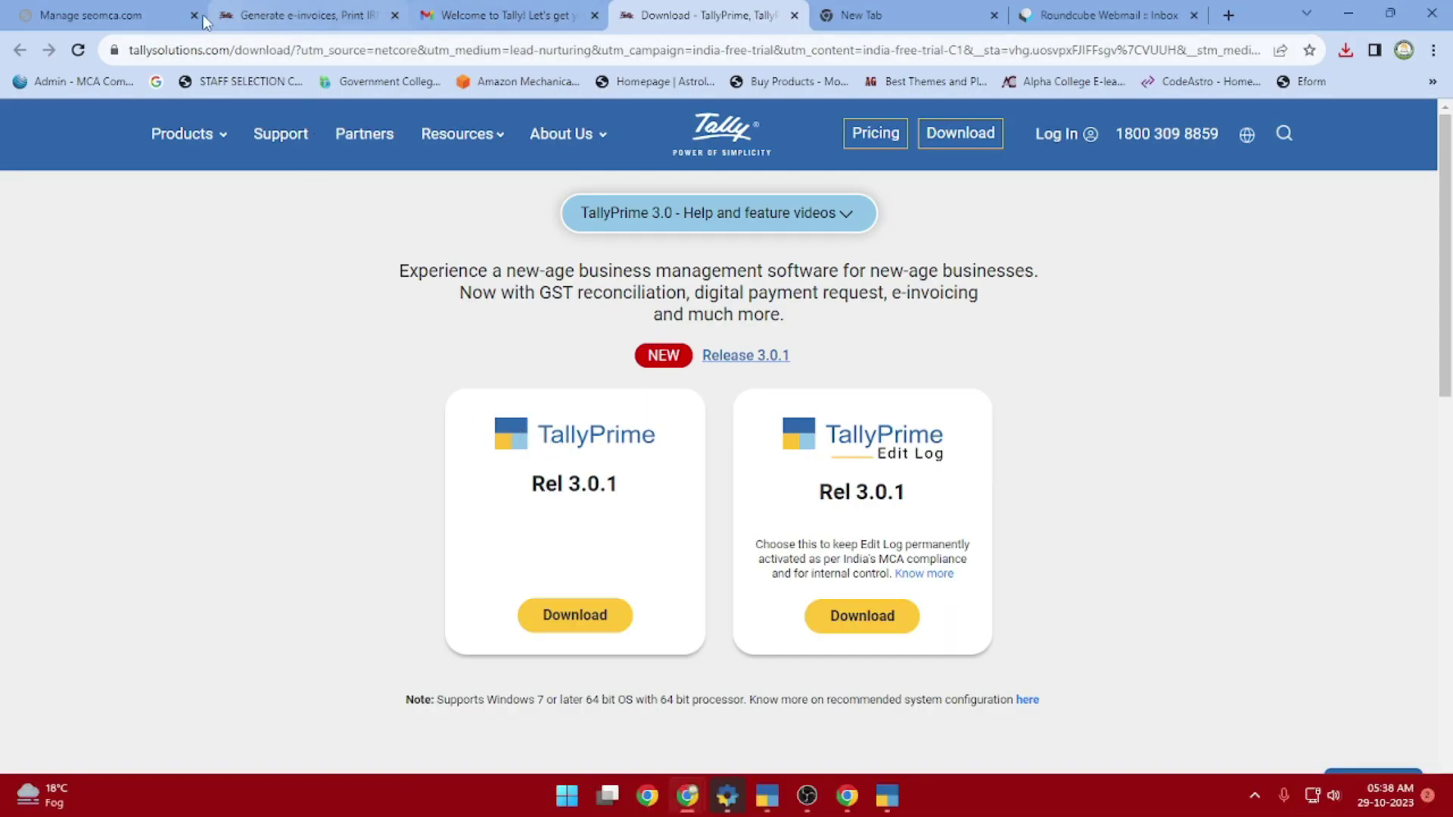
left_click(483, 14)
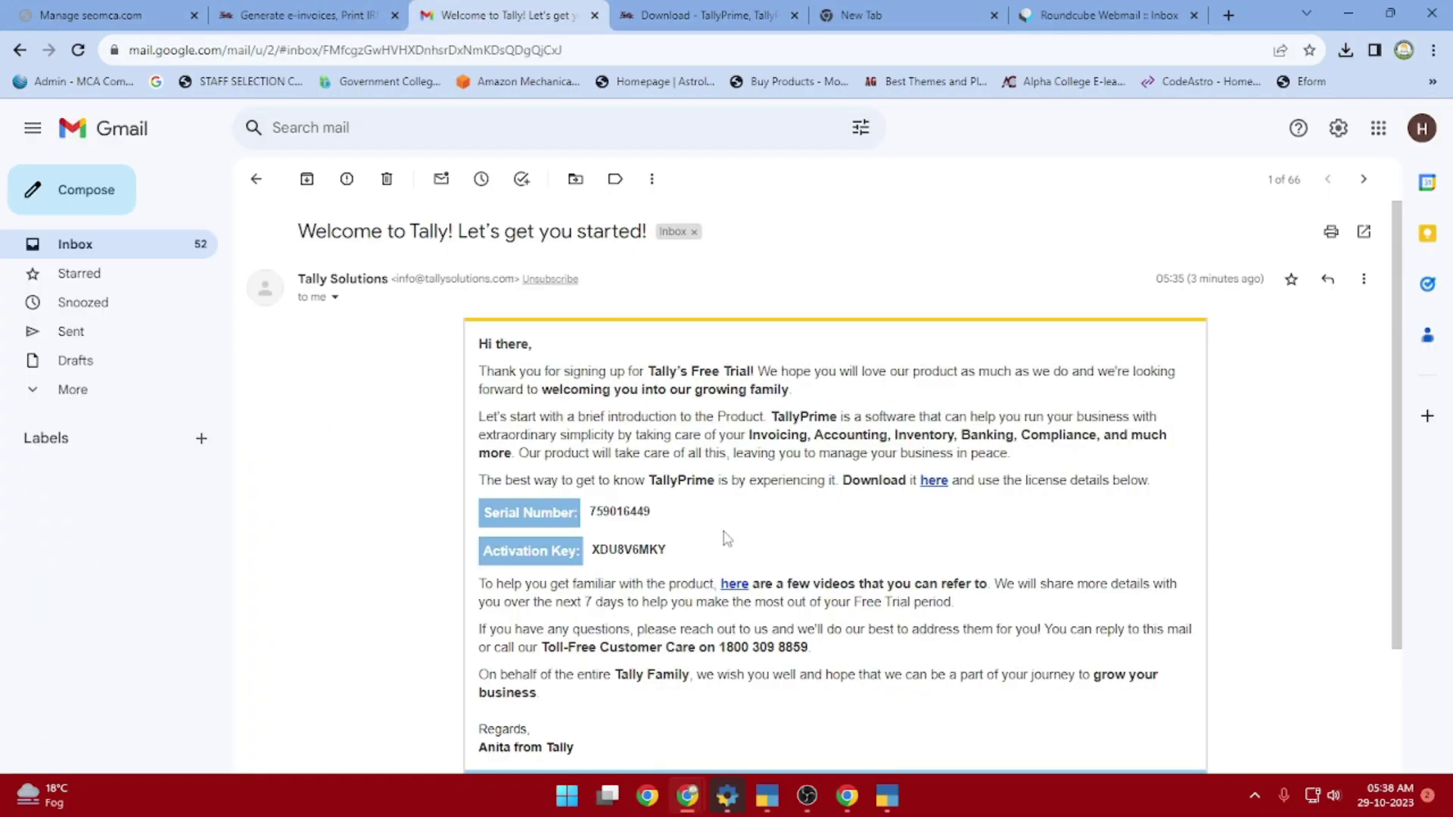
left_click_drag(655, 513, 591, 516)
key("ctrl+c")
right_click(618, 511)
left_click(643, 522)
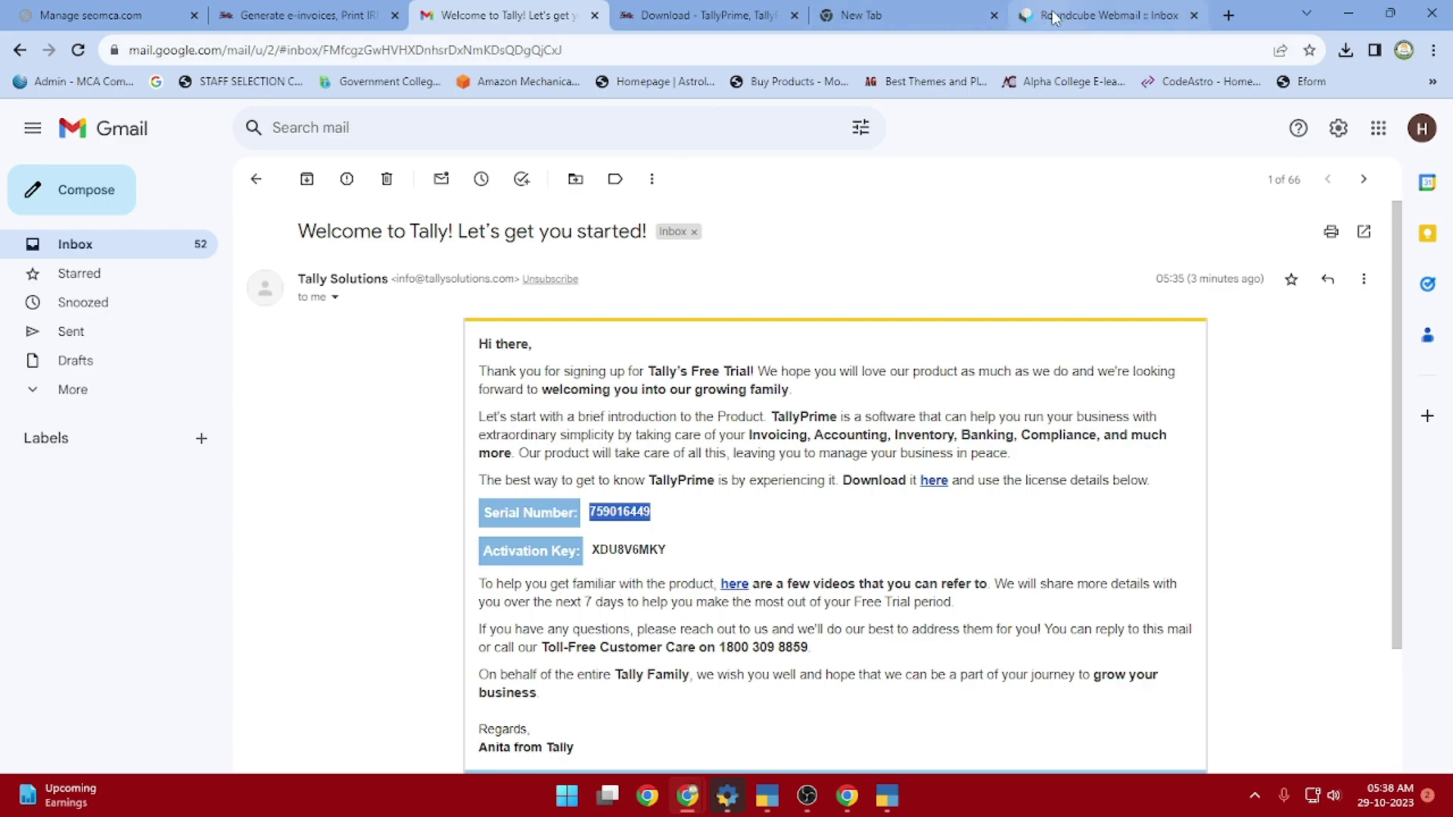
left_click(889, 796)
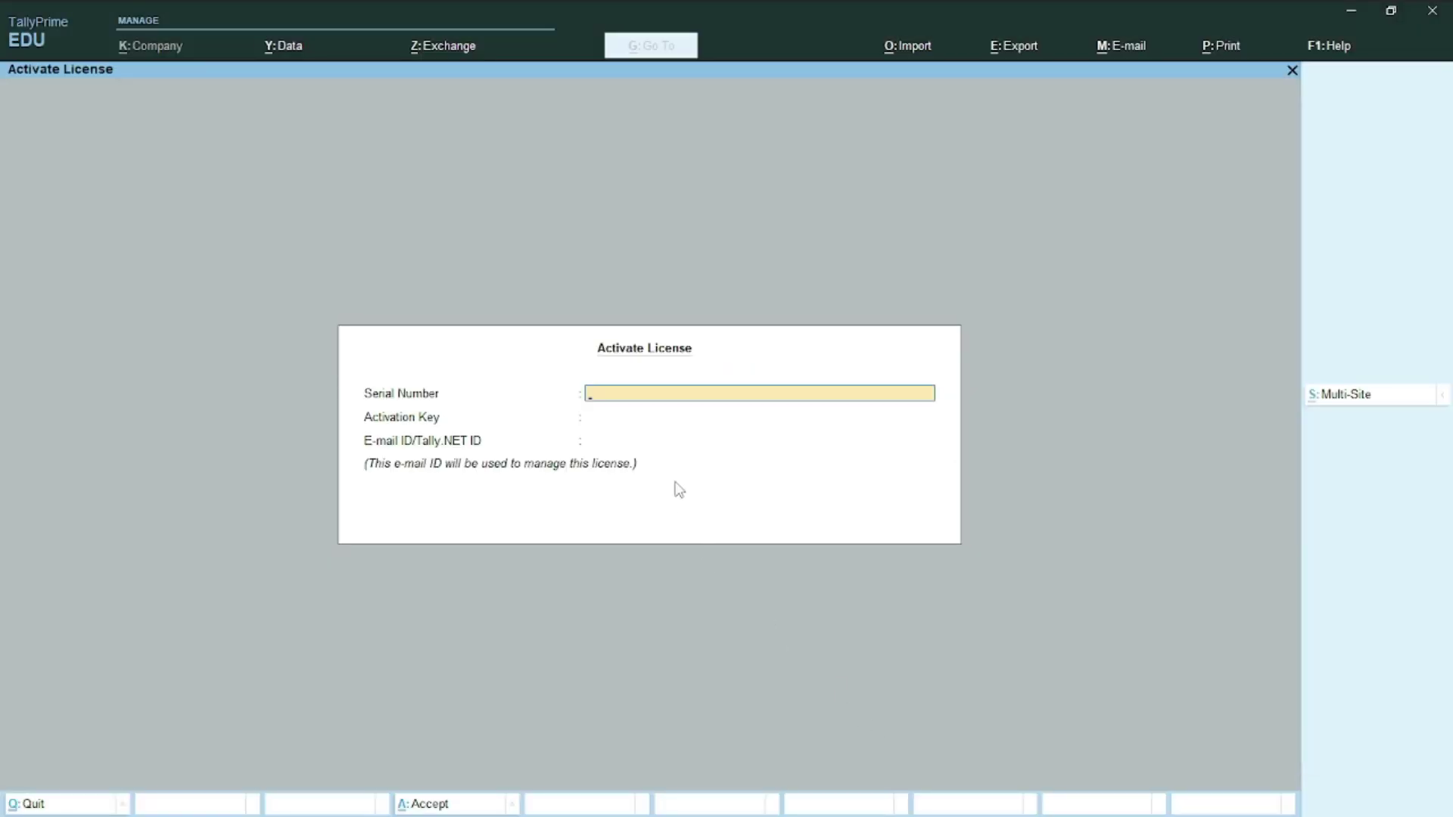
key("ctrl+v")
key("Return")
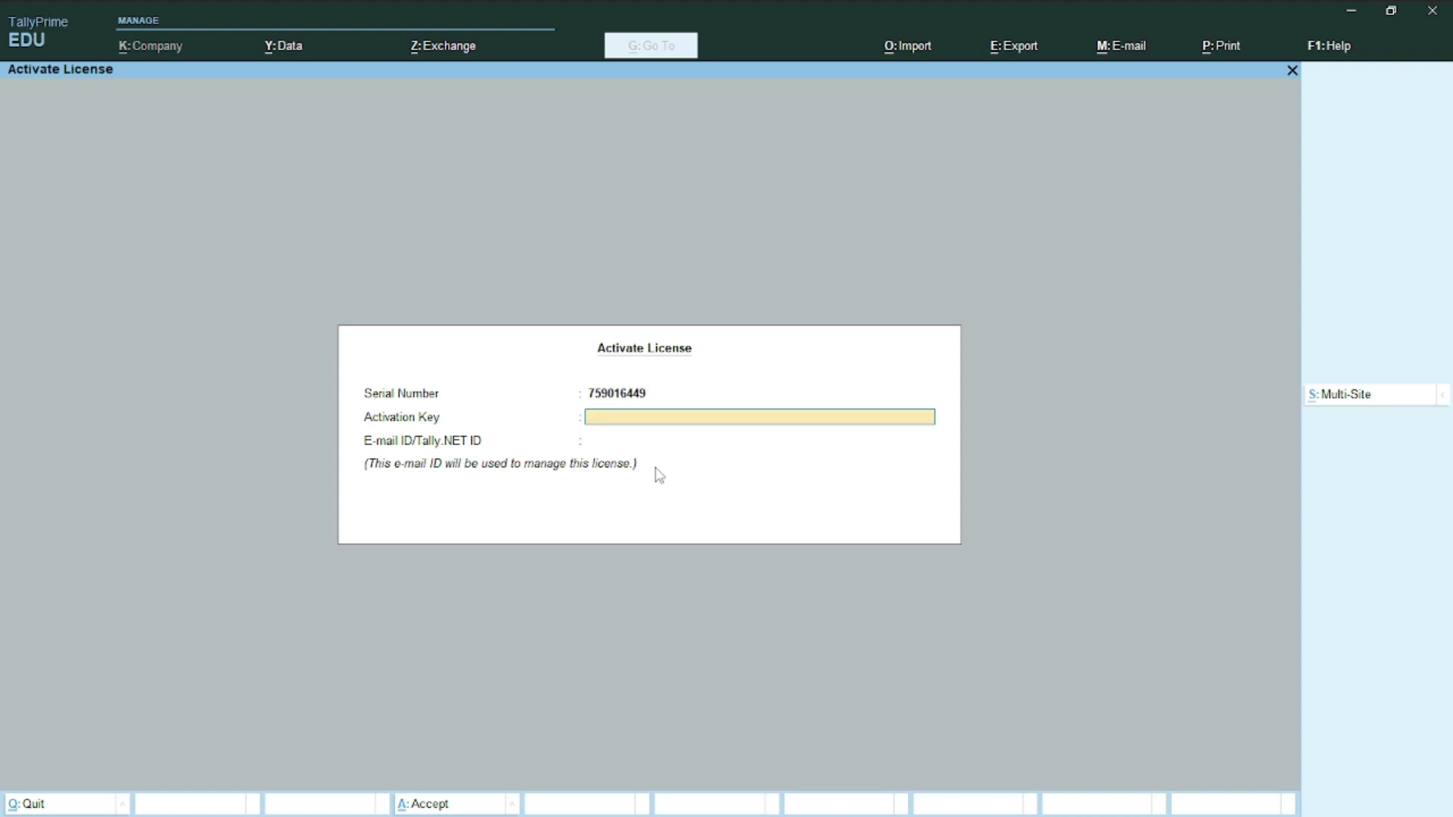
Copy the activation key from the welcome email and return to TallyPrime
key("alt+Tab")
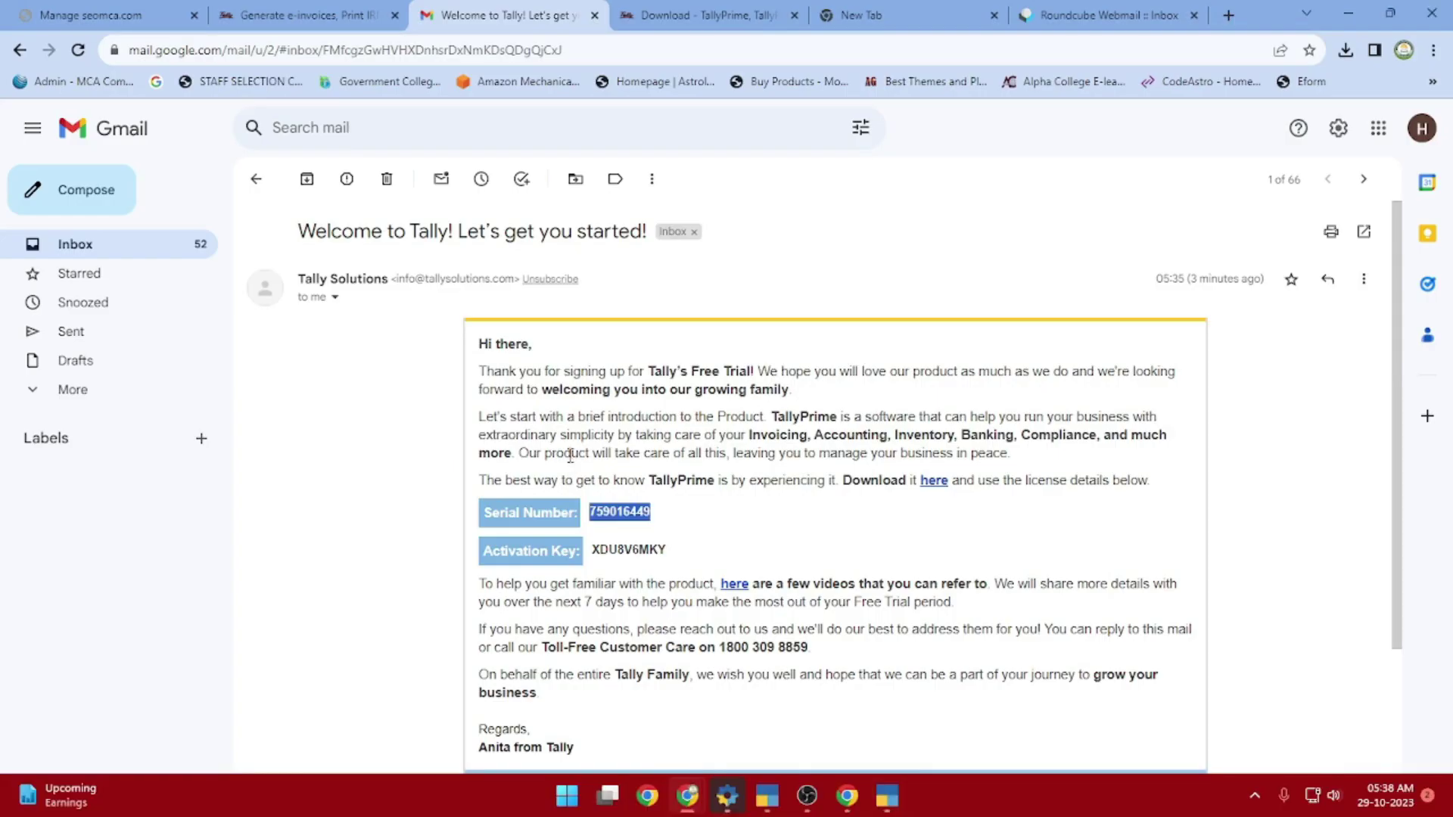
left_click_drag(481, 551, 648, 552)
left_click(698, 552)
left_click(604, 564)
right_click(647, 552)
left_click(683, 562)
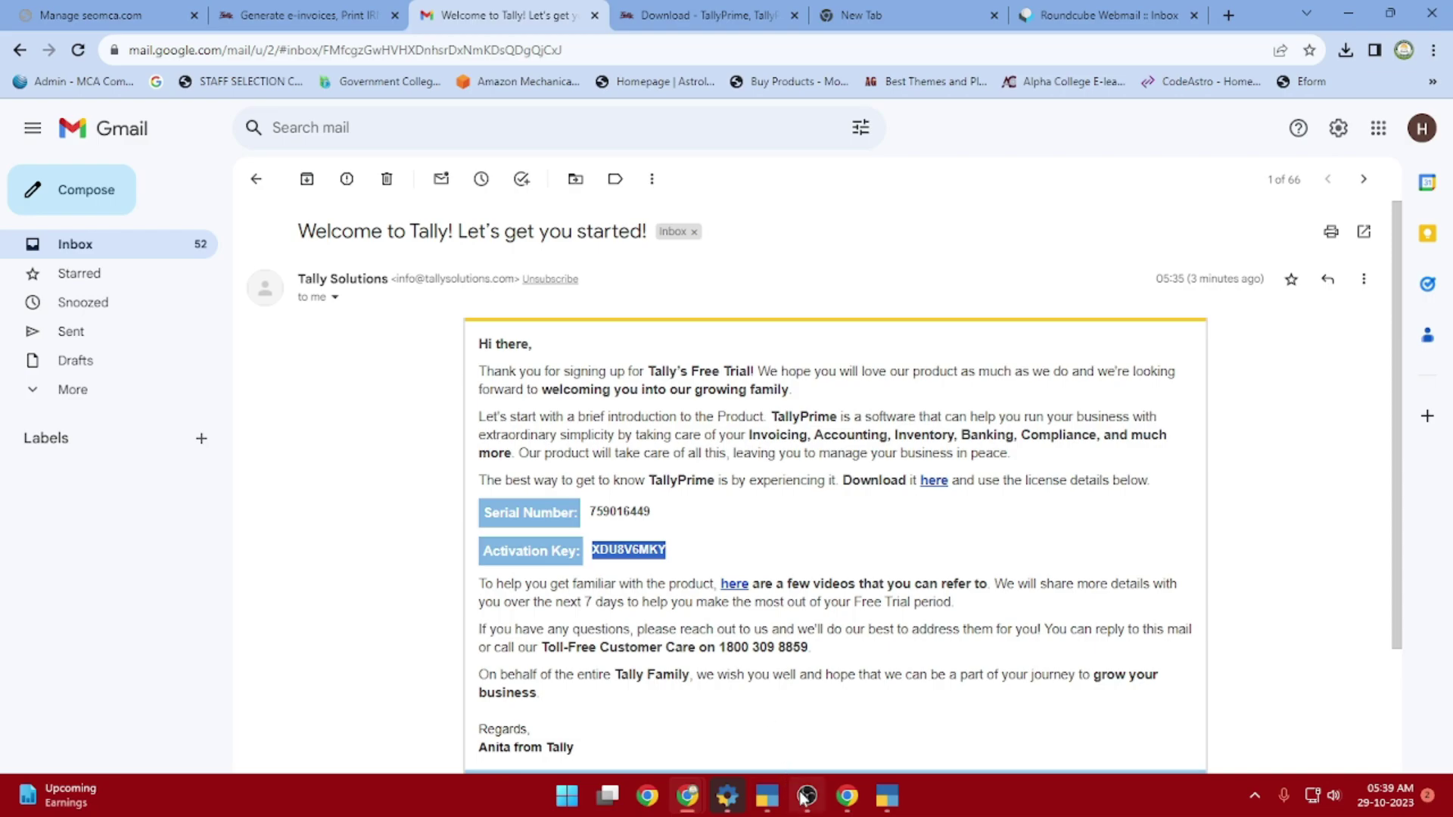
left_click(795, 757)
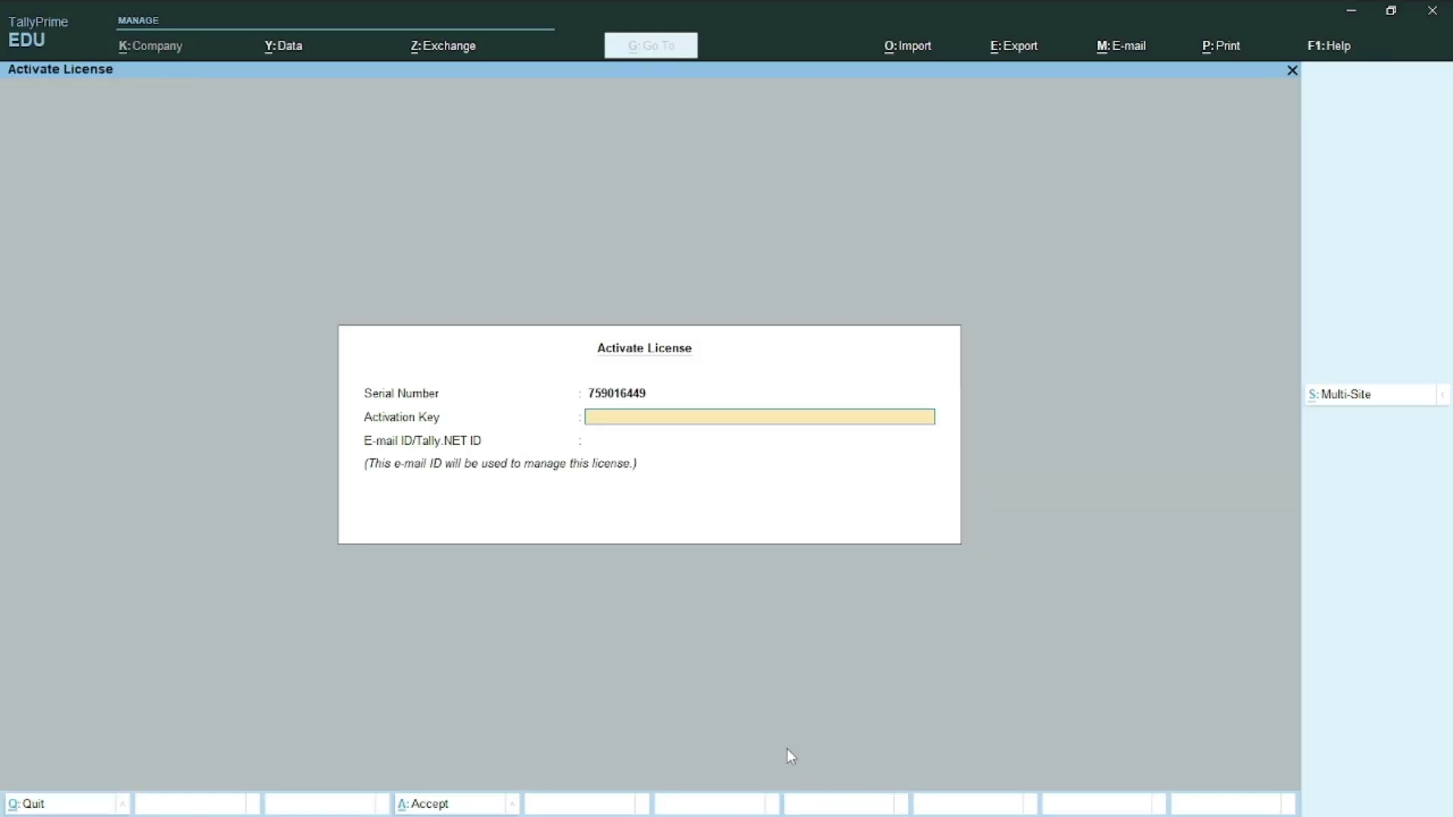
Paste the activation key, then enter and confirm the Tally.NET e-mail address
key("ctrl+alt+v")
key("Return")
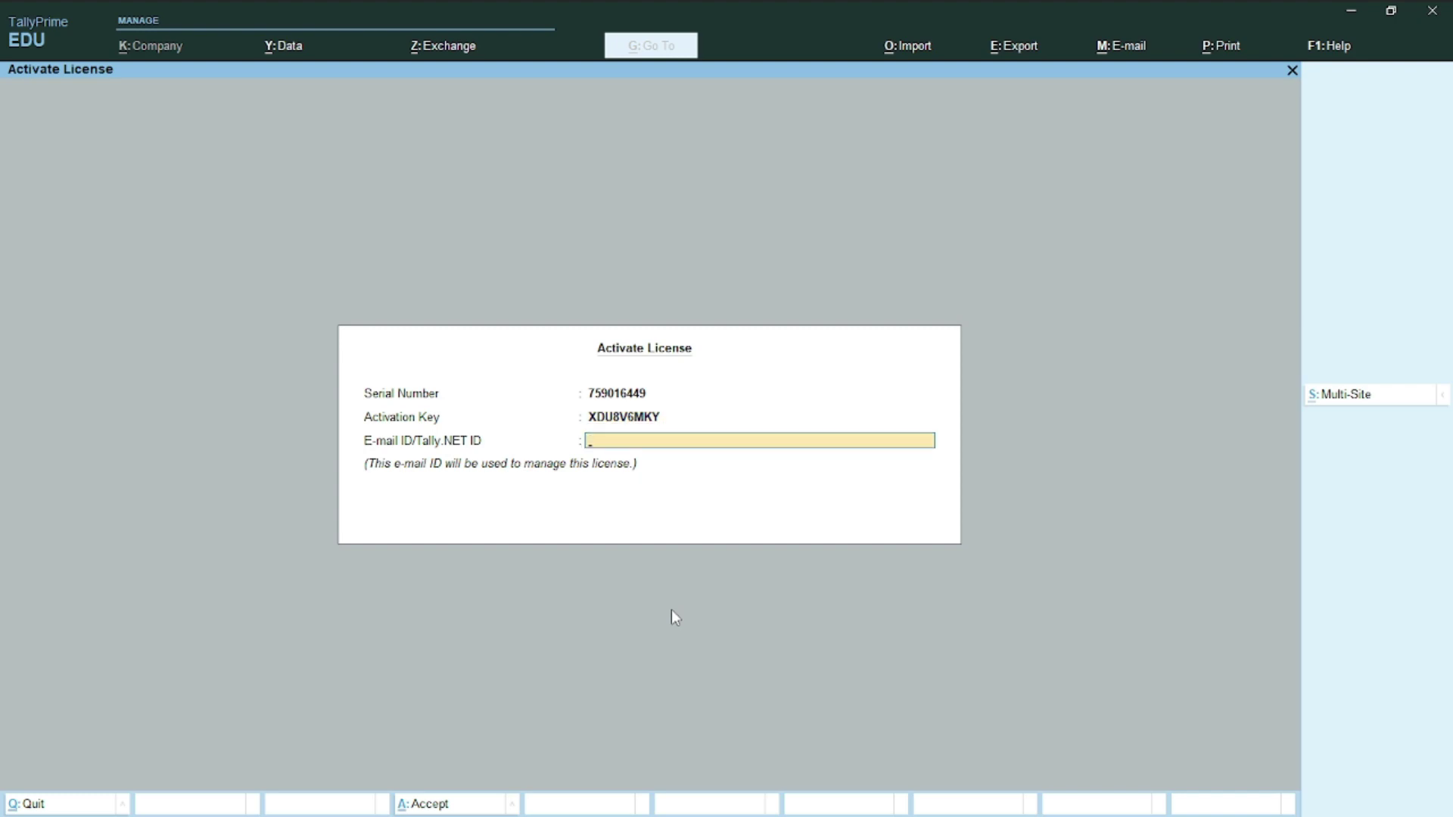
key("Return")
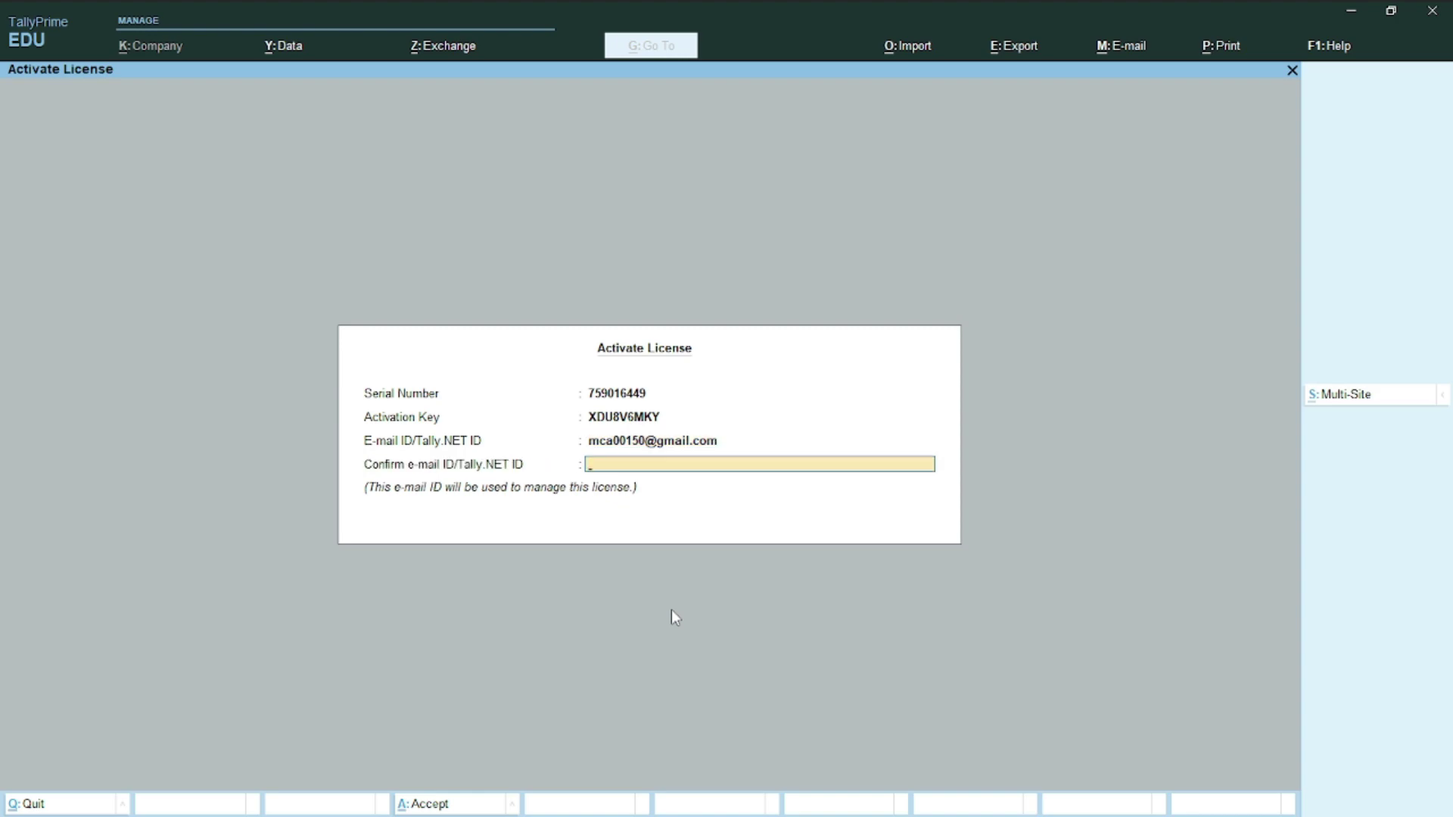
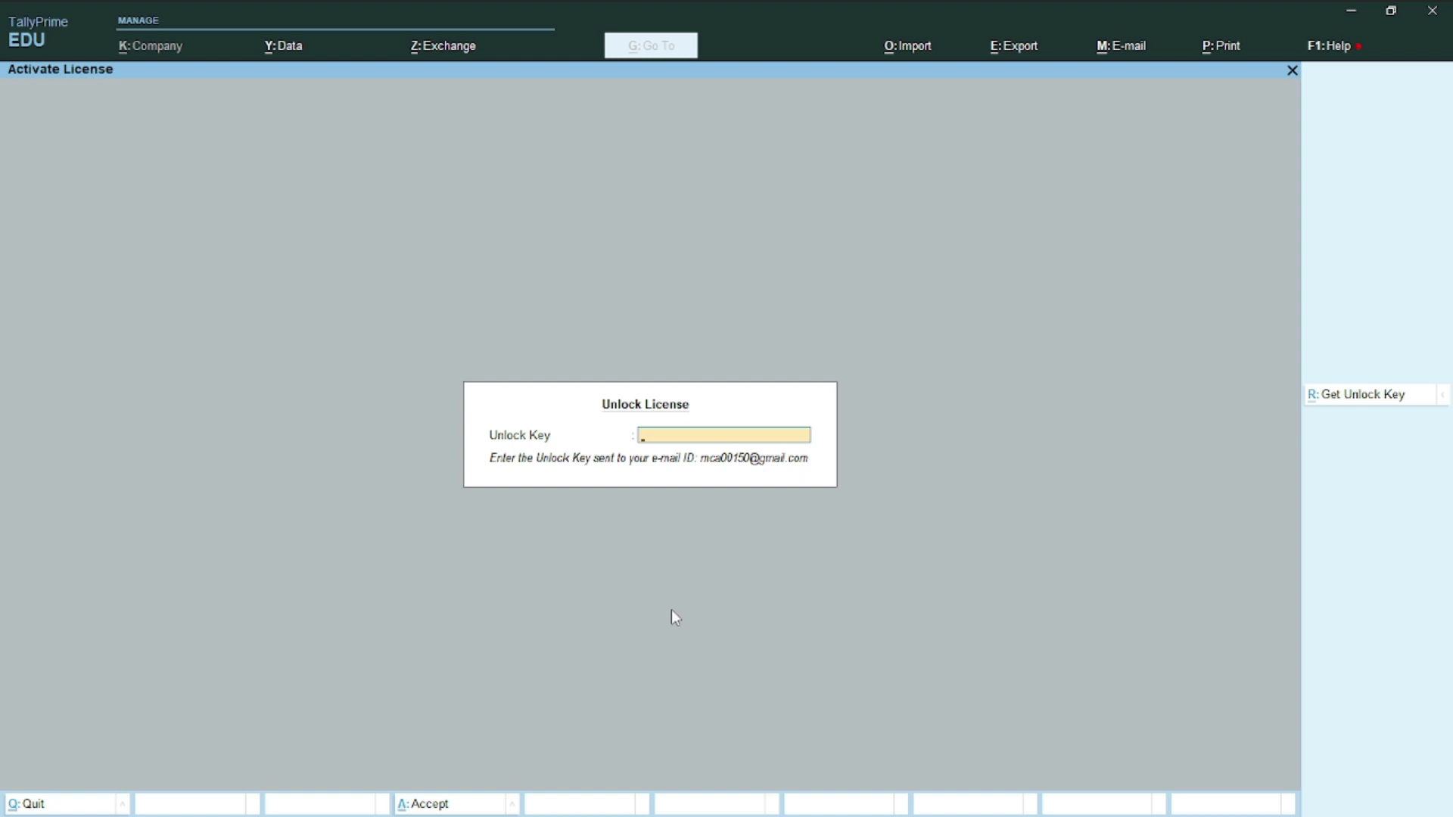
Leave TallyPrime's Unlock License screen waiting and switch to Tally's welcome email in Gmail
key("alt+Tab")
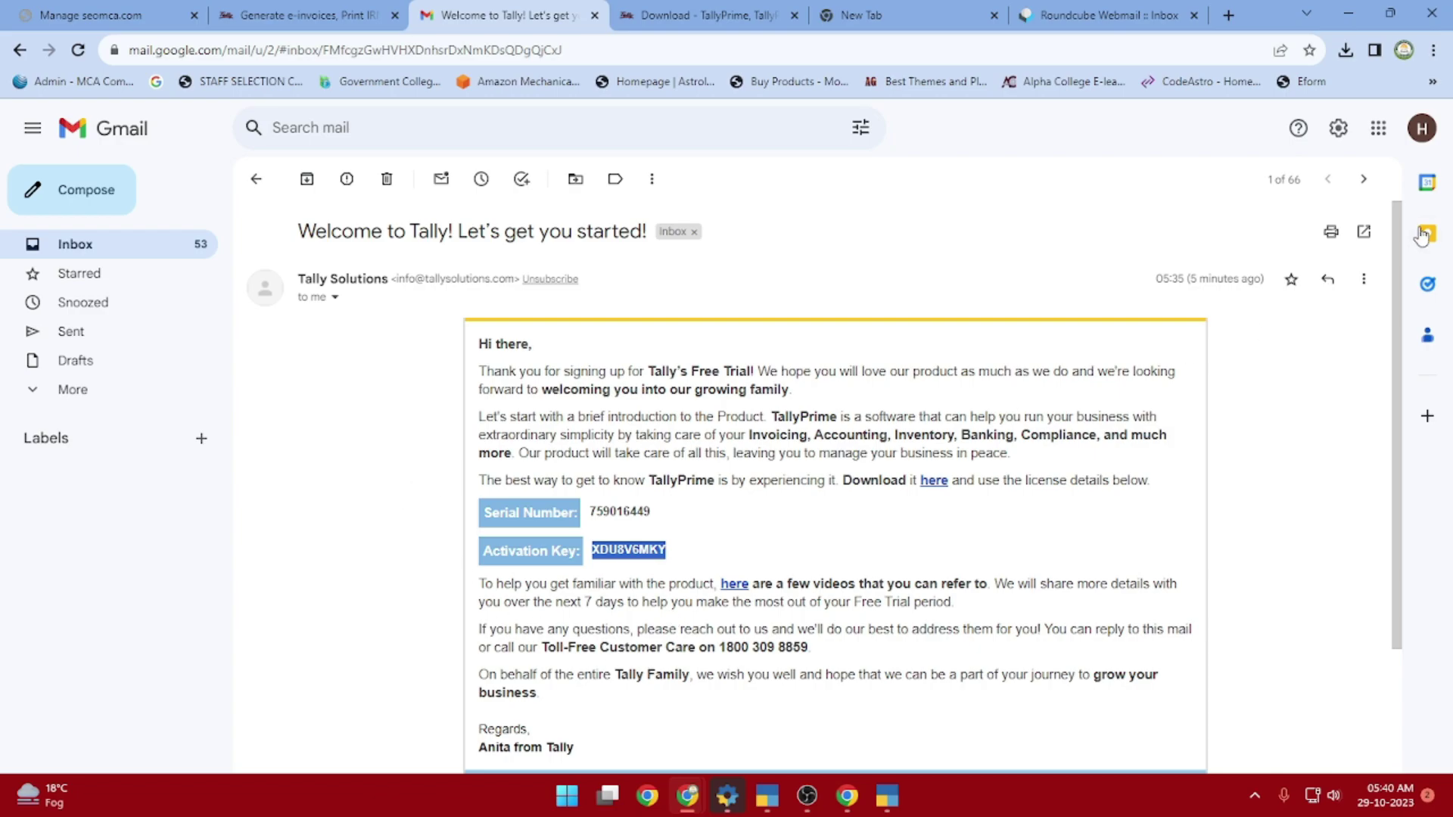
Copy the Unlock Key from the 'Activation of TallyPrime Serial Number' email and return to TallyPrime
left_click(75, 245)
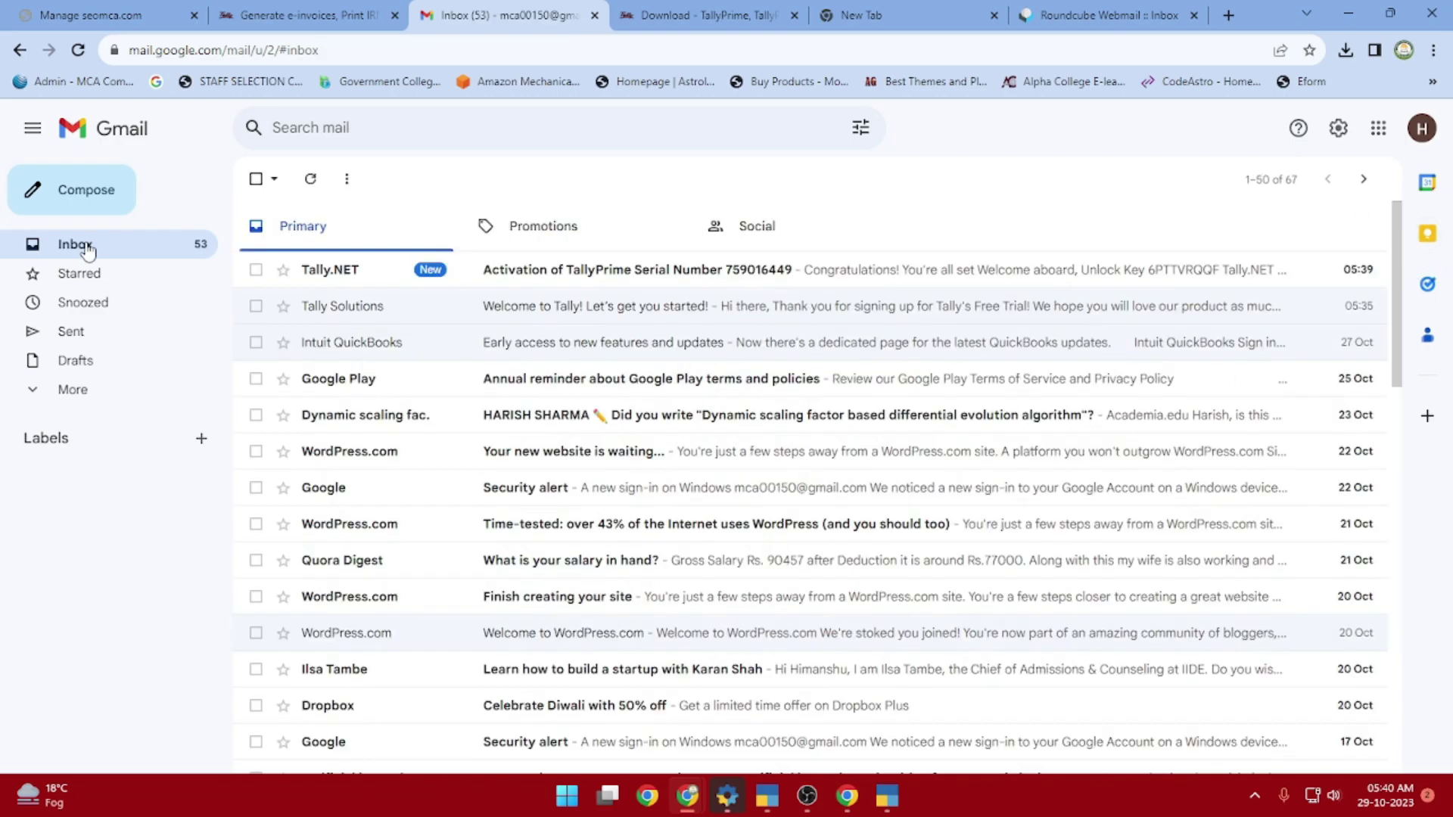
left_click(566, 274)
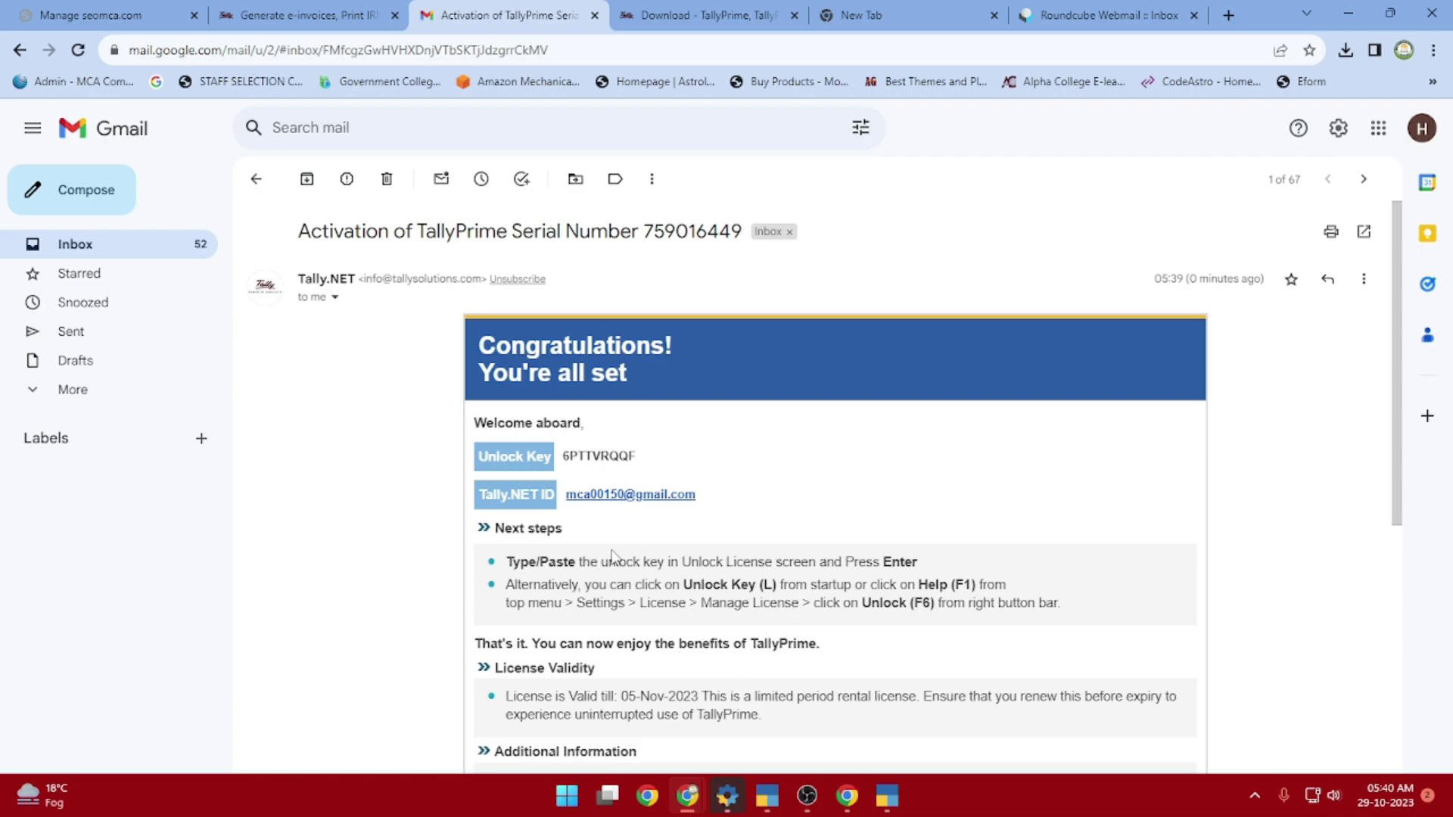
left_click_drag(565, 454, 635, 457)
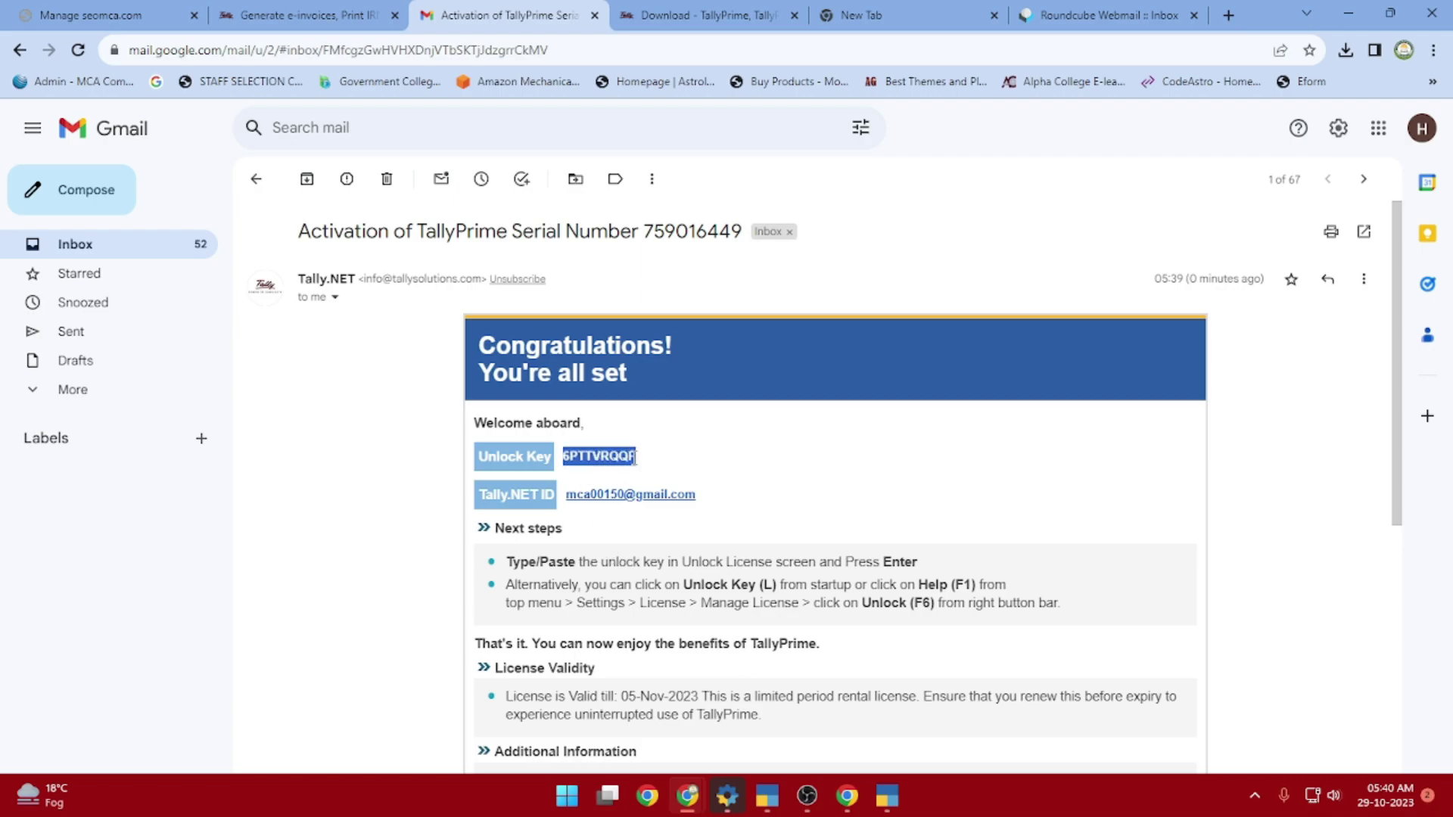
right_click(588, 457)
left_click(614, 476)
scroll(739, 542, "down", 3)
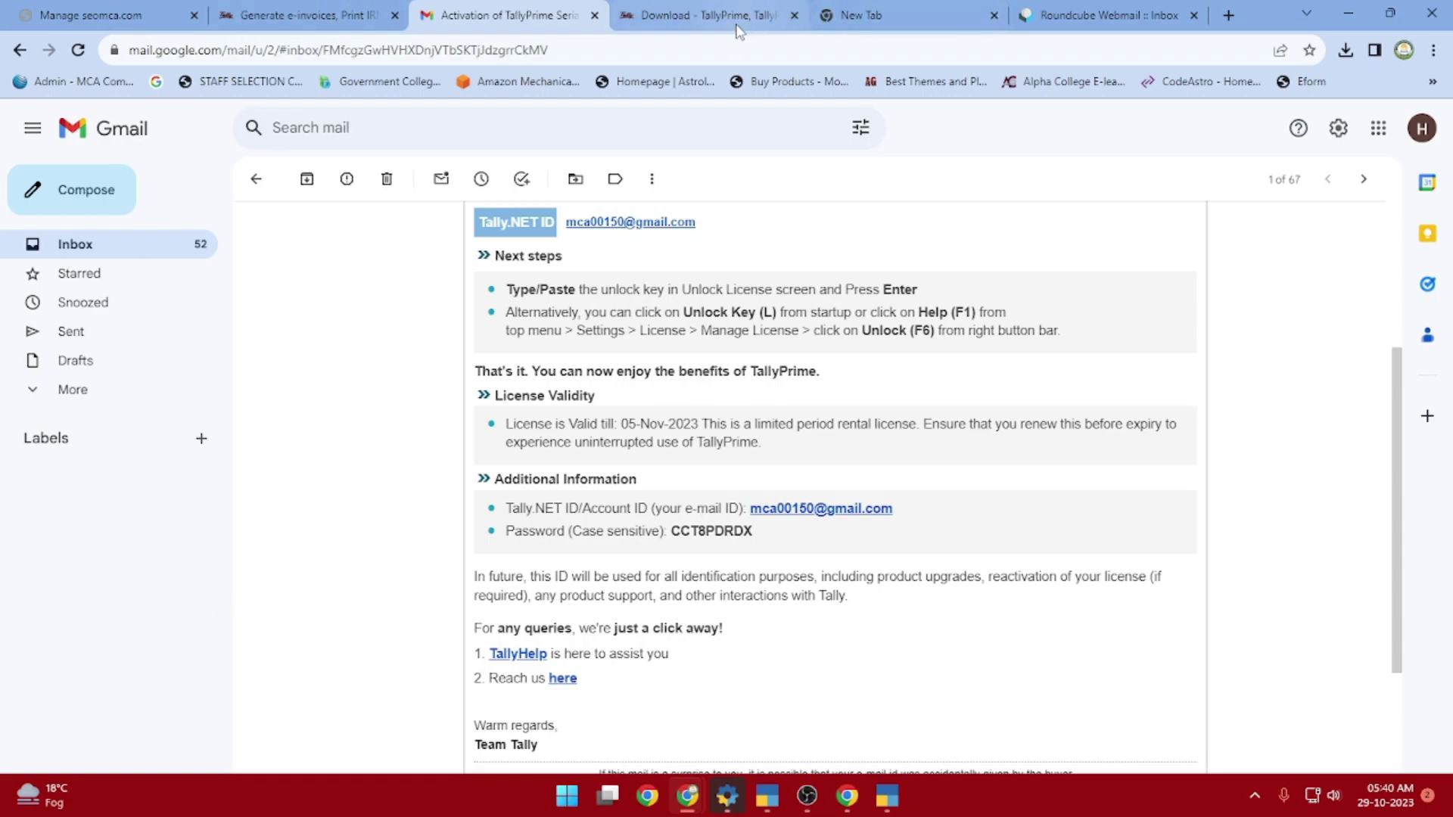
left_click(884, 804)
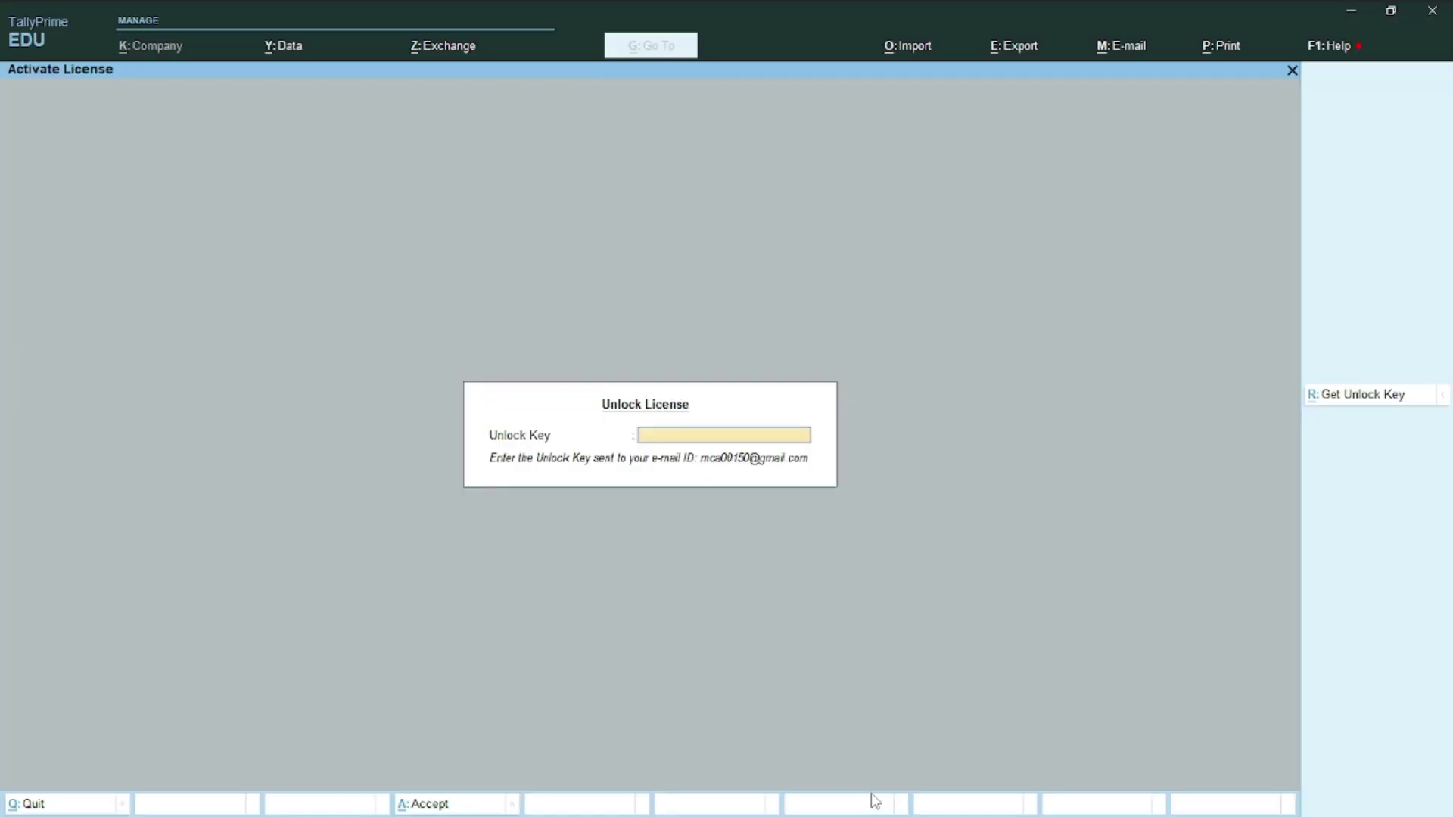
Paste the unlock key to activate the license and acknowledge the Congratulations message
key("ctrl+v")
key("Return")
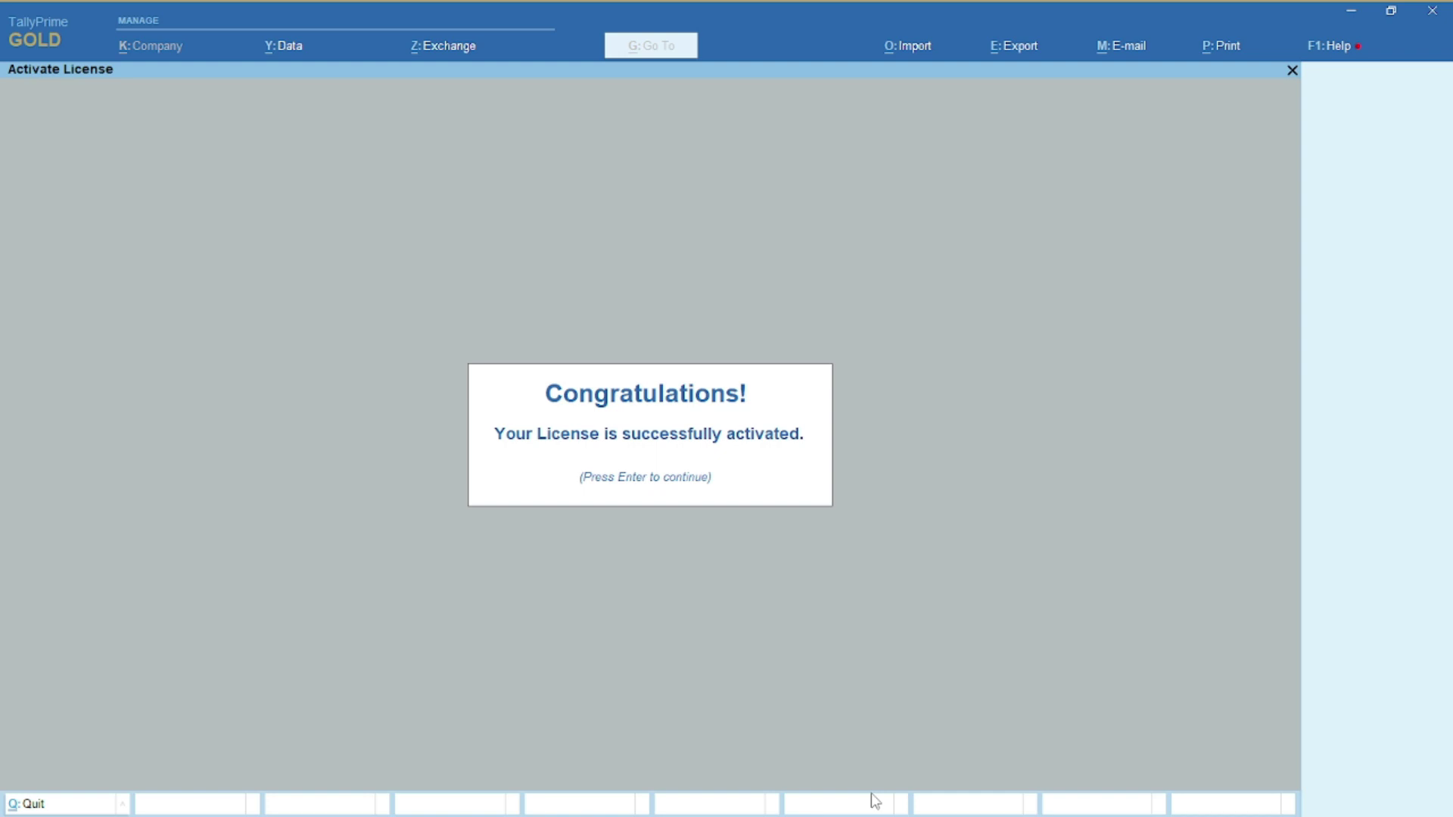
key("Return")
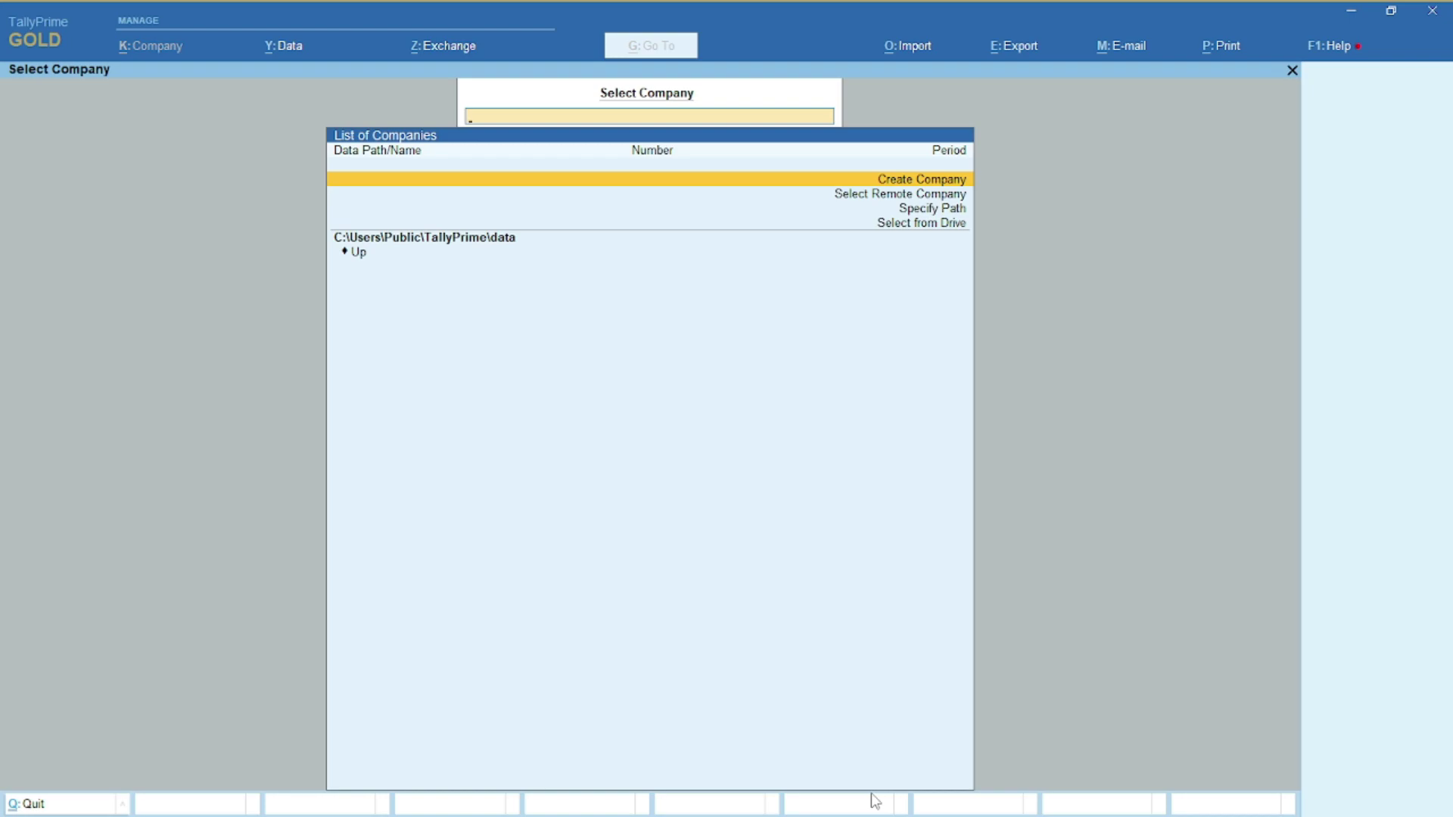
key("Escape")
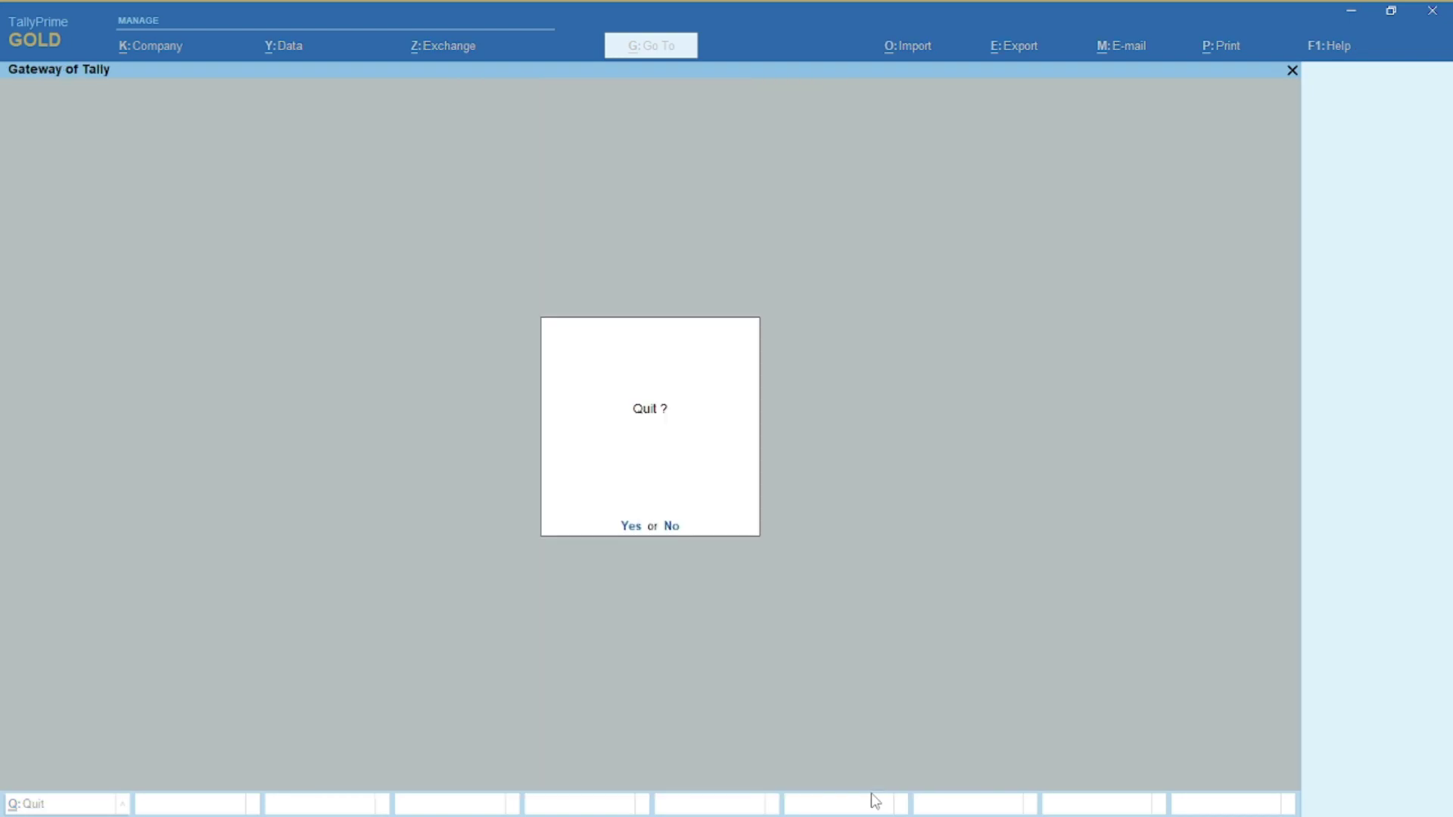
key("n")
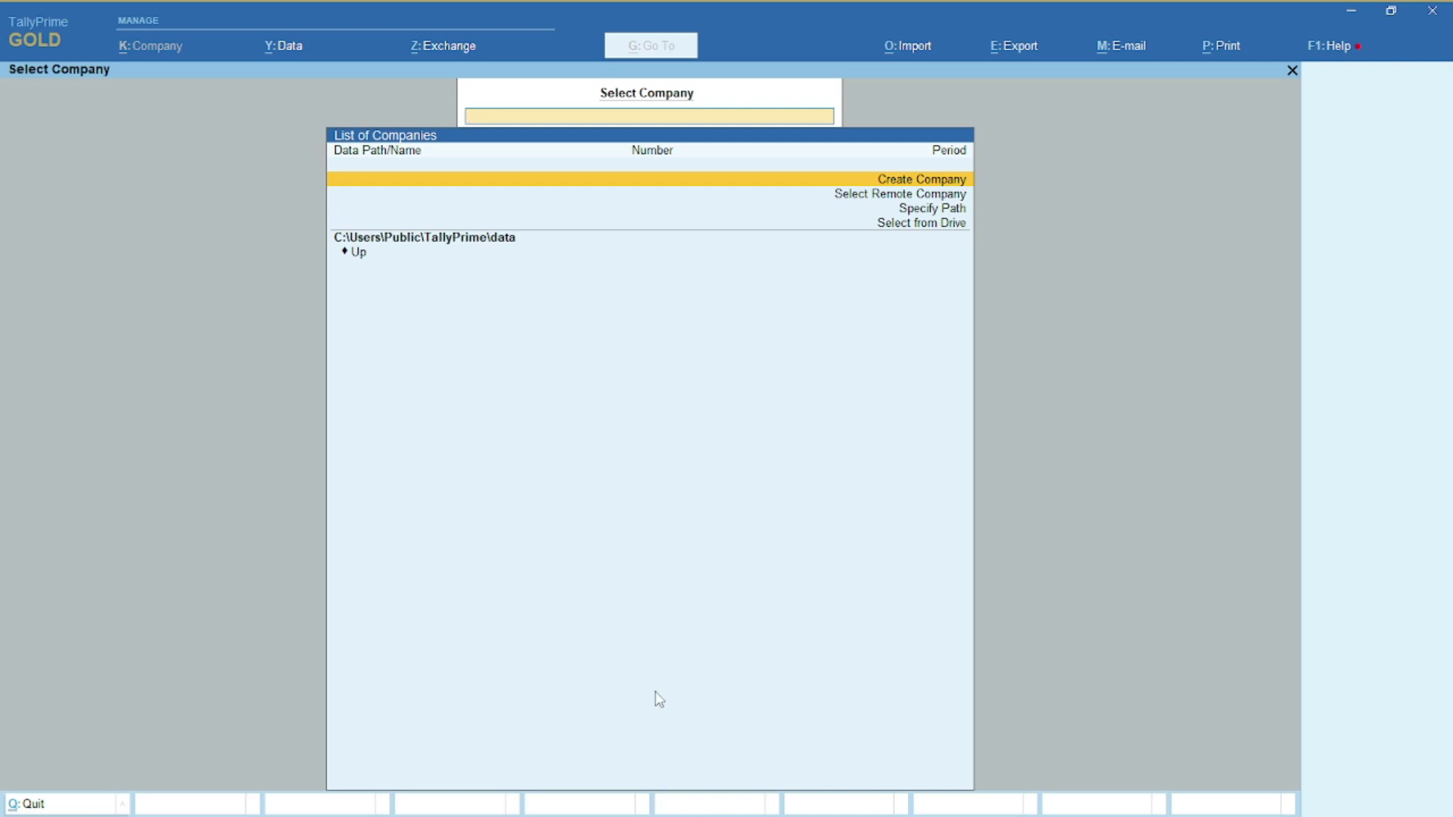
Create company 'A' with GST set to Yes and GST registration name 'A'
key("Return")
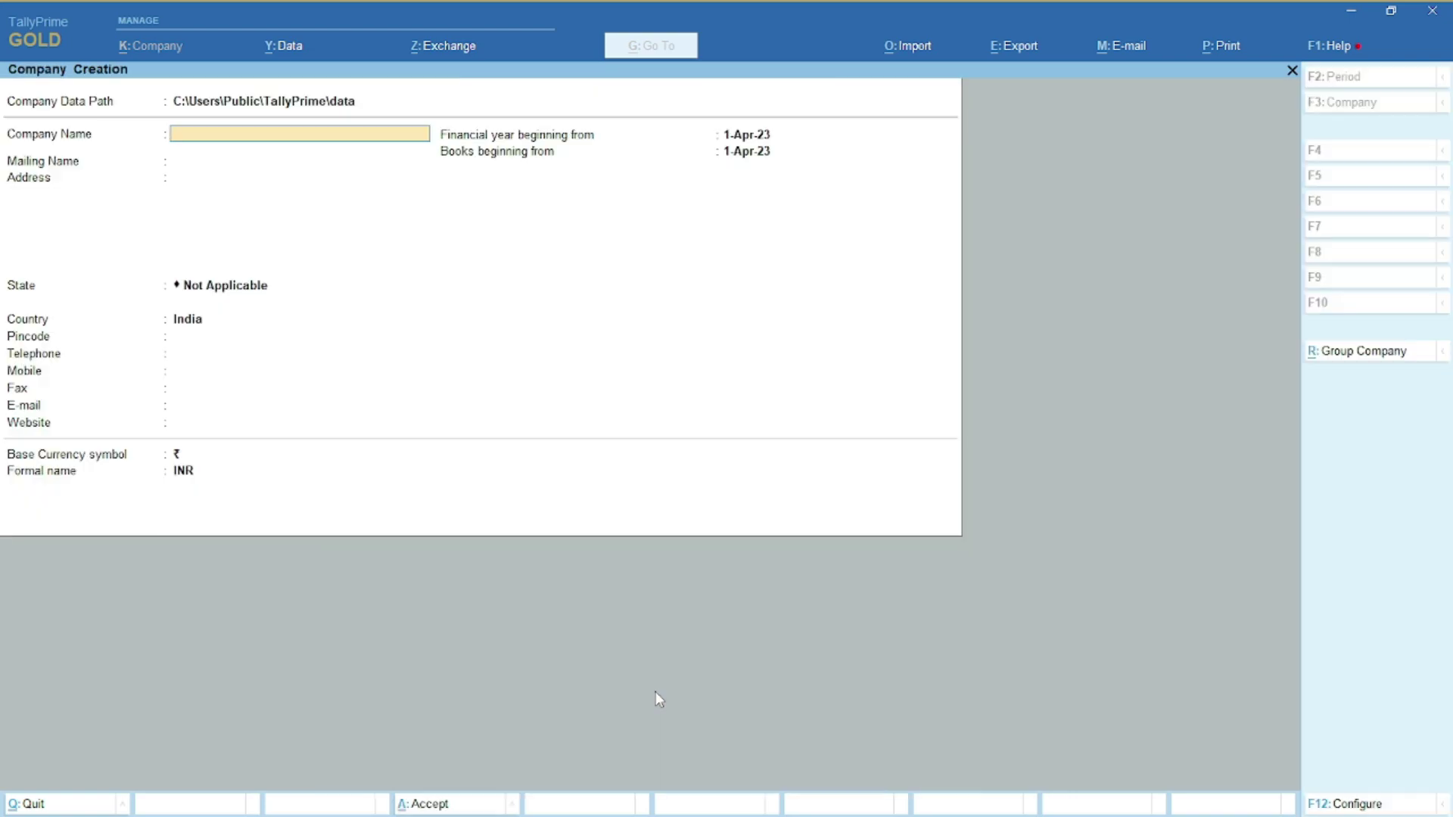
type("A")
key("Return")
key("Return")
key("Return")
key("Return")
key("Return")
key("Return")
key("Return")
key("Return")
key("Return")
key("Return")
key("Return")
key("Return")
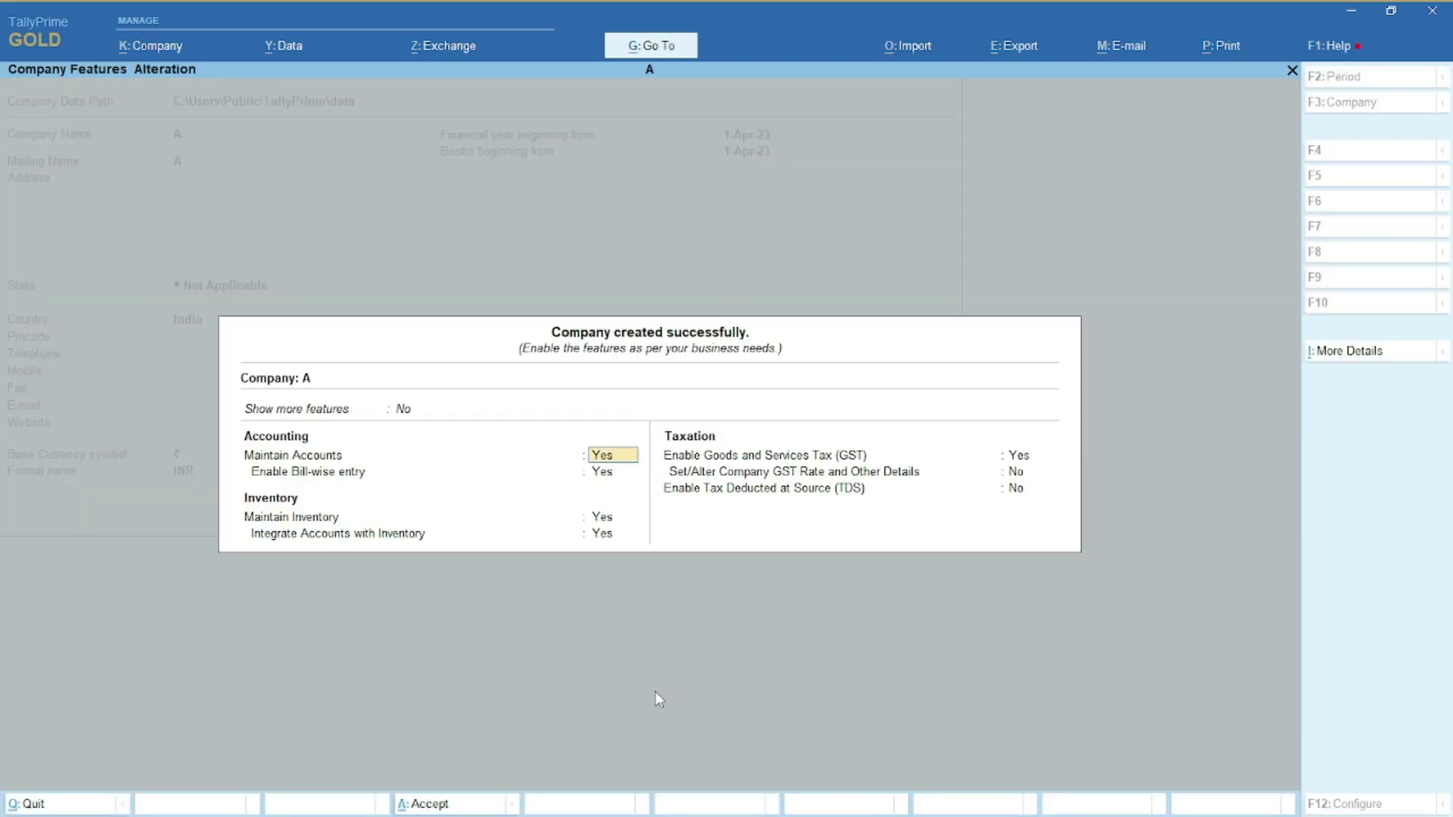
key("Return")
key("Return")
key("Return")
key("Return")
key("Return")
key("Return")
key("Return")
key("Return")
key("Return")
key("Return")
key("Return")
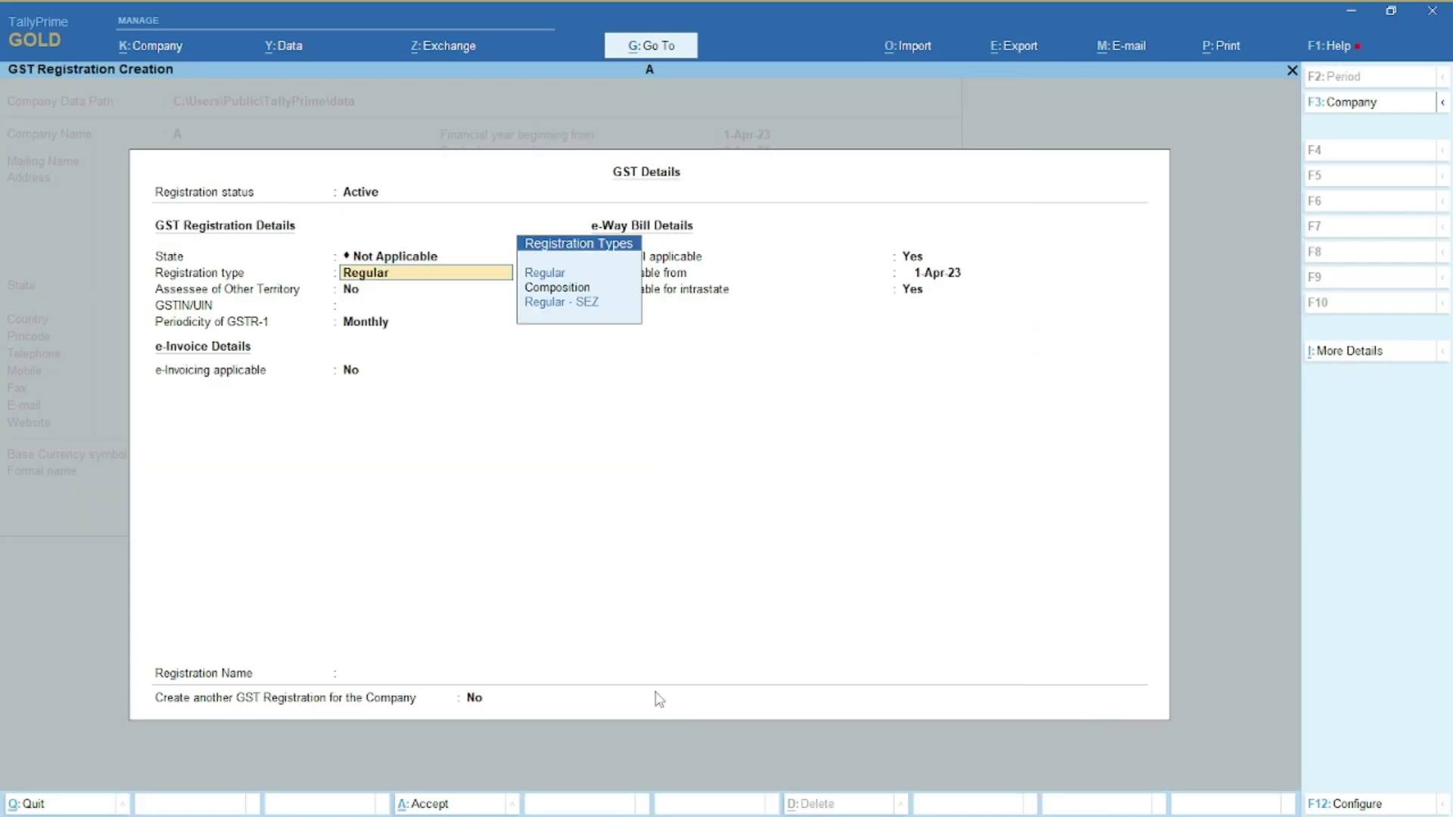
key("Return")
key("Return")
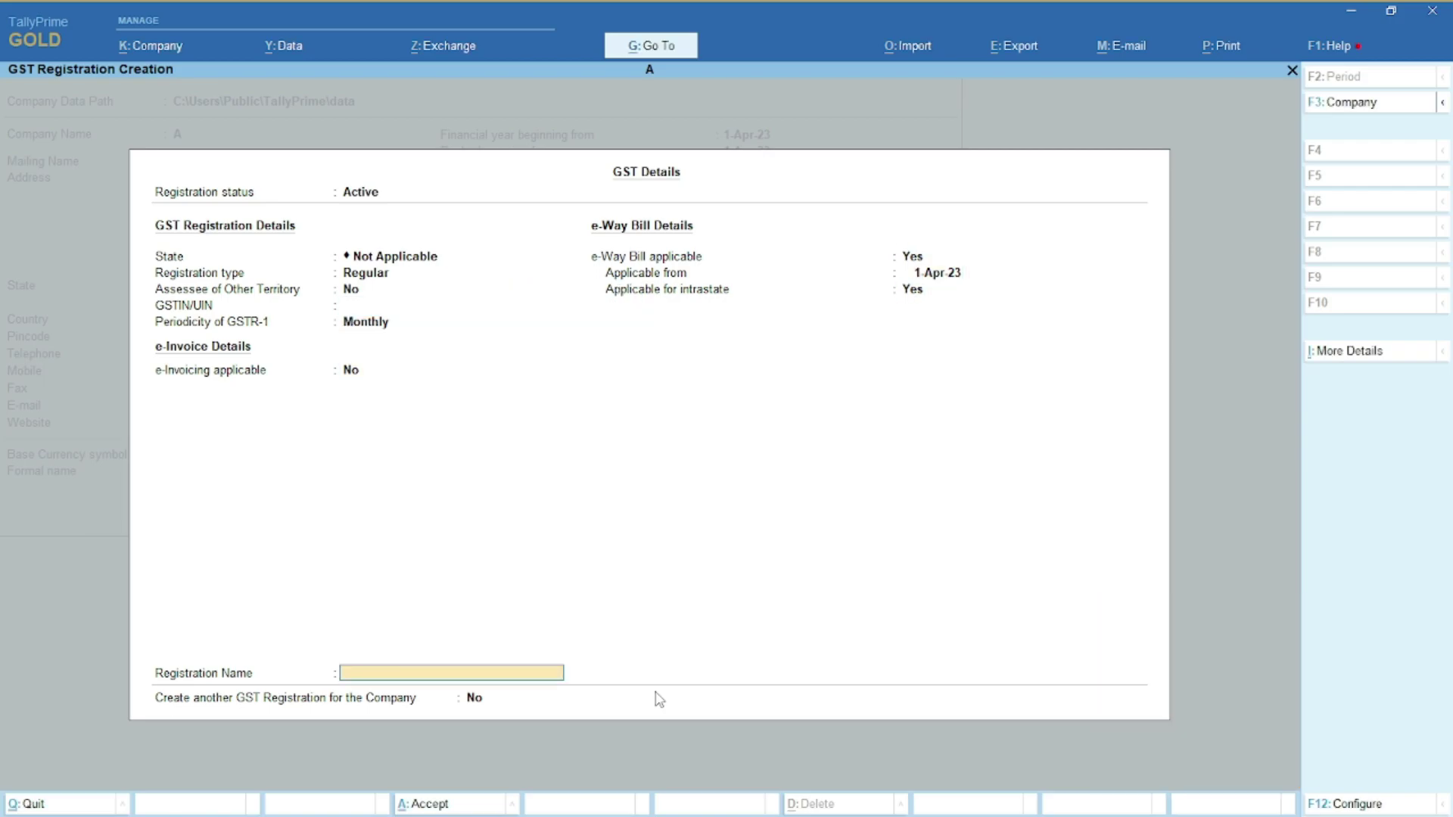
type("A")
key("Return")
key("Return")
key("Return")
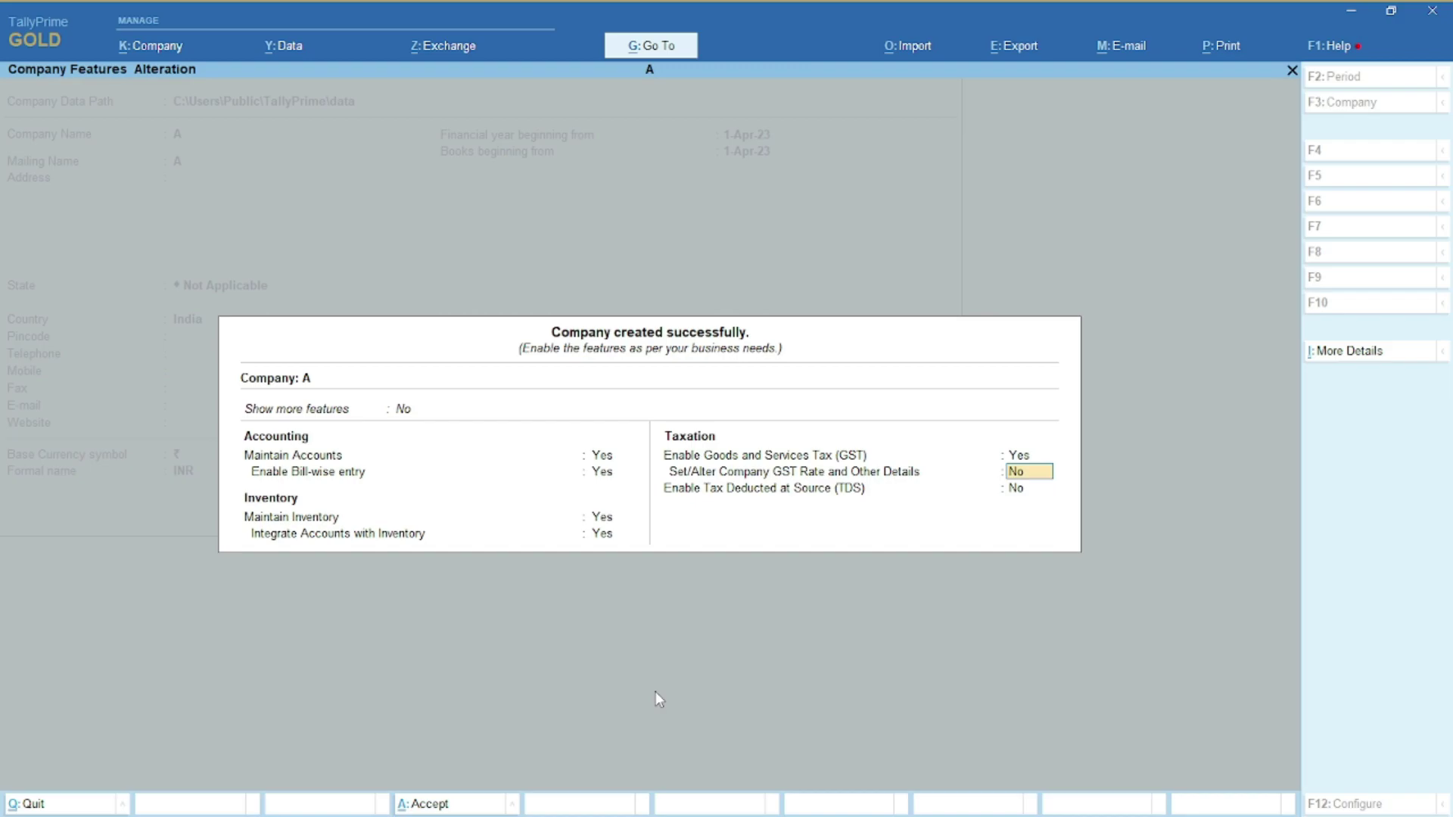
key("Return")
key("Return")
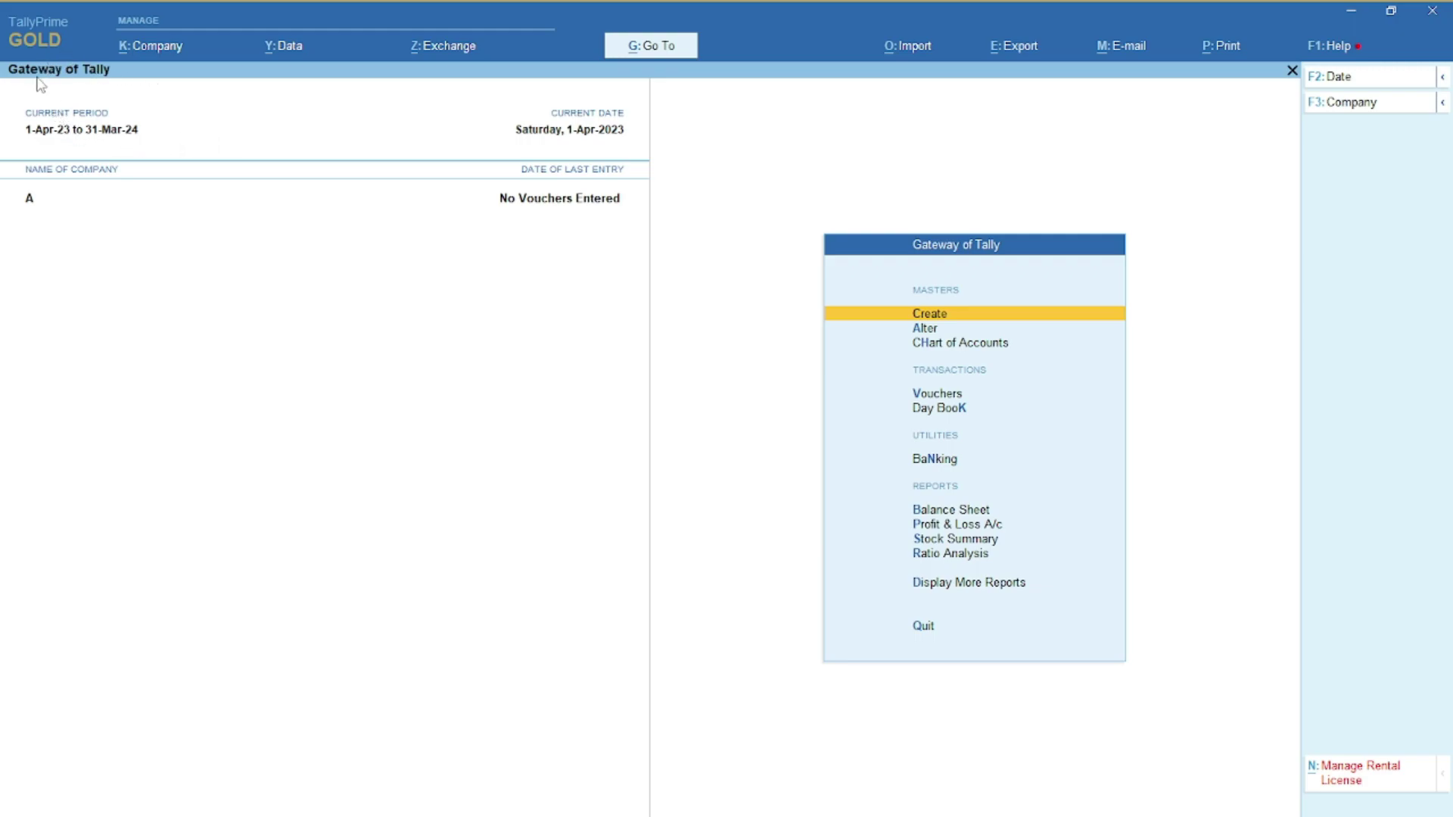
Open Manage License from the GOLD logo to view the Promo Rental license details
left_click(31, 40)
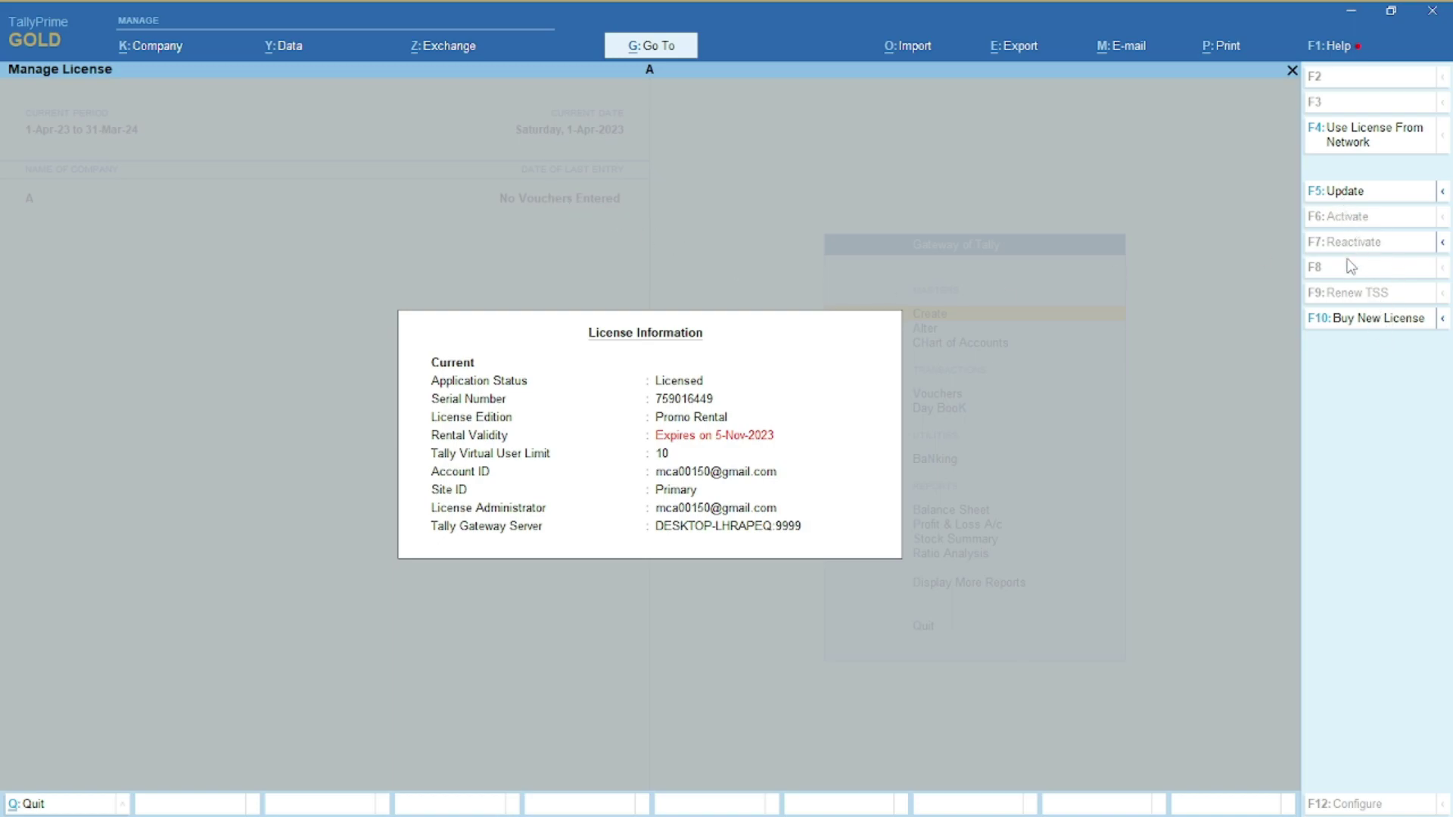
Check the list of licenses available on the network, then open the Buy New License page
left_click(1362, 142)
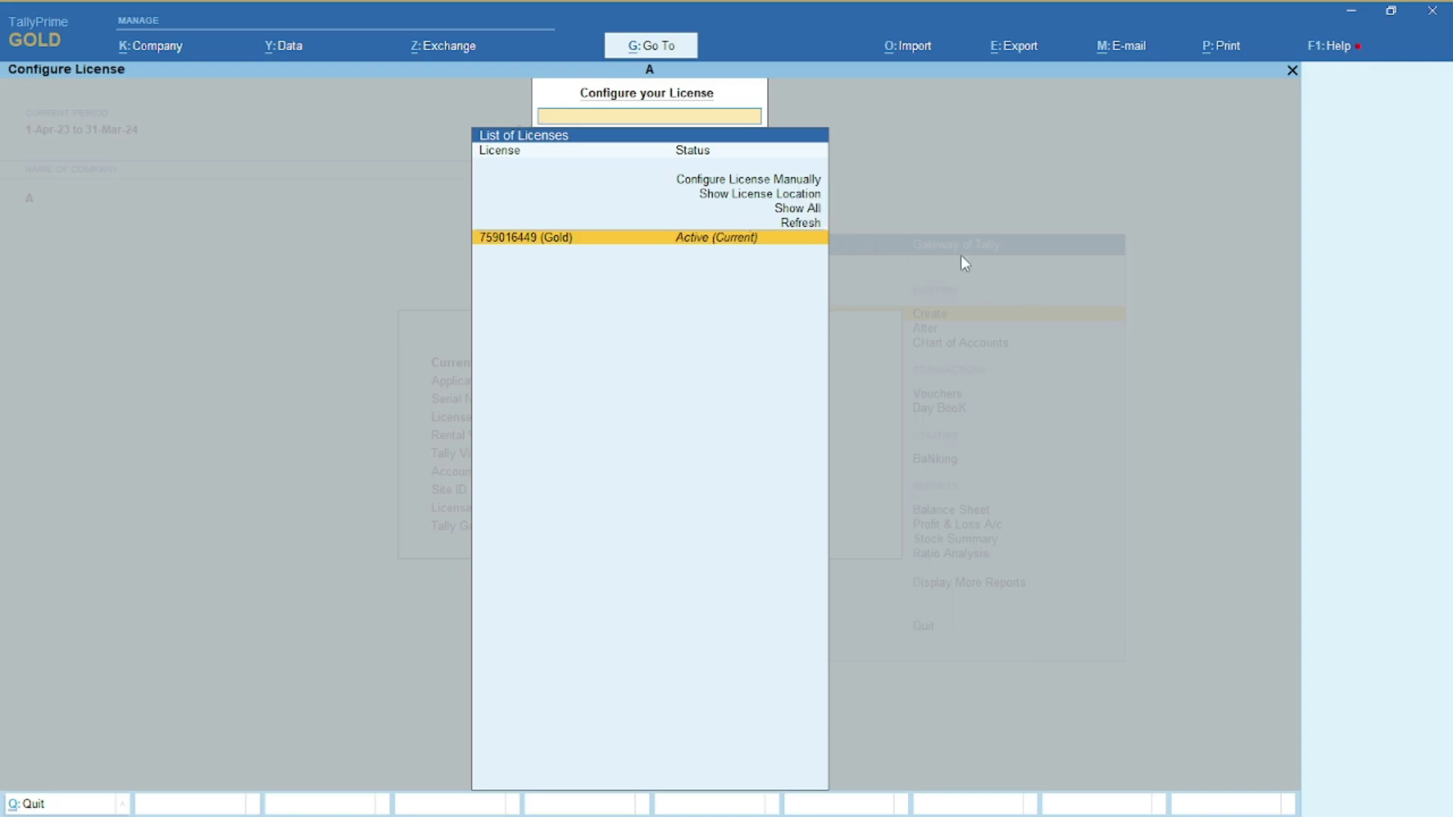
key("Escape")
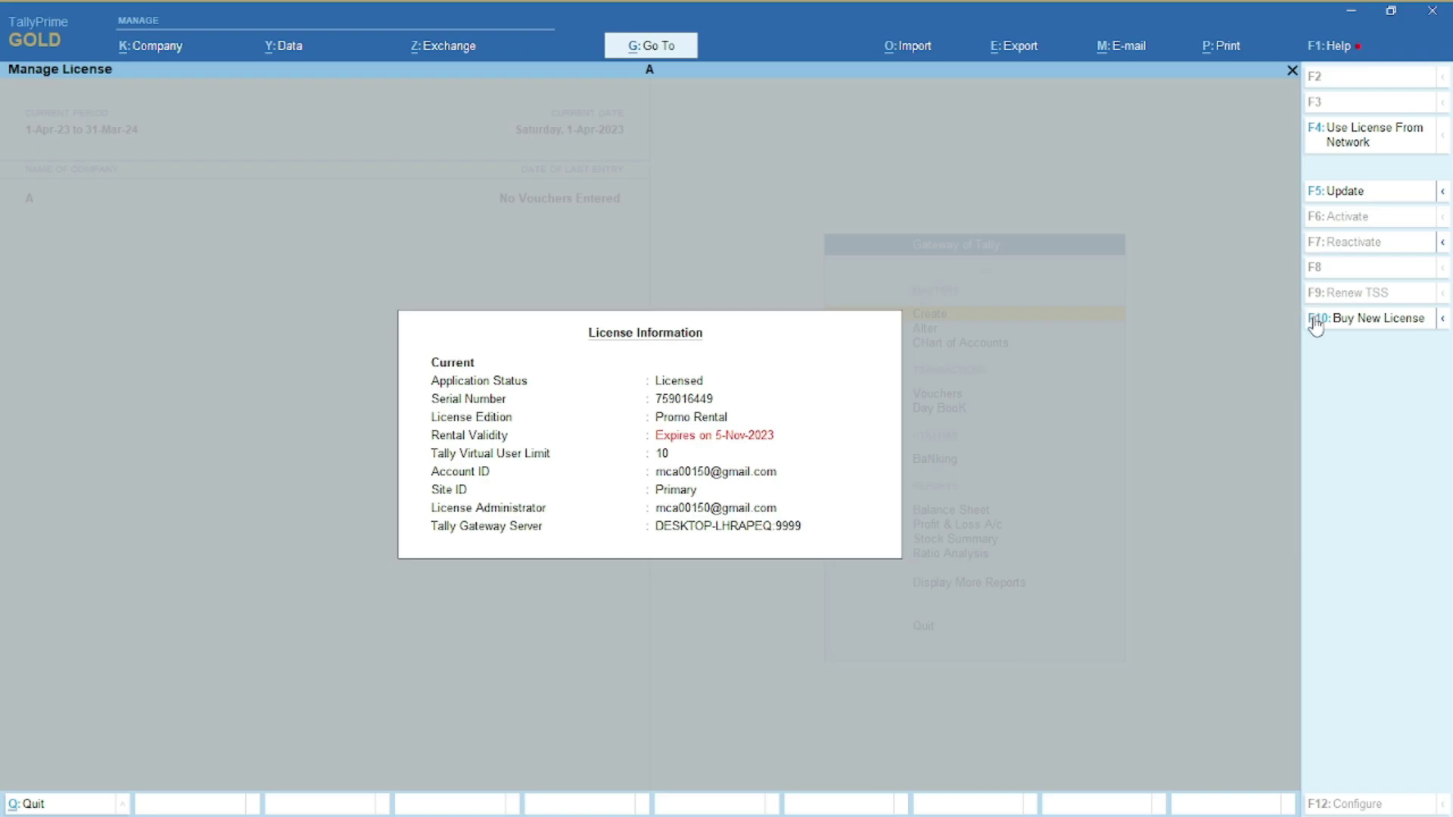
left_click(1330, 319)
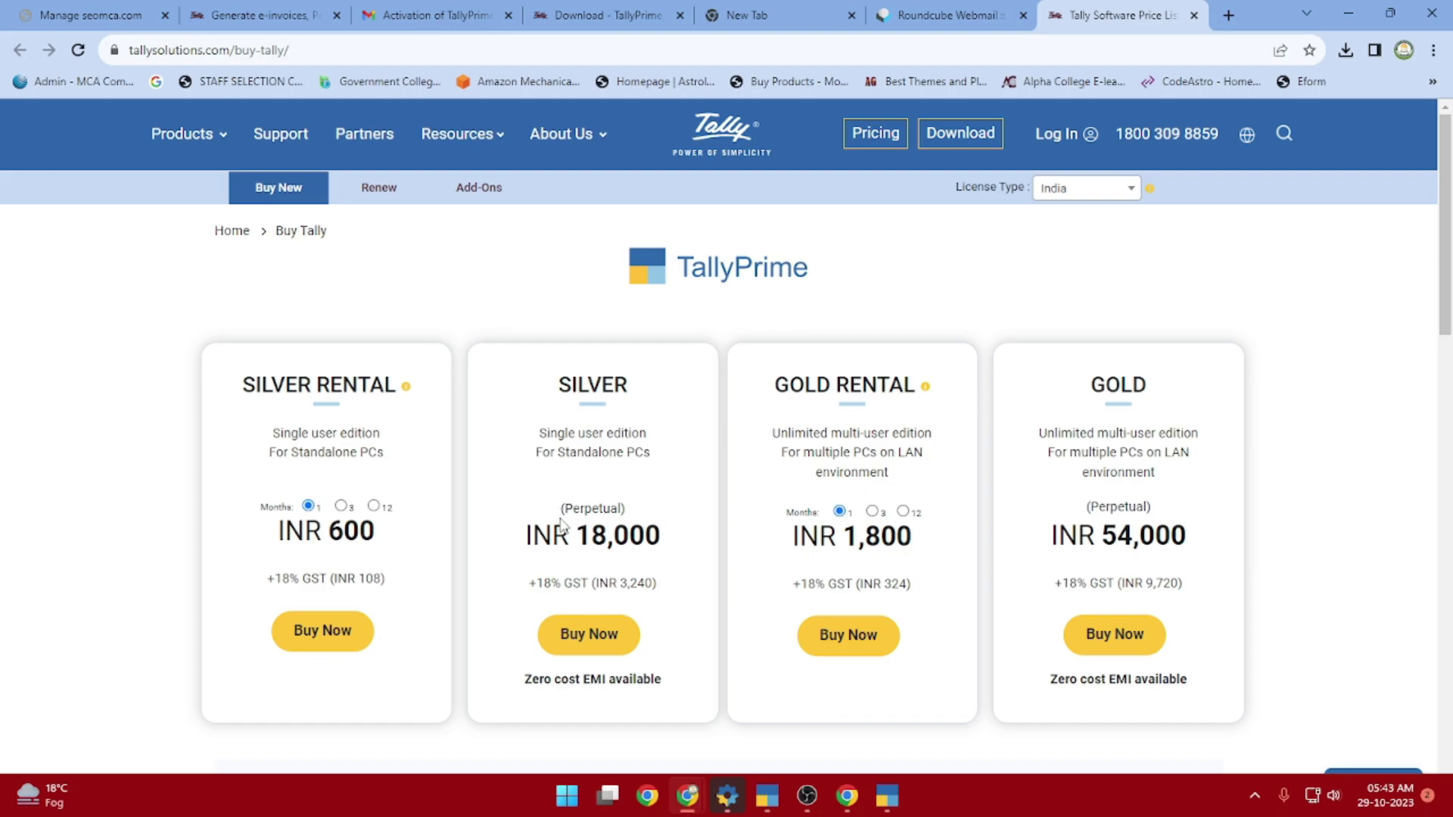
Review the TallyPrime plan prices, from Silver Rental INR 600 to Gold INR 54,000, then return to the Gmail activation email
scroll(453, 560, "down", 1)
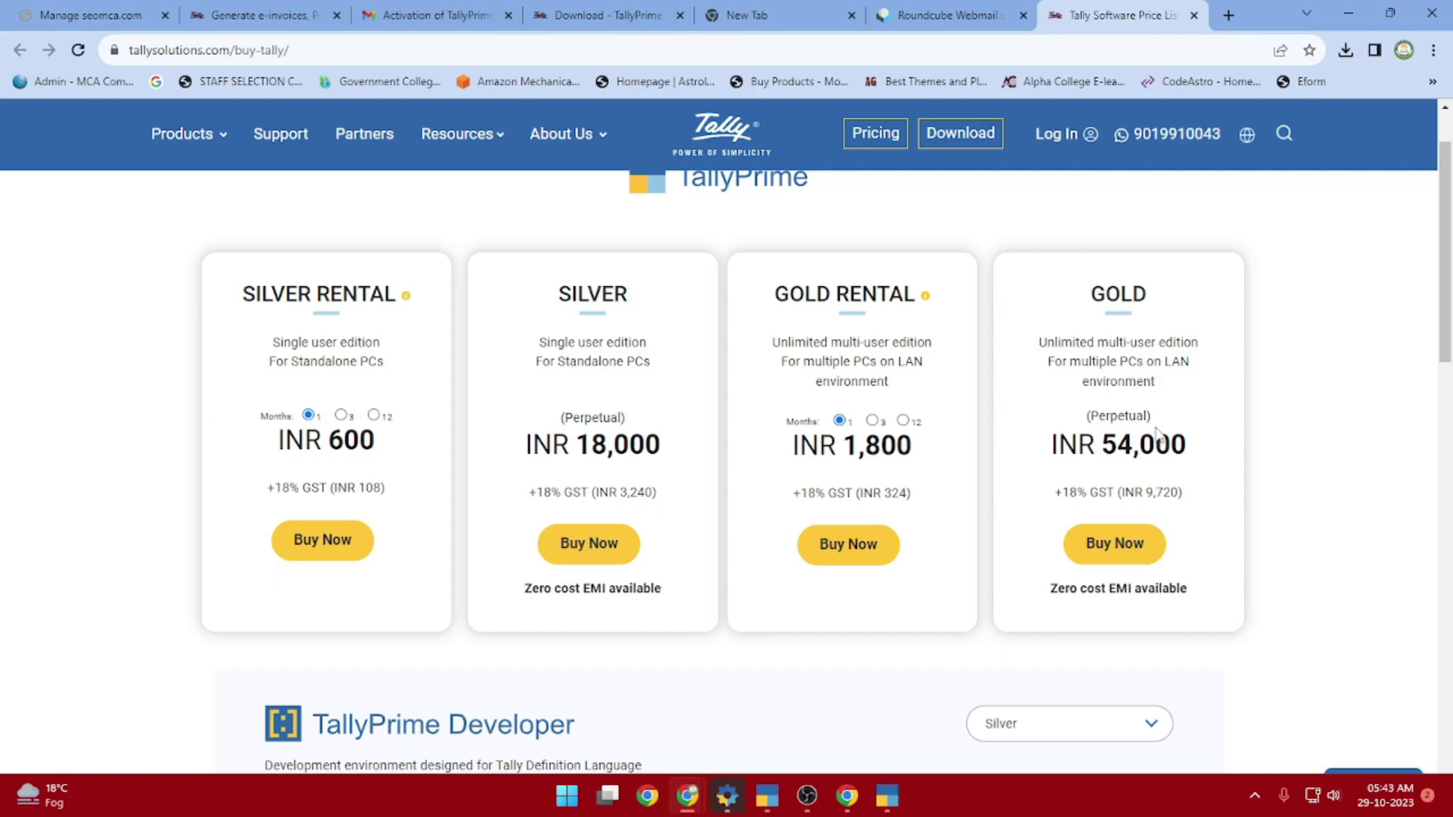
scroll(1119, 543, "down", 2)
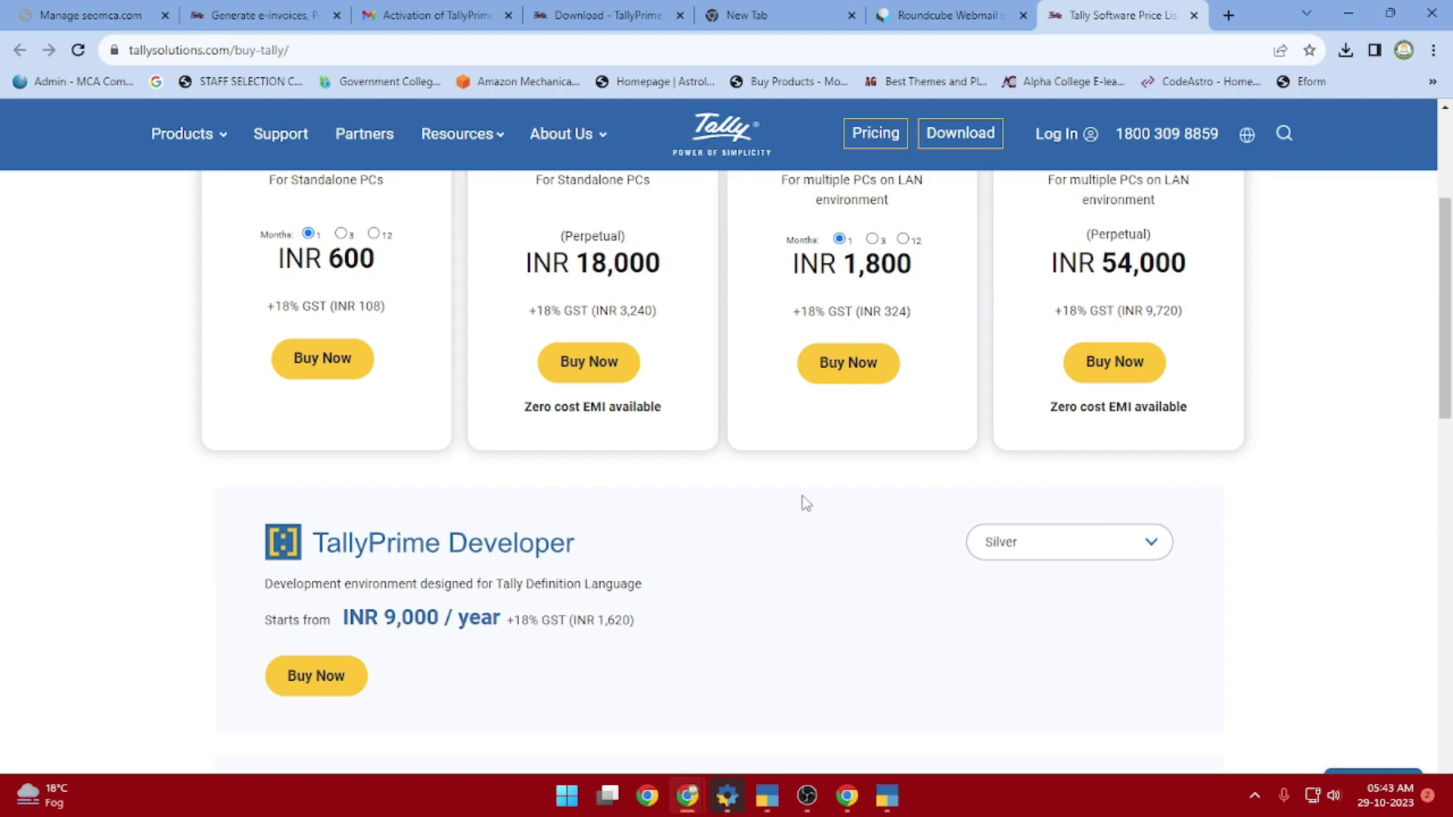
scroll(832, 529, "up", 2)
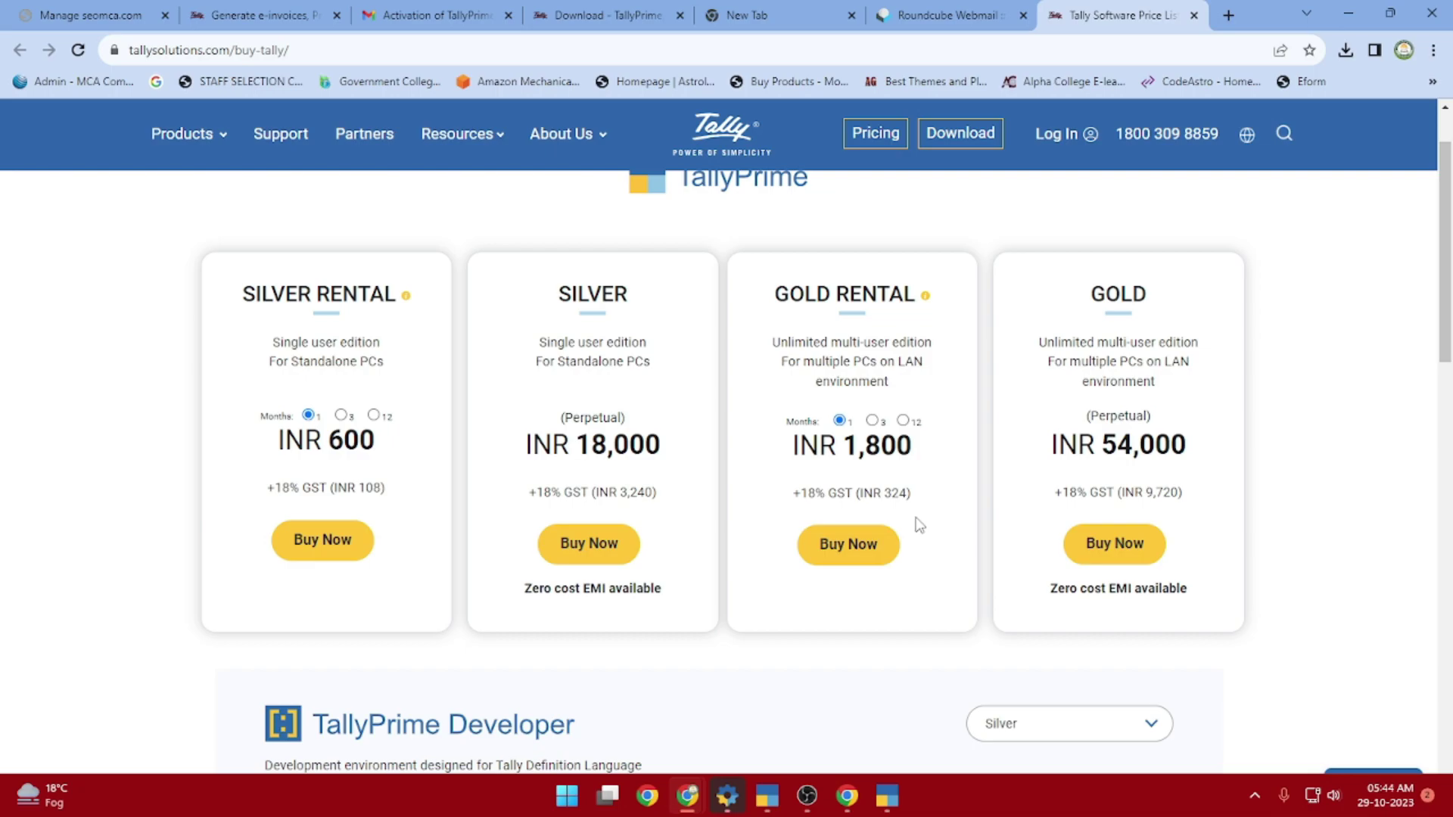
left_click(454, 22)
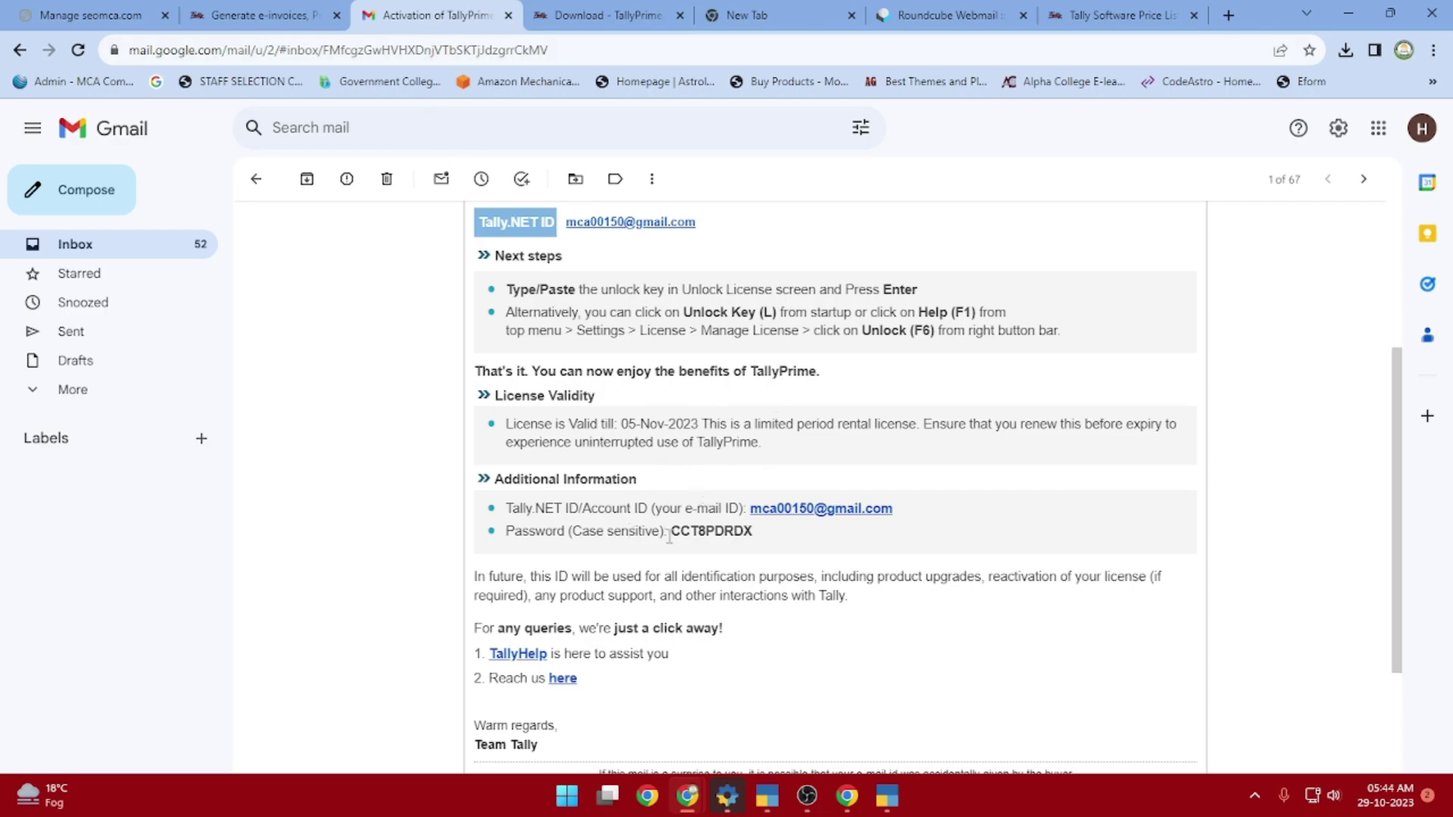
Select the Tally.NET account e-mail address under Additional Information and bring up its copy menu
scroll(588, 636, "down", 2)
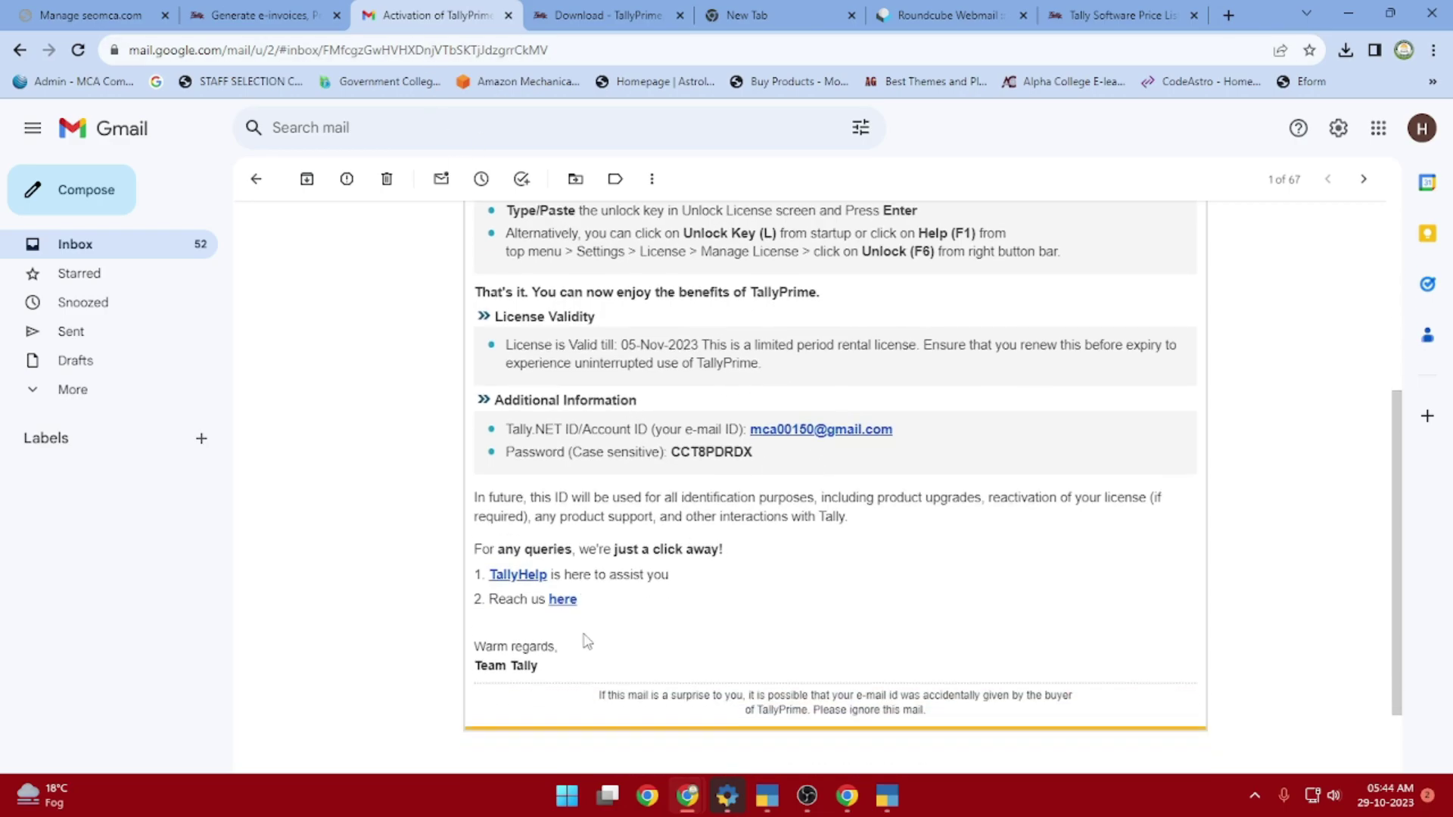
scroll(746, 583, "up", 2)
left_click_drag(894, 509, 754, 504)
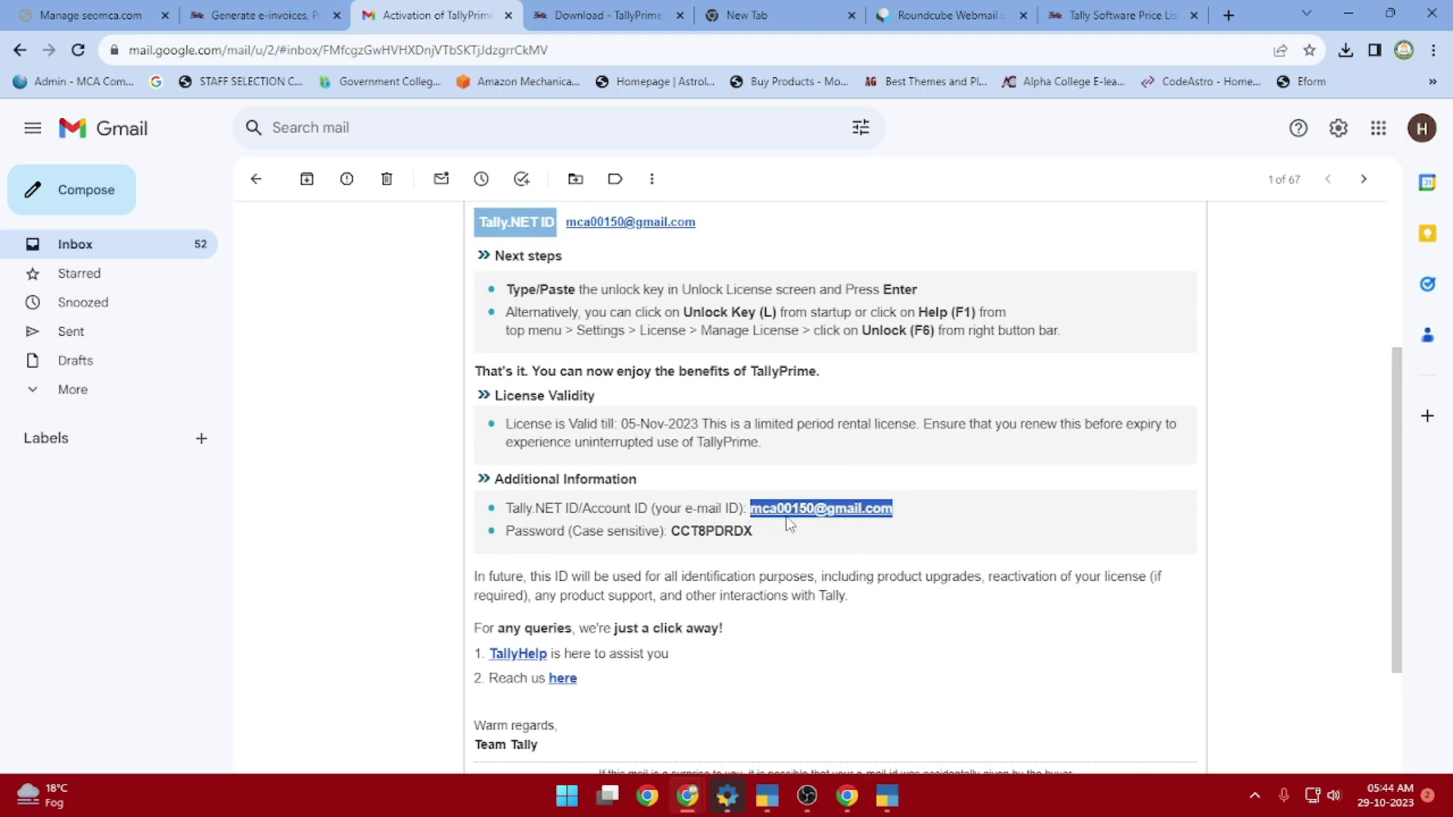
right_click(813, 508)
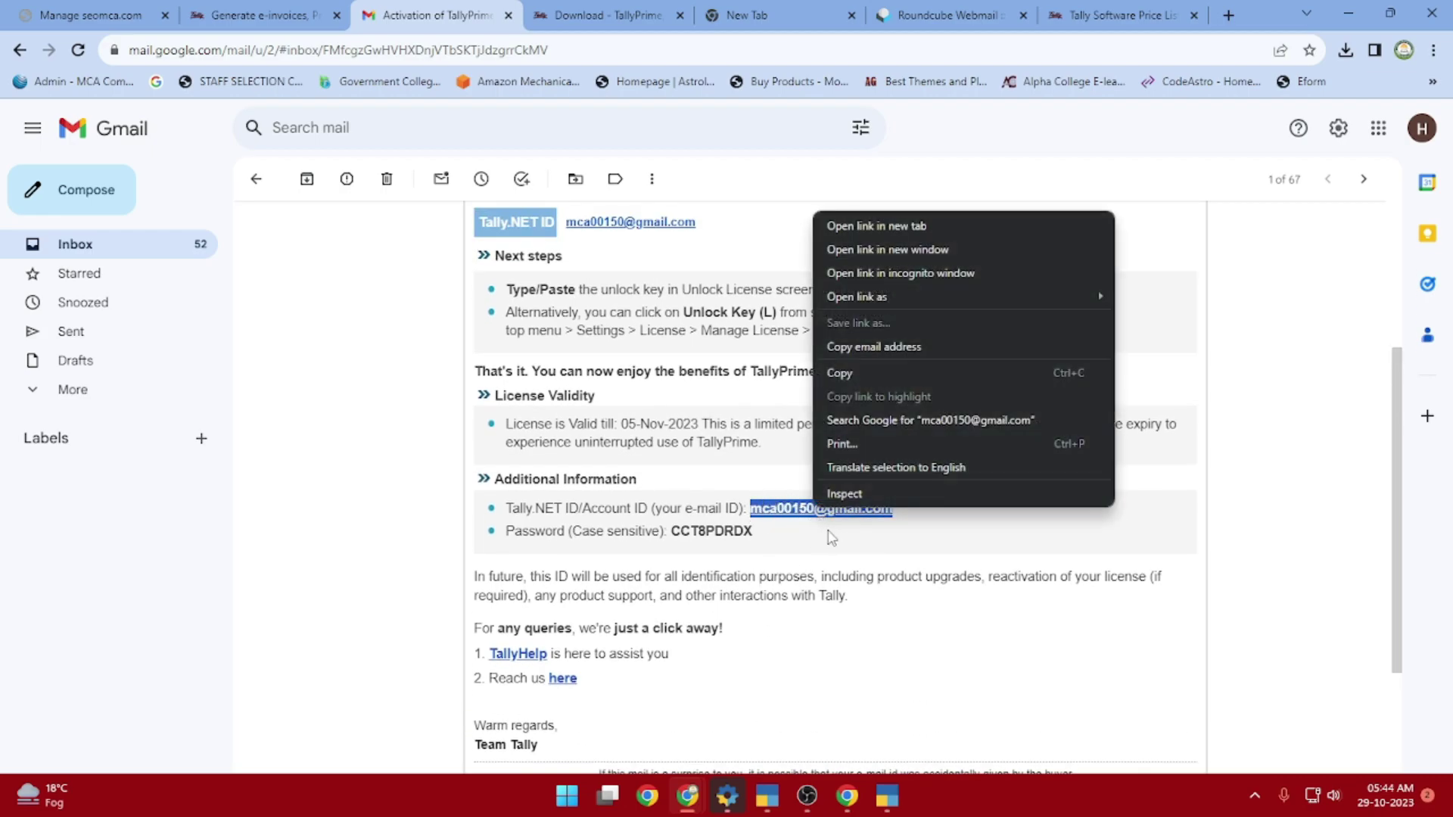
Copy the account e-mail and paste it into the Tally.NET ID field of the Tally.NET login form
left_click(856, 384)
left_click(264, 16)
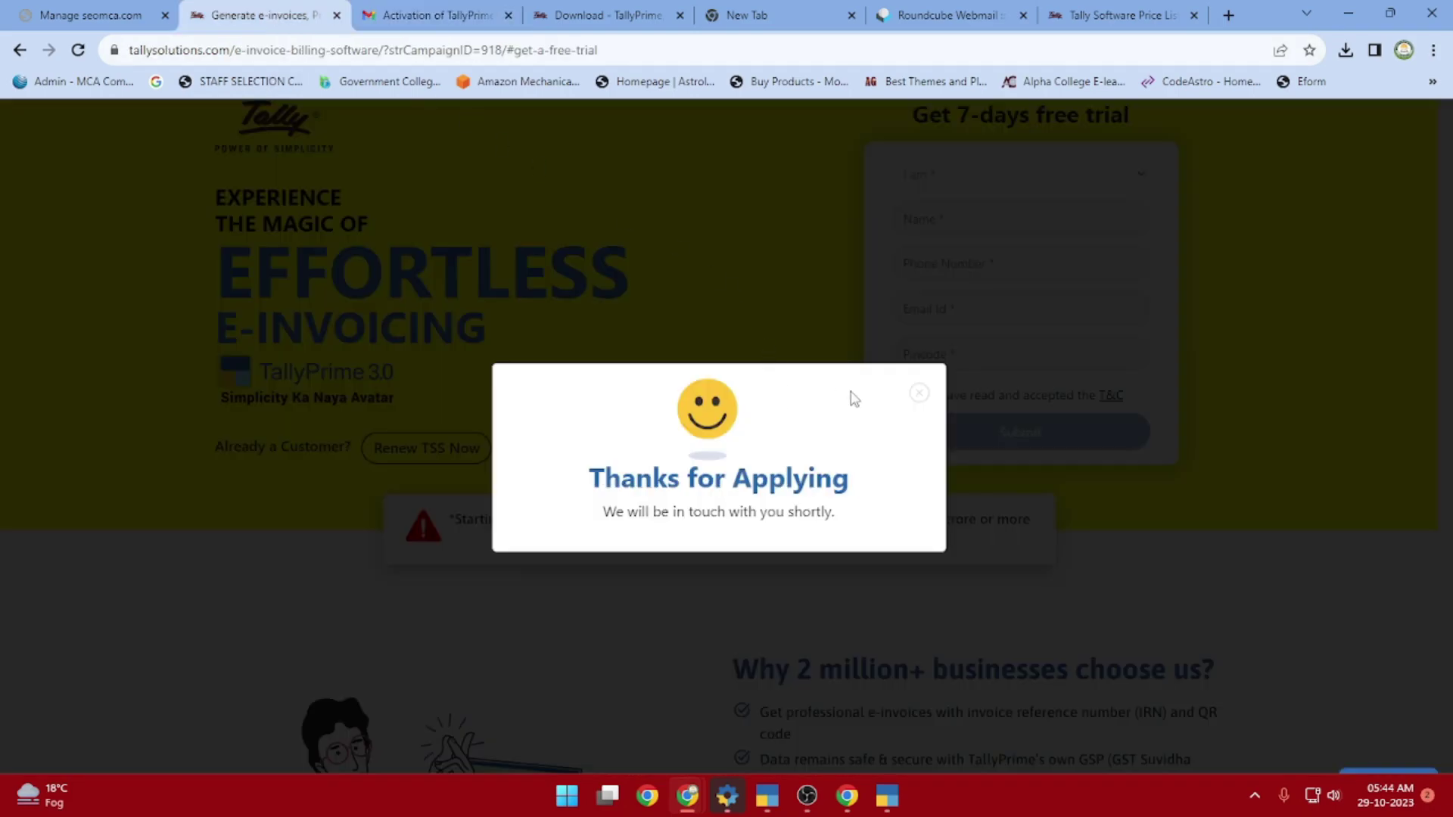
left_click(236, 123)
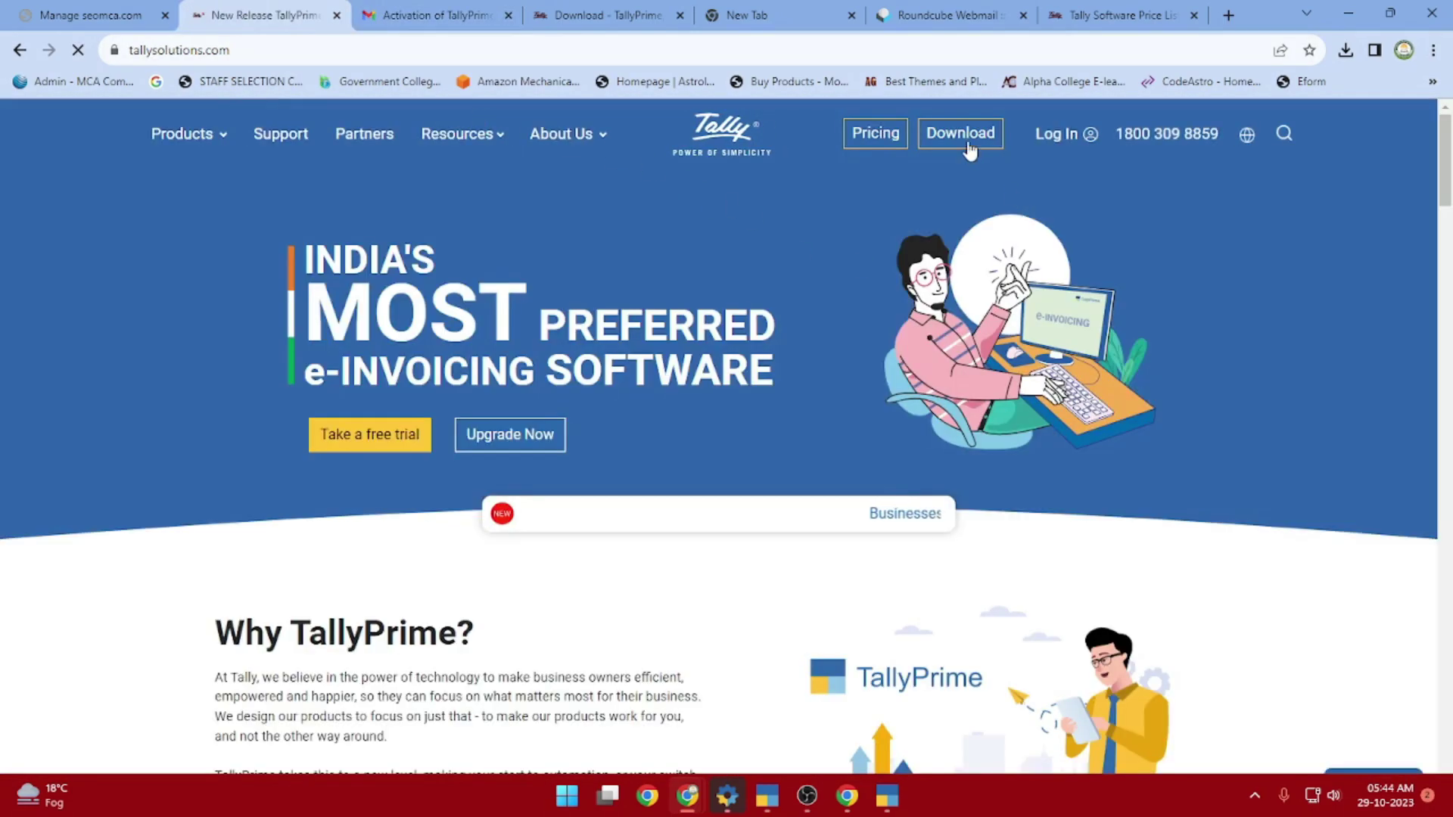
left_click(1056, 133)
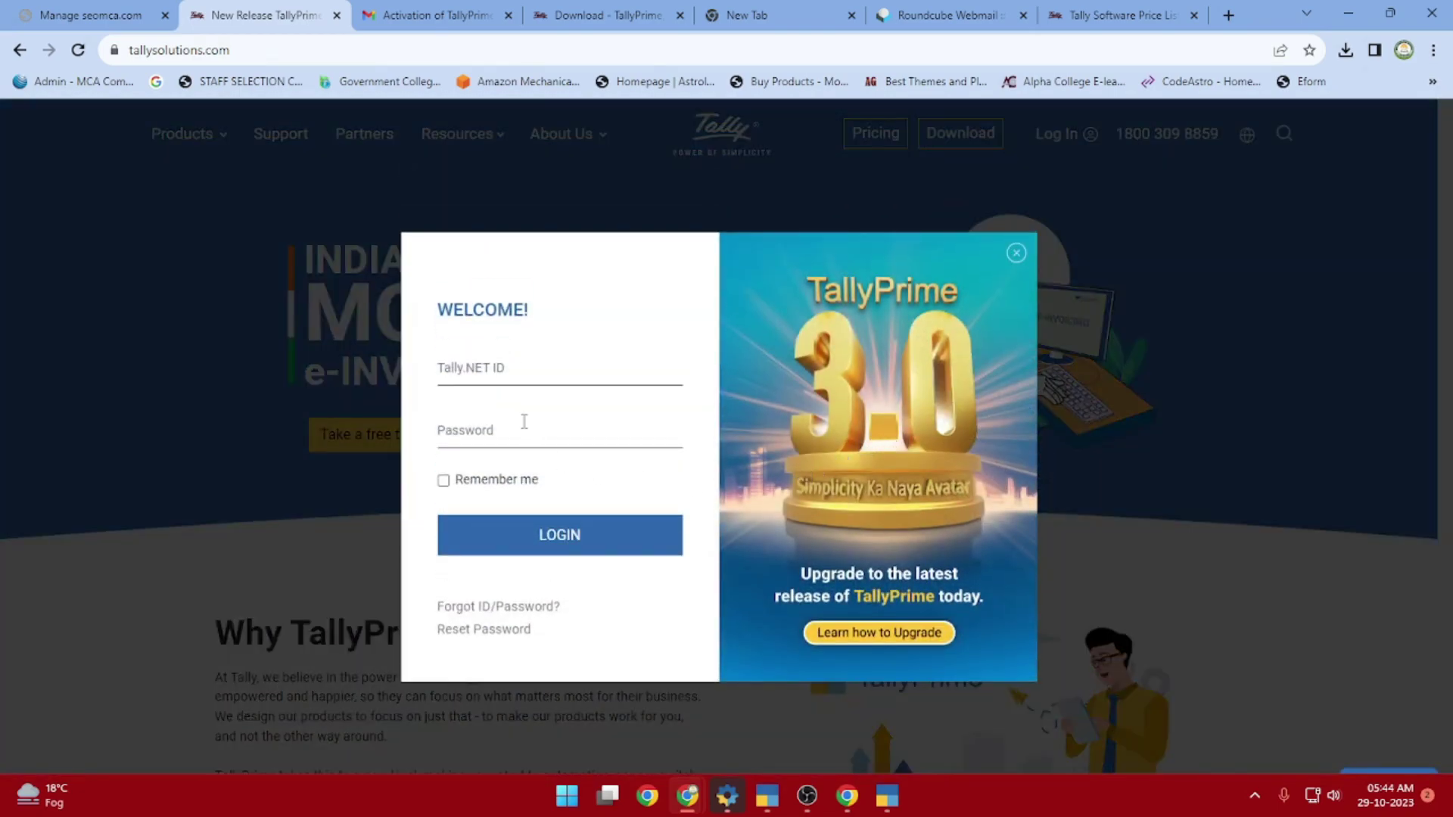
left_click(486, 381)
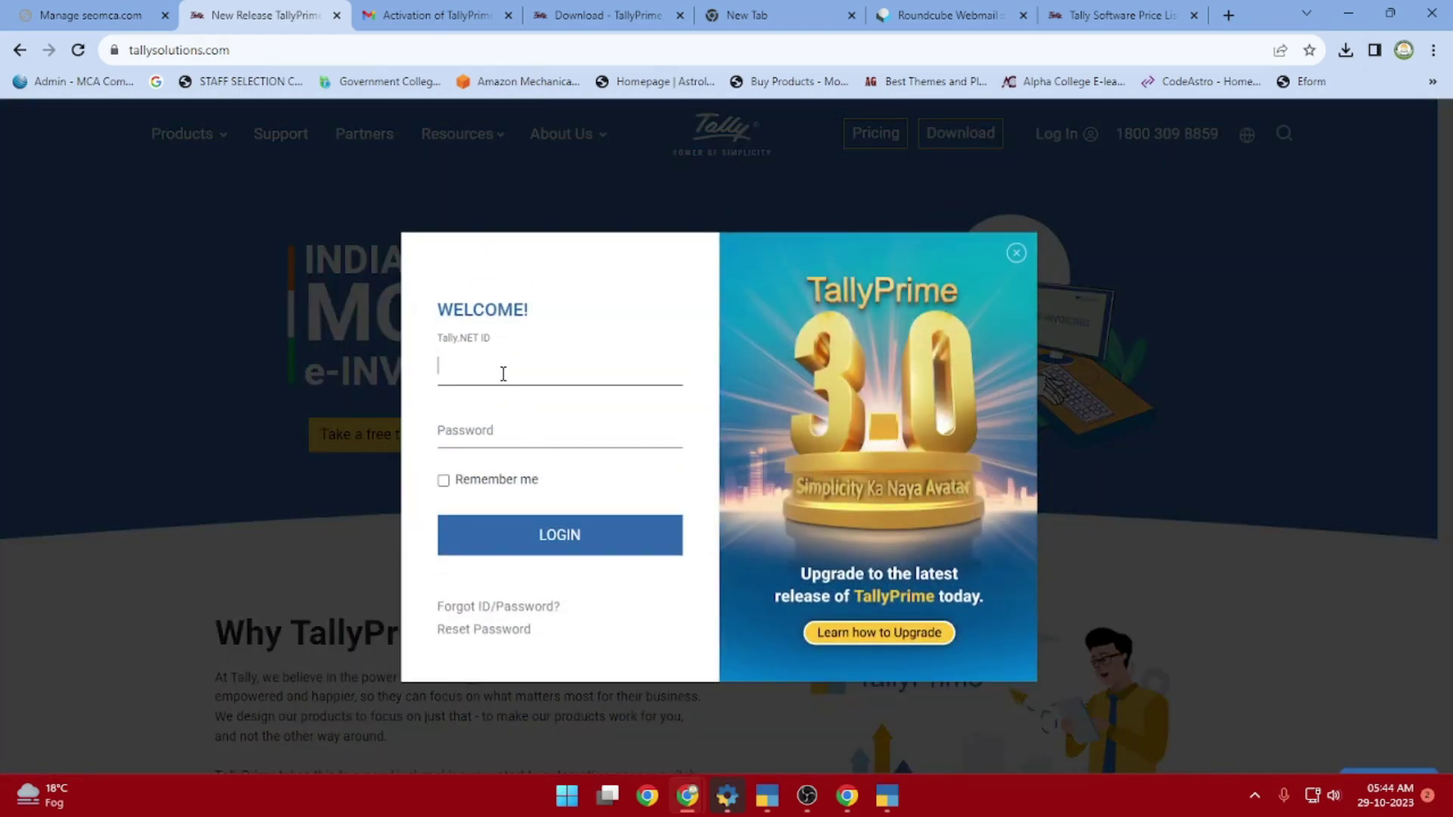
key("ctrl+v")
Copy the account password from the activation email, paste it into the login form, and tick Remember me
left_click(527, 426)
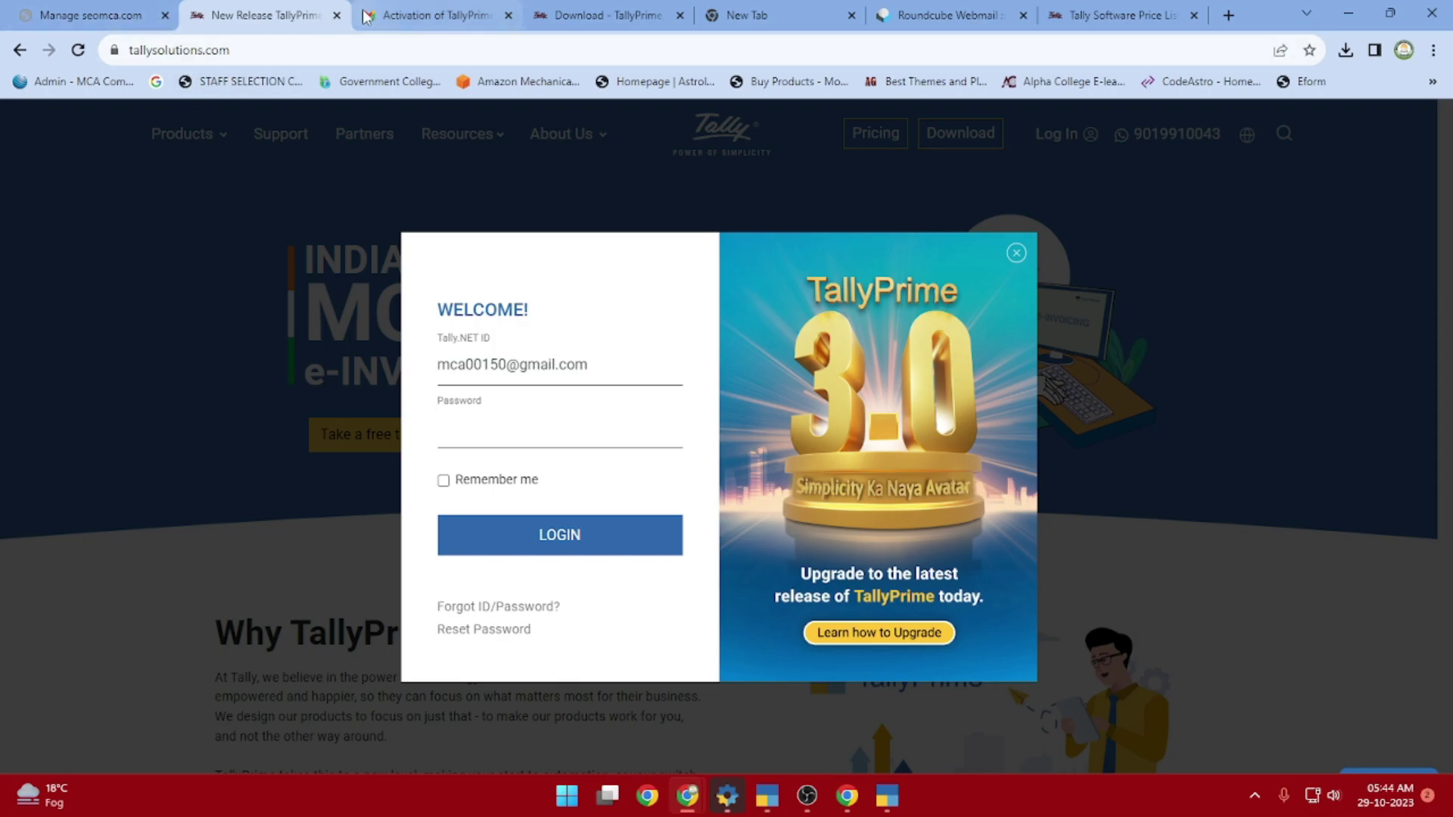
left_click(405, 15)
left_click_drag(762, 535, 682, 534)
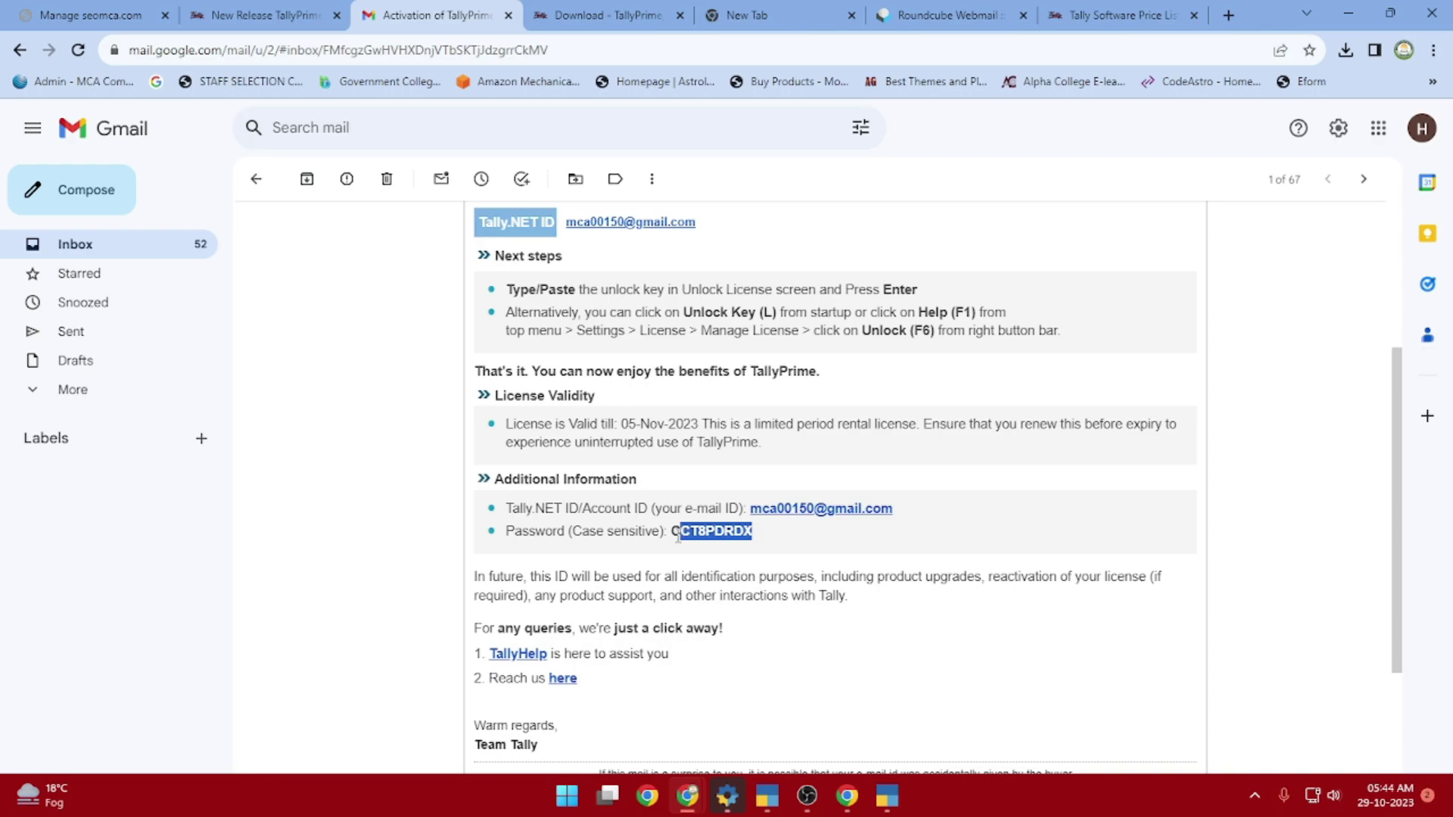
right_click(688, 537)
left_click(713, 550)
left_click(595, 19)
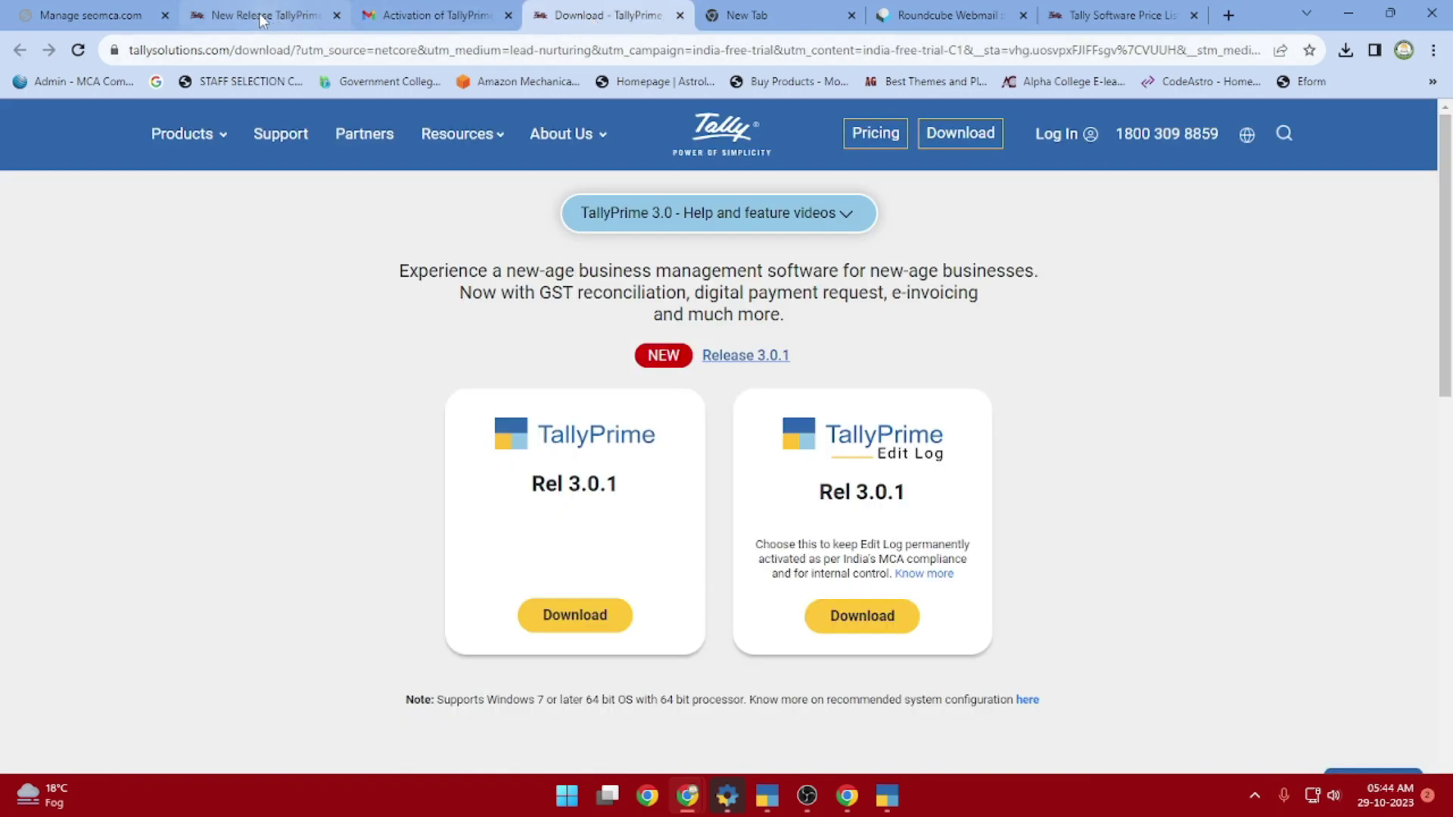
left_click(265, 15)
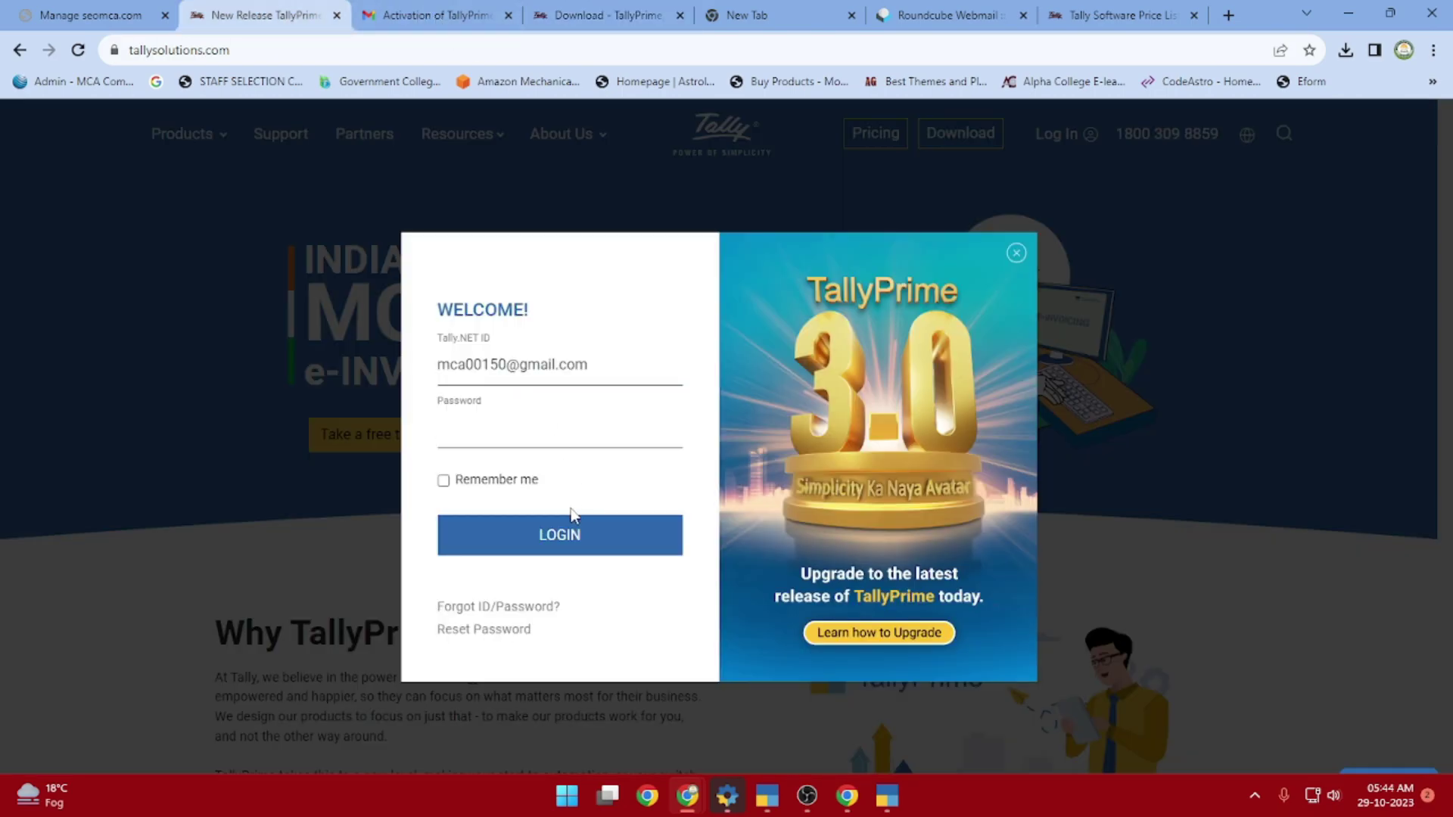
key("ctrl+v")
left_click(442, 482)
Log in to the Tally.NET account and dismiss the save-password and companies-offline messages
left_click(523, 539)
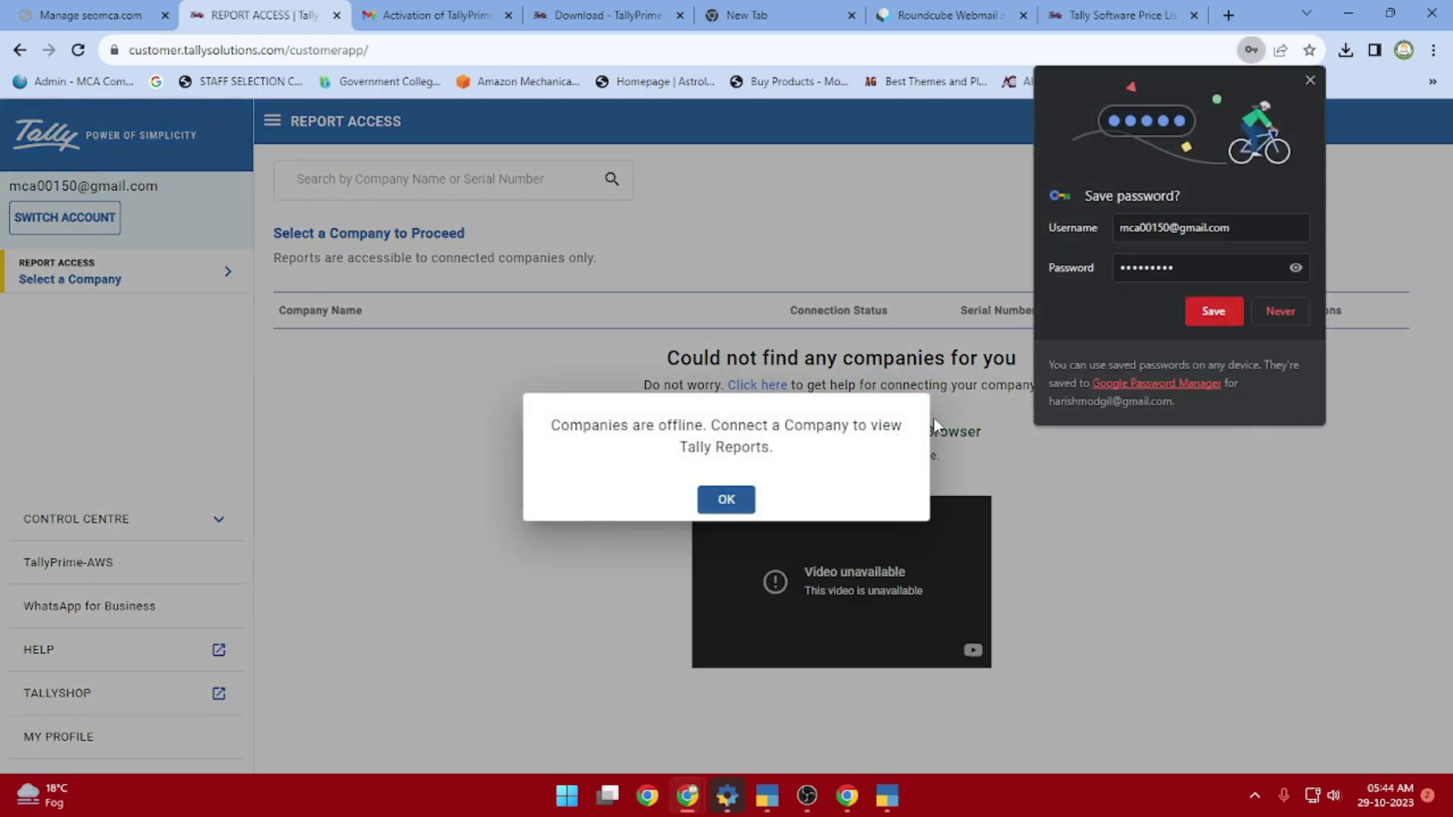
left_click(1216, 314)
left_click(729, 505)
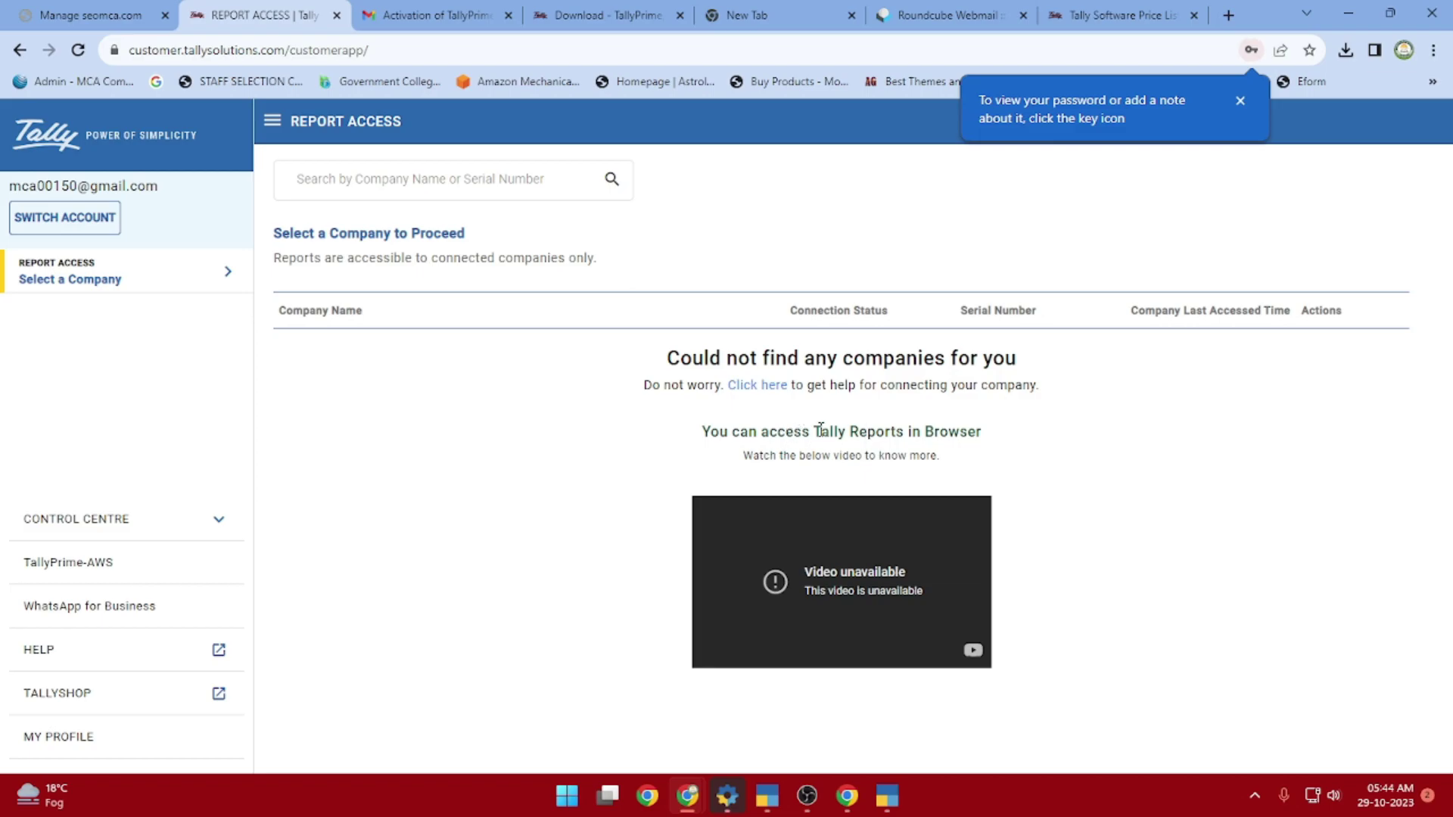
left_click(82, 286)
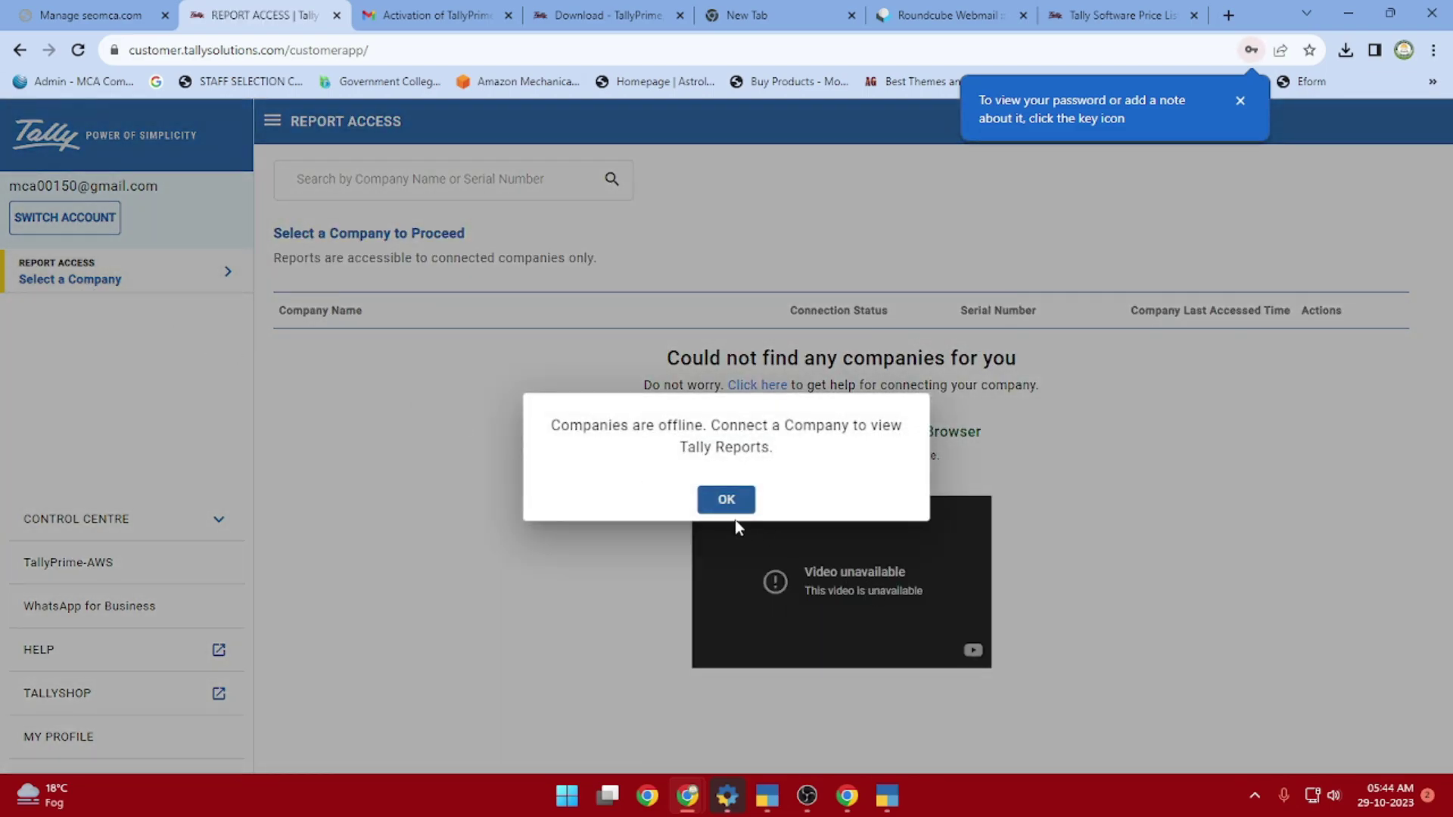
left_click(726, 500)
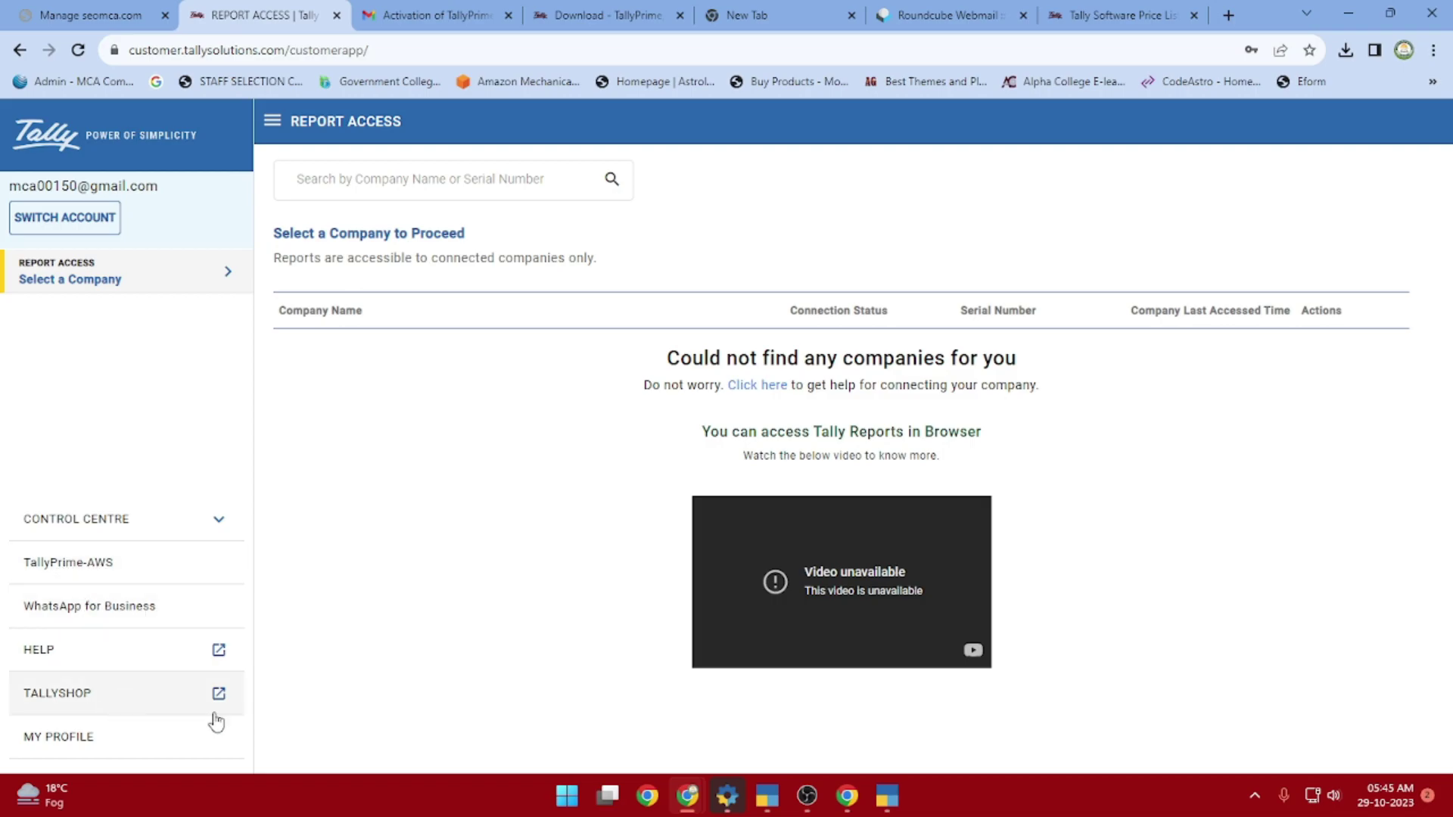
Browse WhatsApp for Business, Account Management and User Management, then open Tally HELP in a new tab
left_click(89, 605)
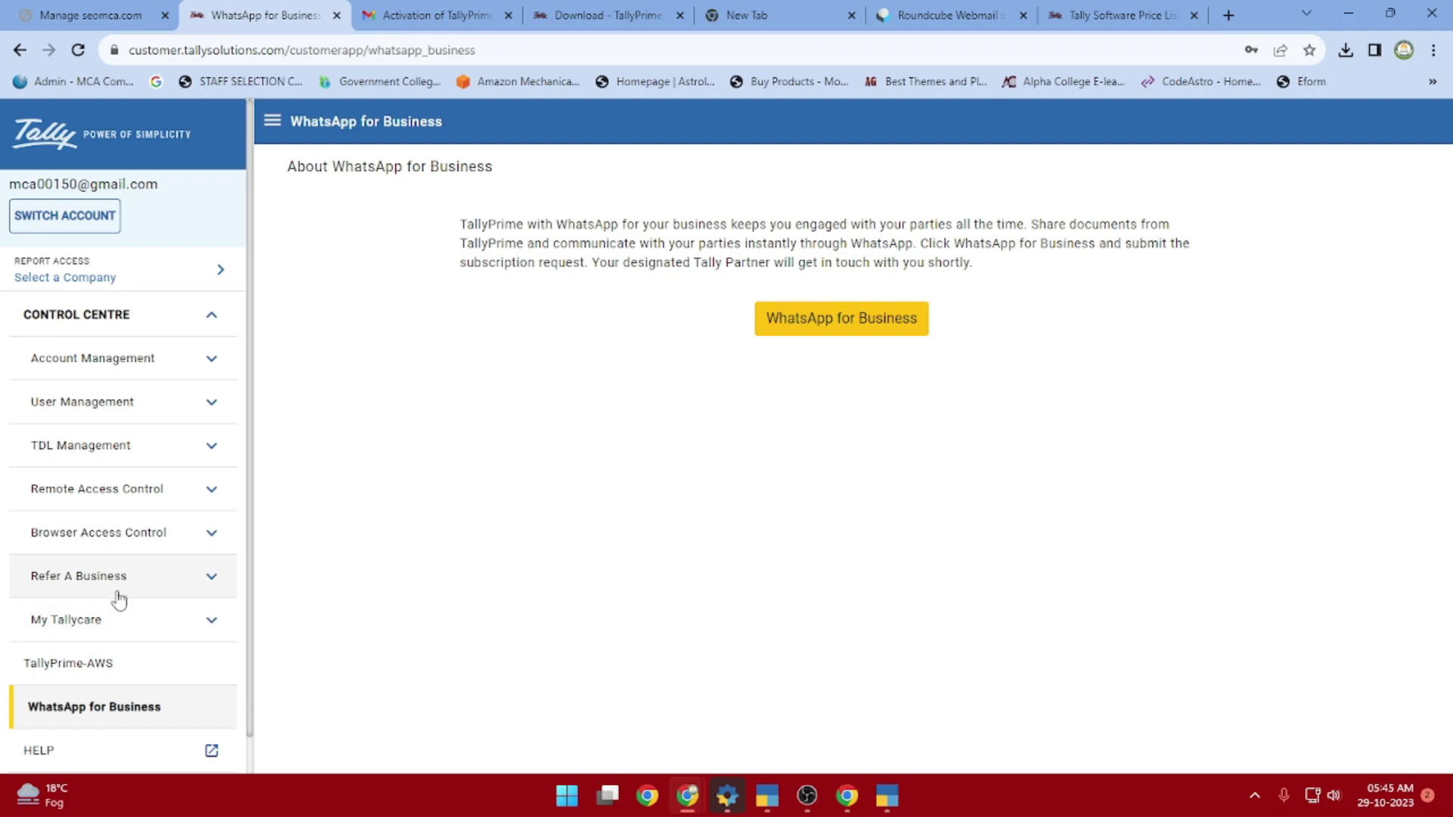
left_click(79, 363)
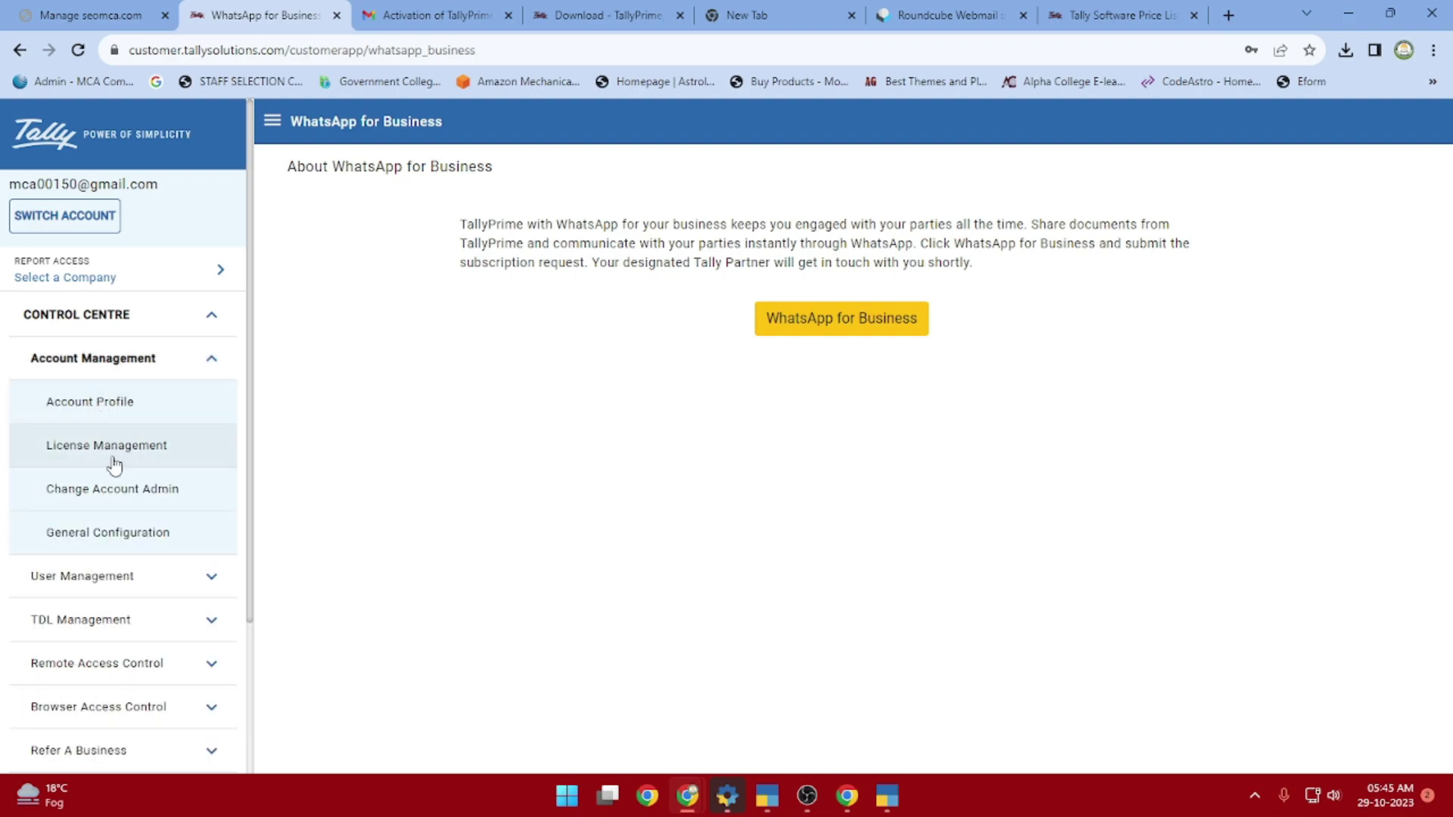
left_click(136, 587)
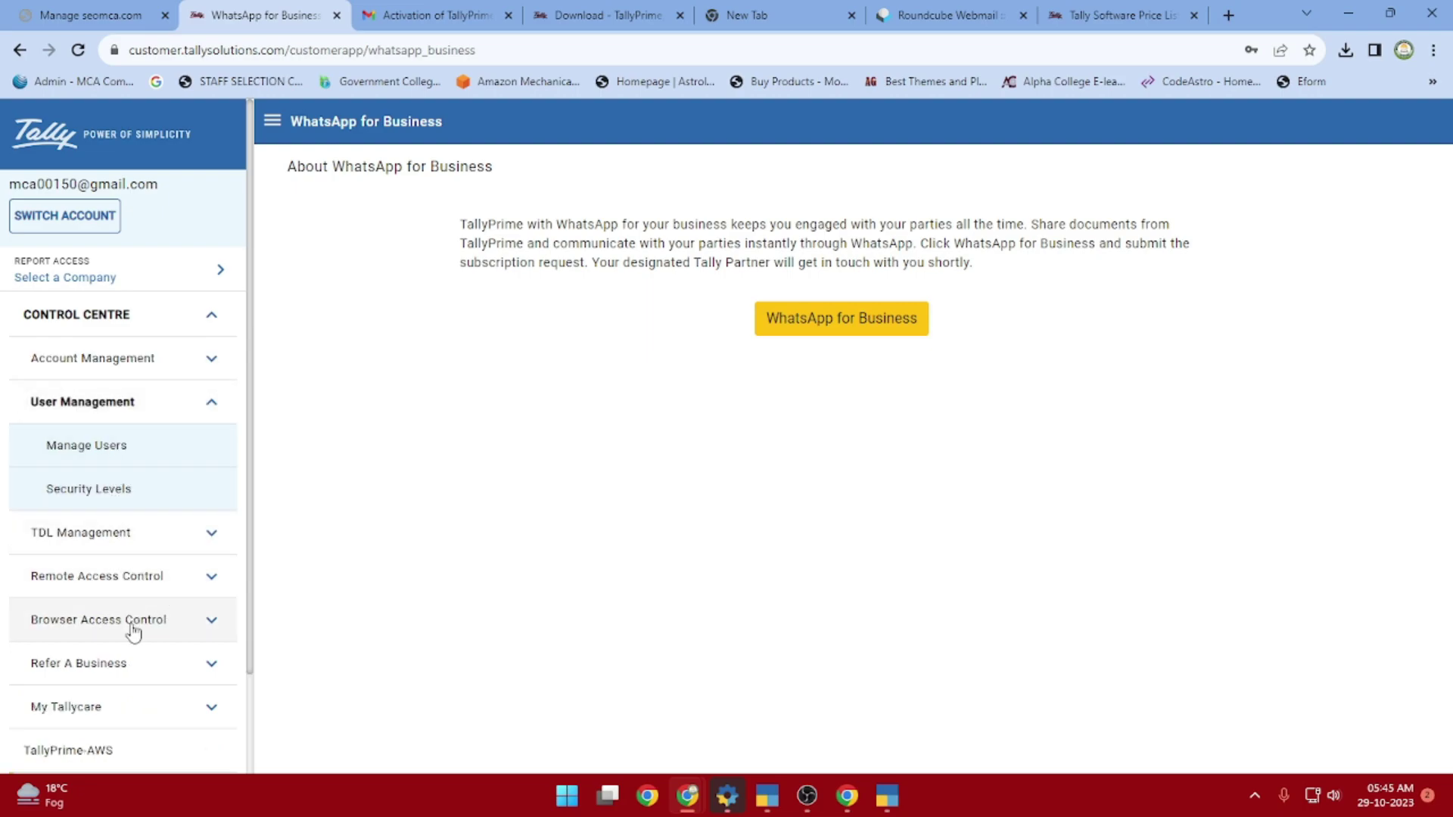
scroll(132, 628, "down", 2)
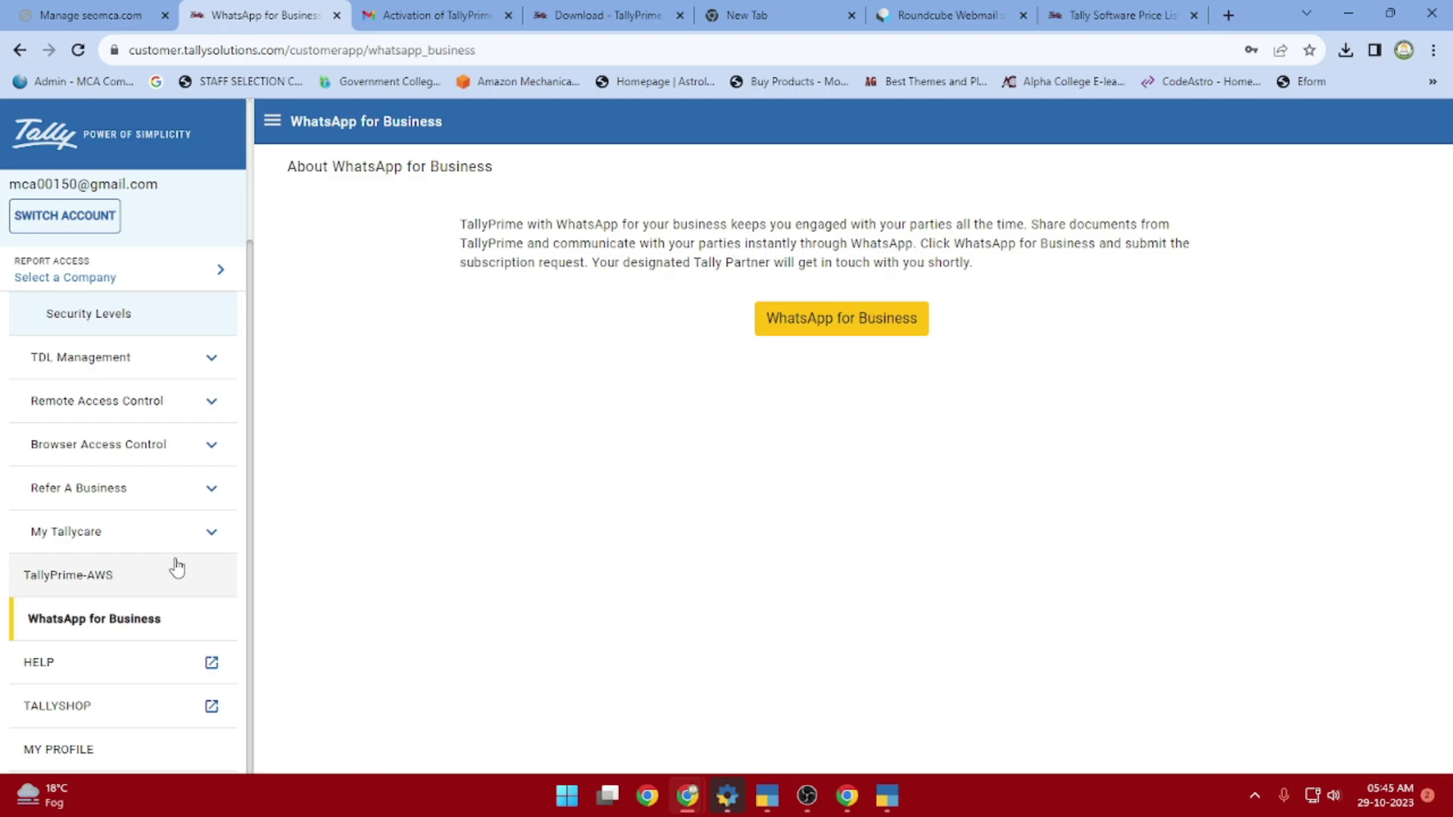
left_click(83, 664)
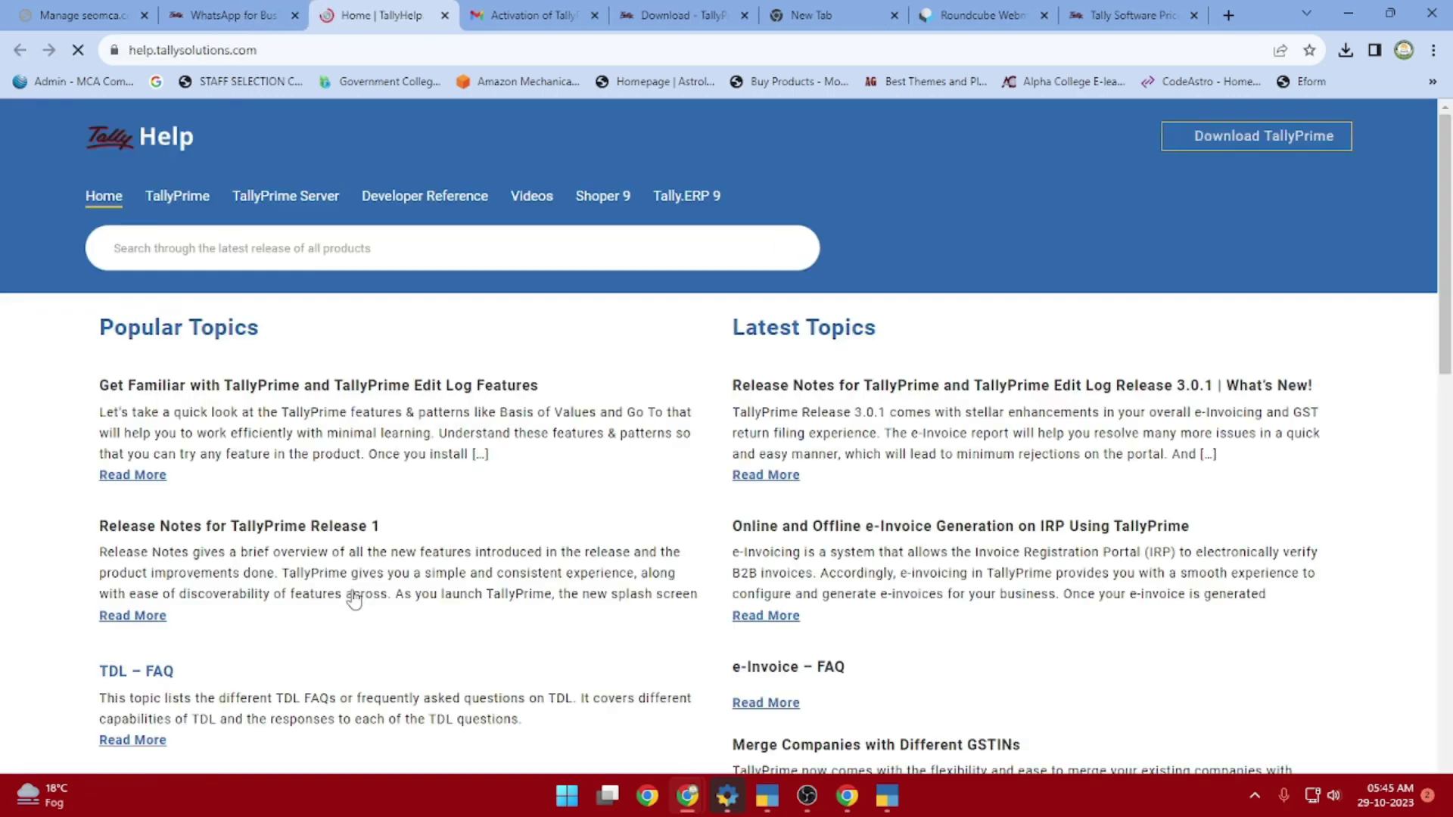
scroll(876, 539, "down", 1)
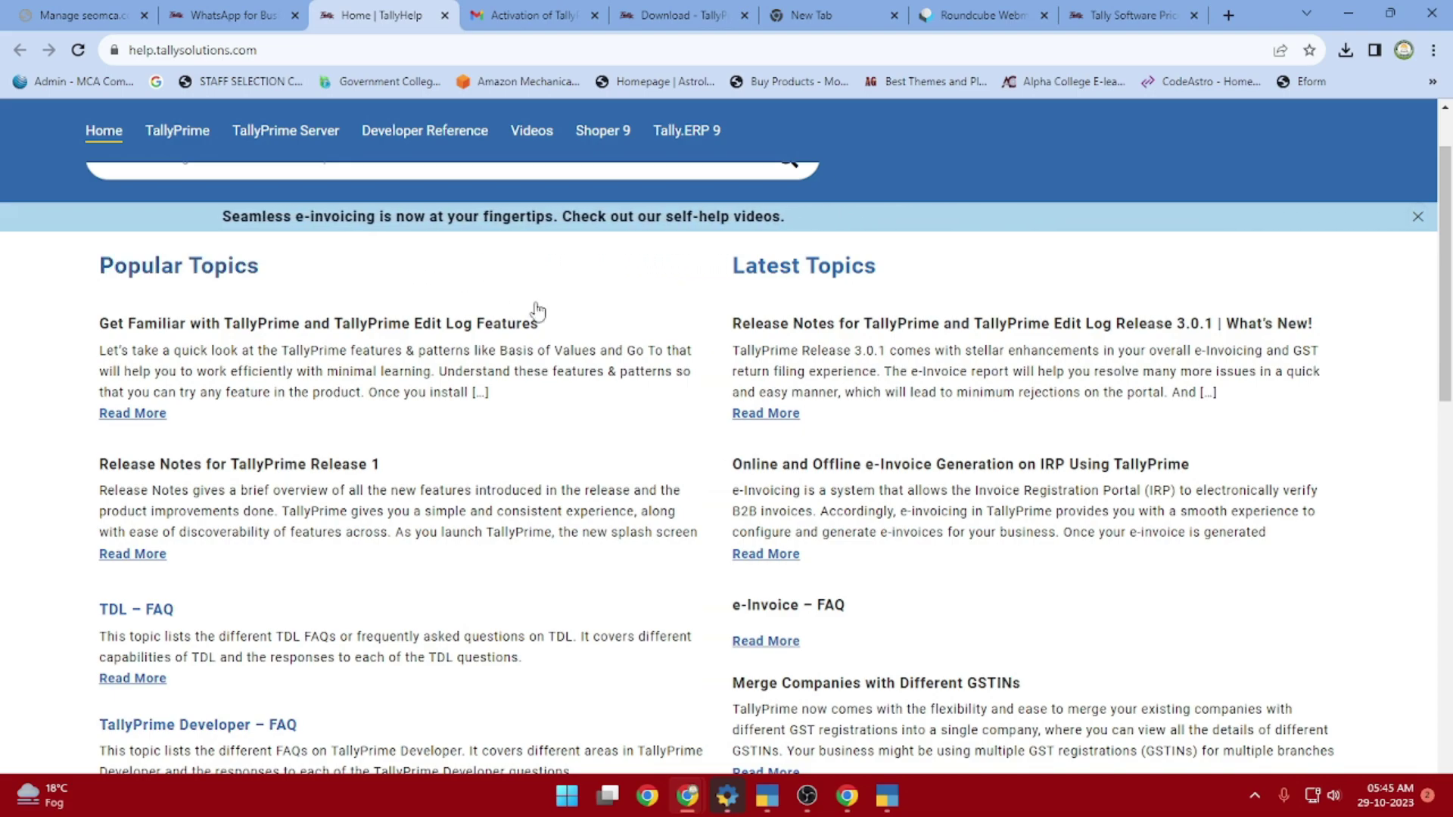
scroll(885, 454, "down", 6)
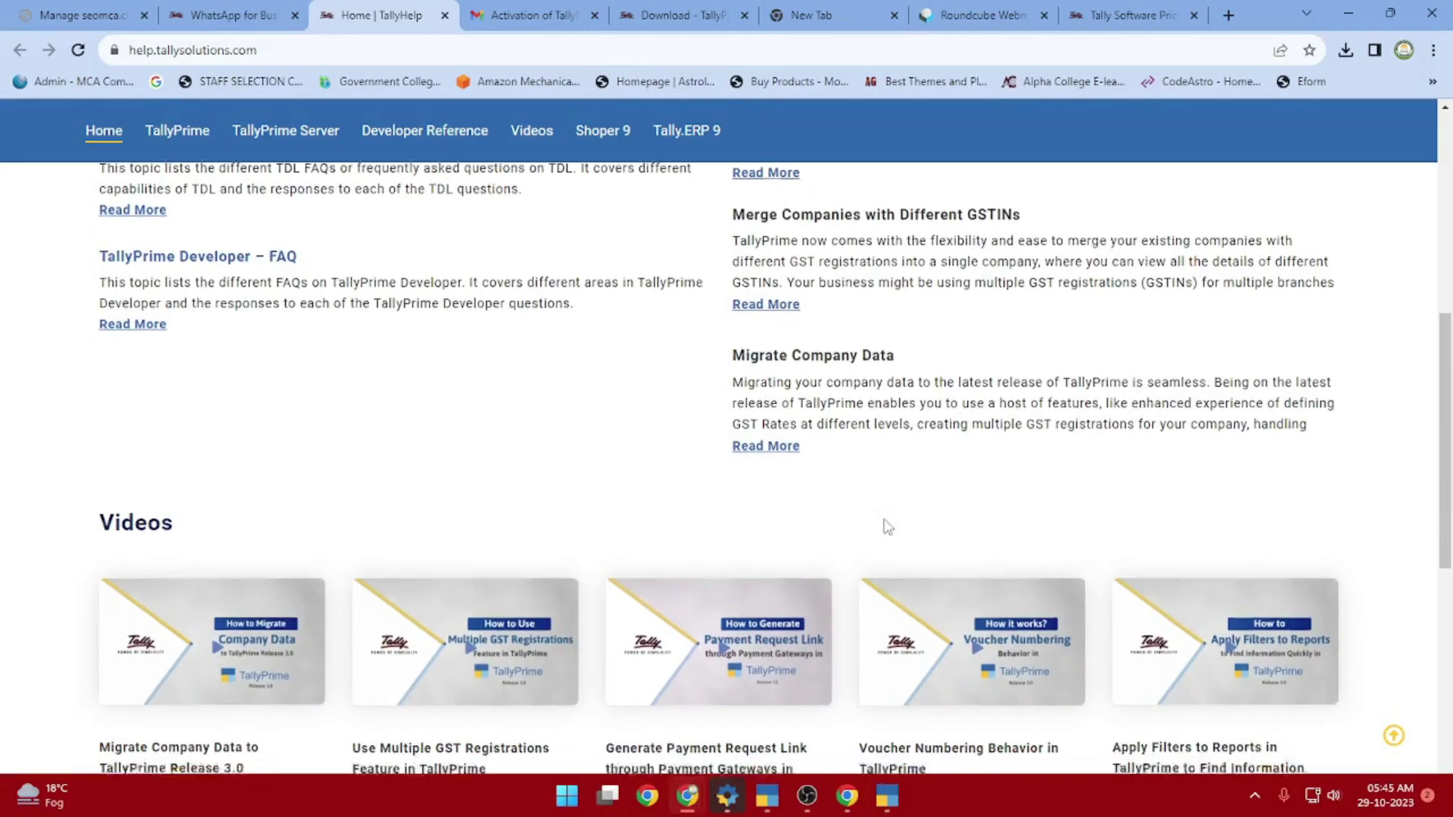
scroll(886, 528, "down", 10)
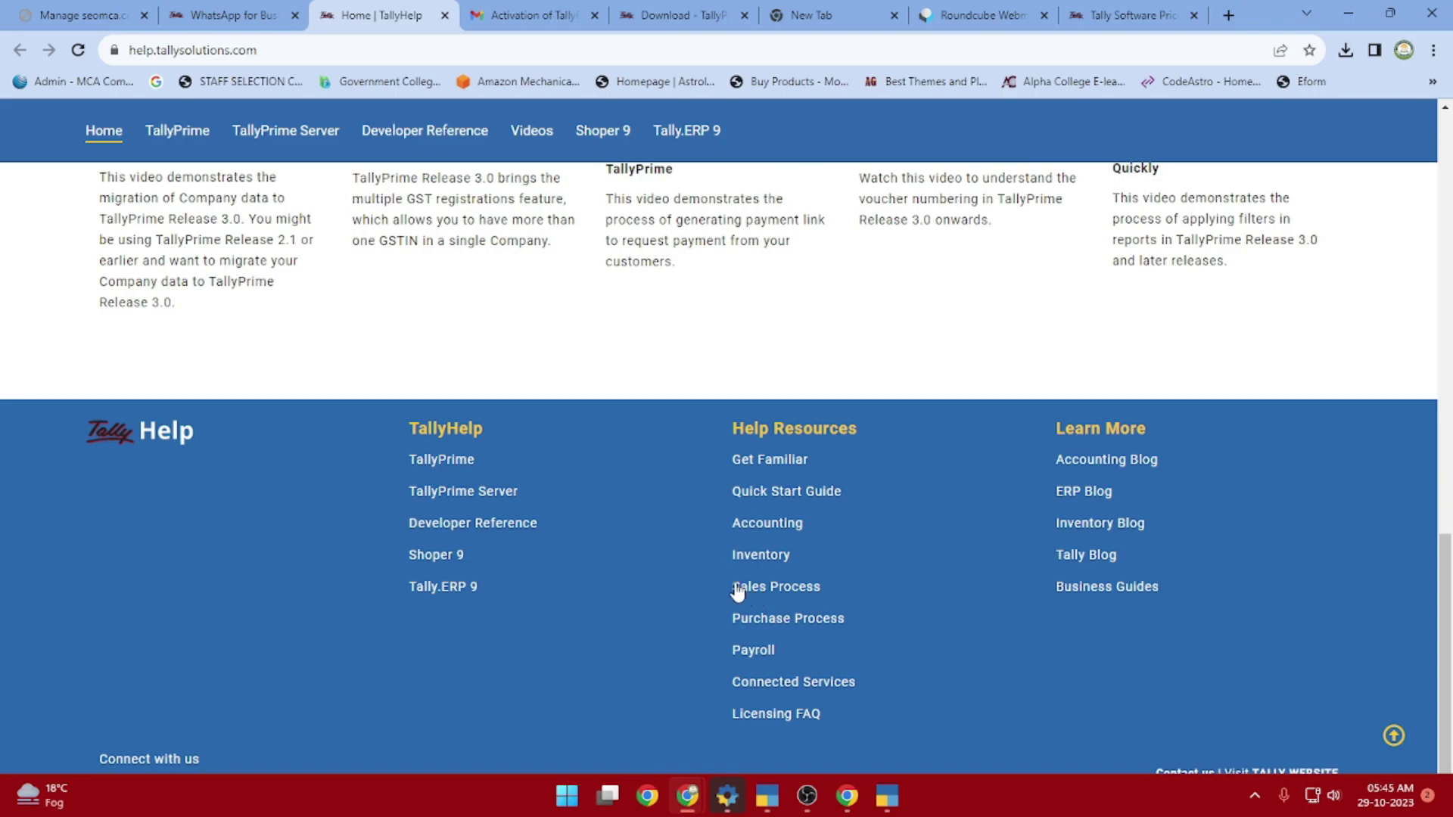
Open the Accounting in TallyPrime help article and read its nine sections, such as Chart of Accounts and Banking Utilities
left_click(767, 528)
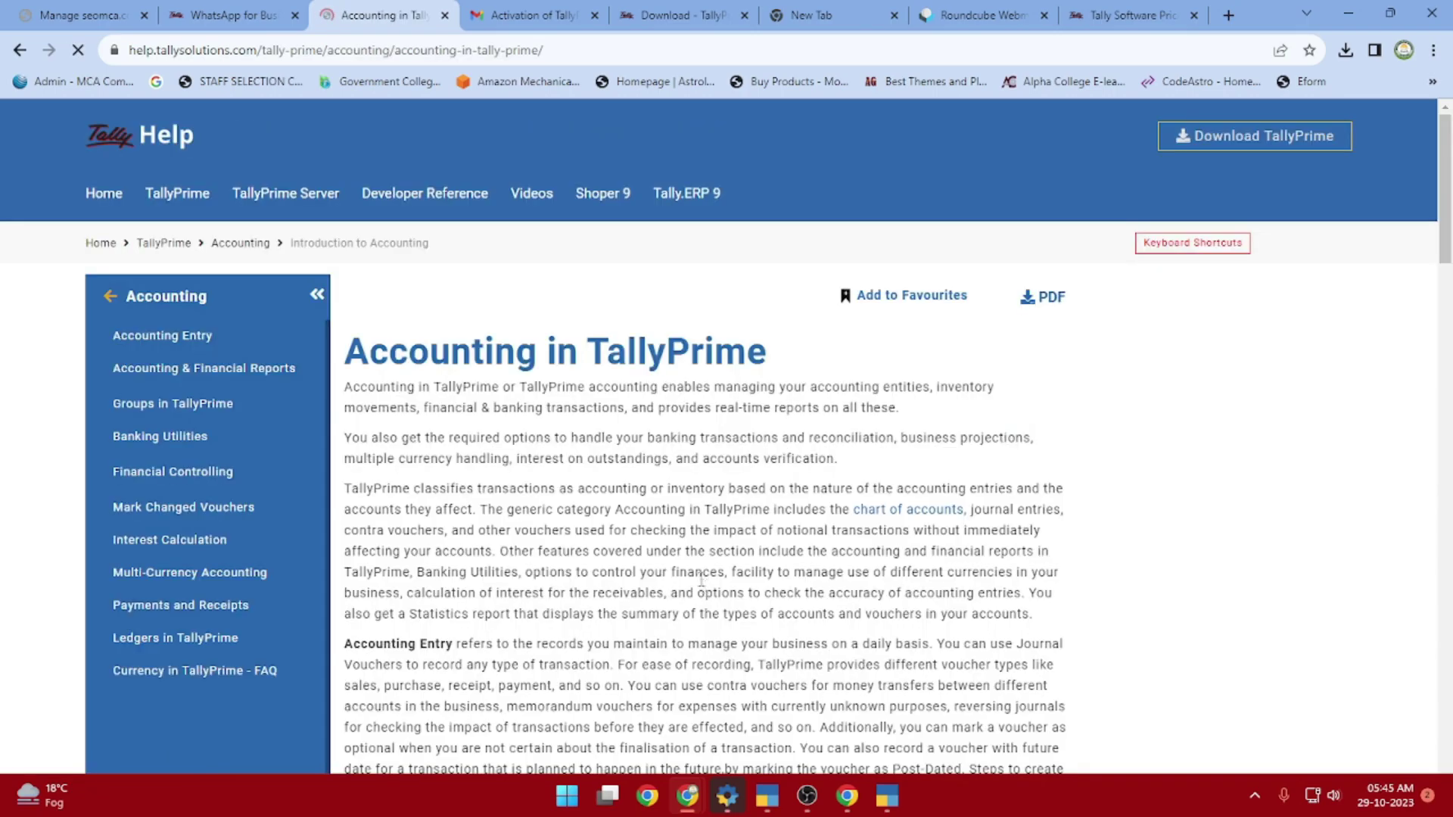
scroll(697, 451, "down", 5)
scroll(697, 452, "up", 5)
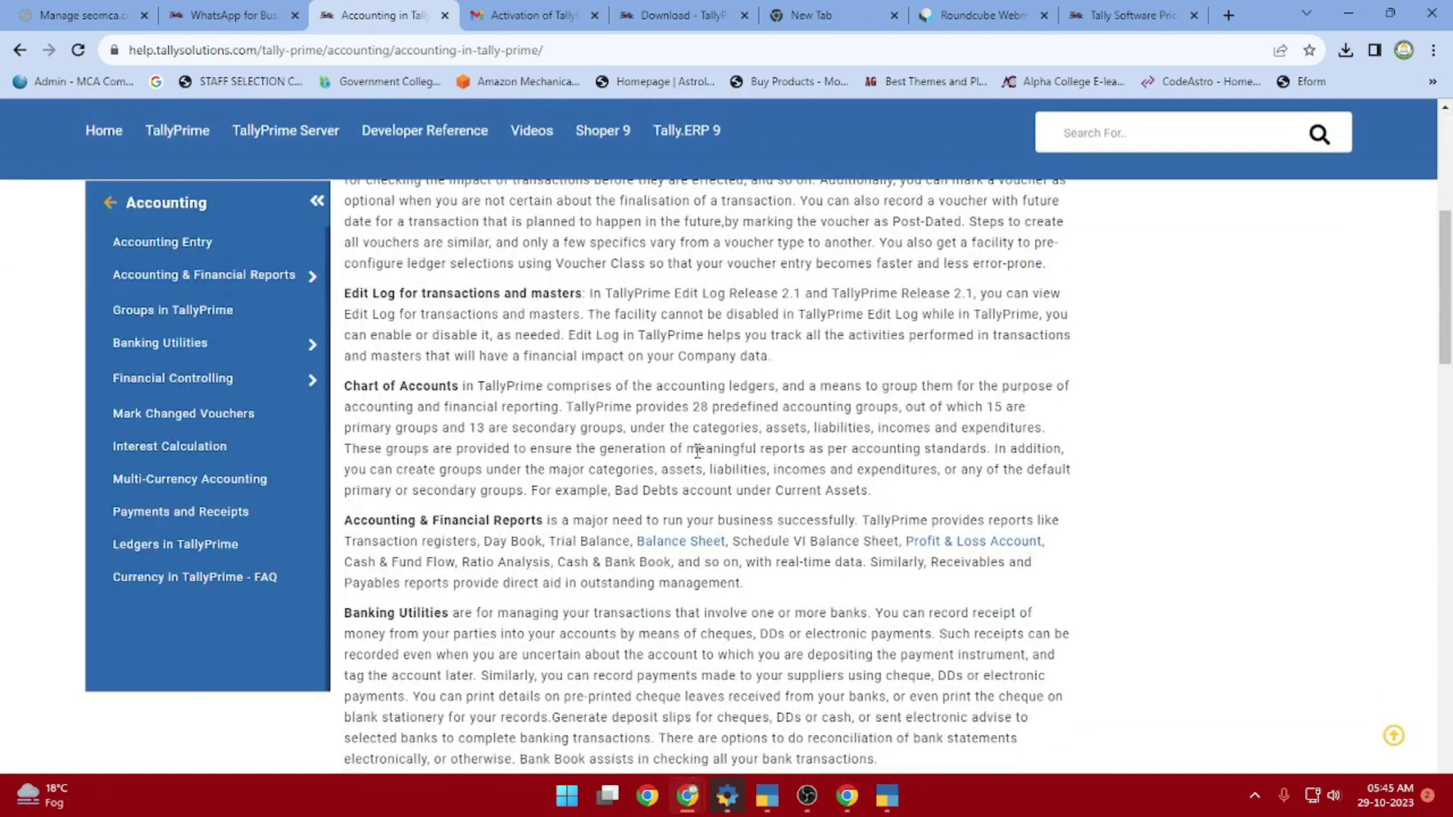
scroll(697, 452, "up", 3)
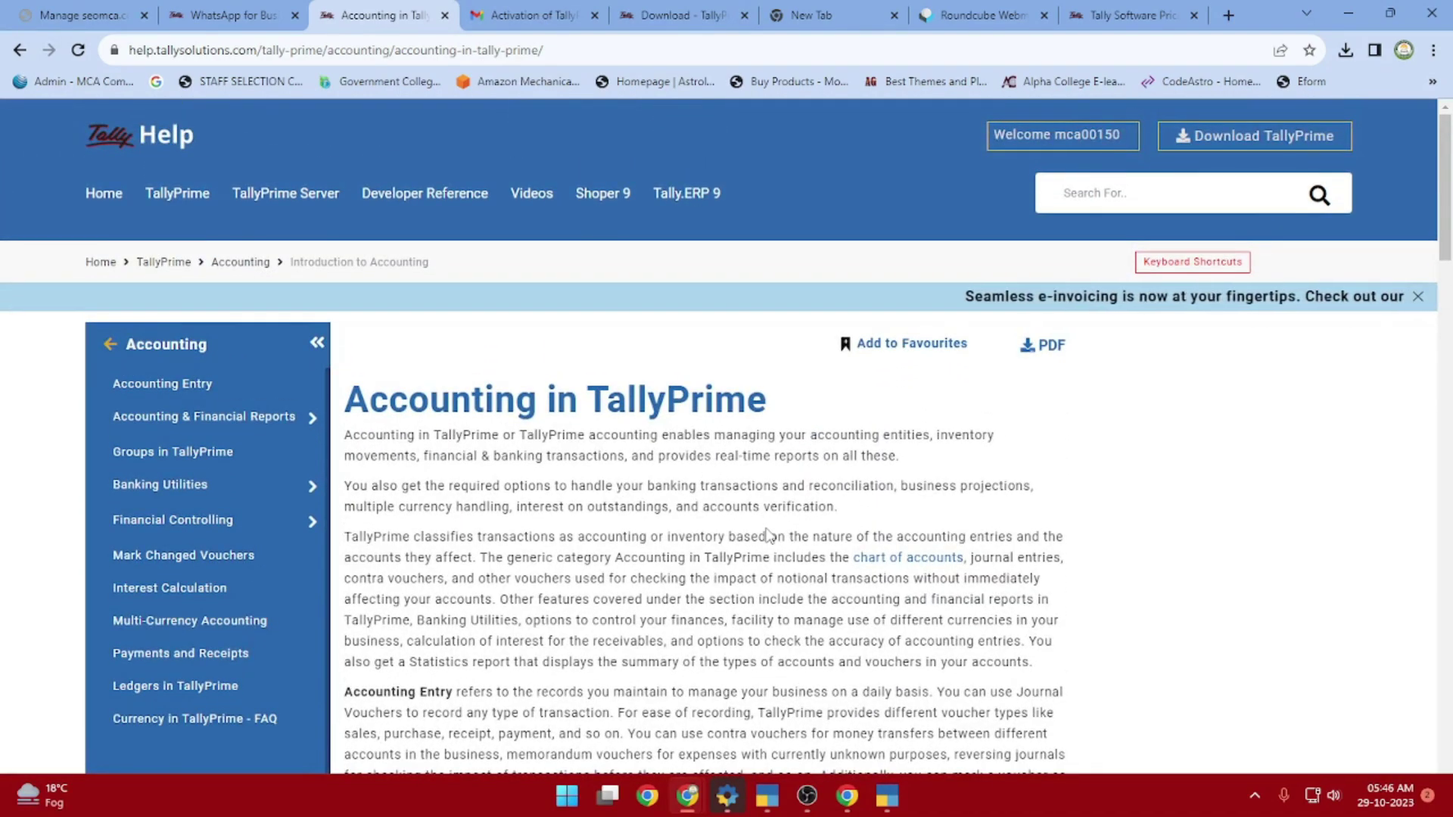
scroll(768, 535, "down", 4)
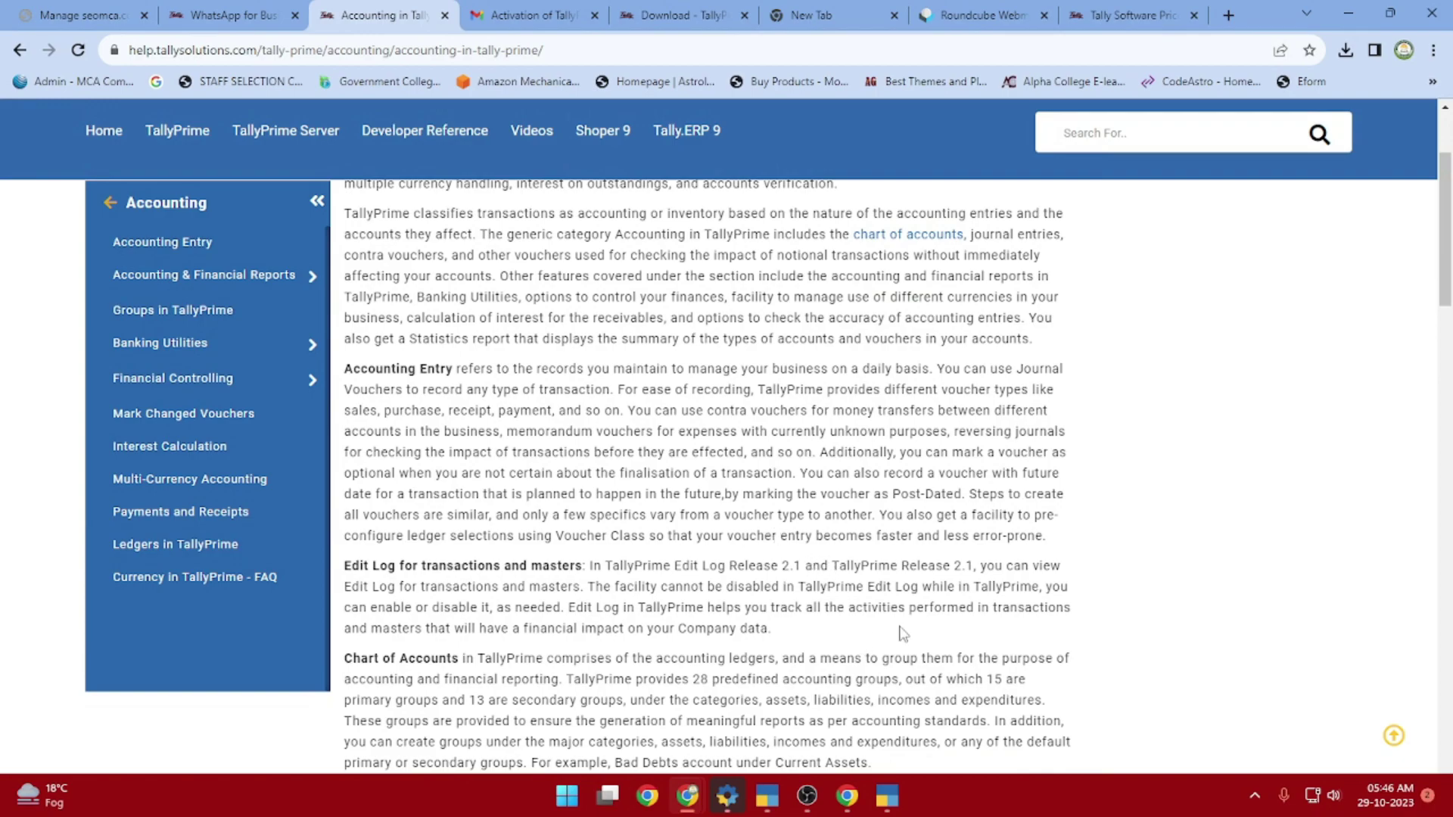
scroll(687, 633, "down", 3)
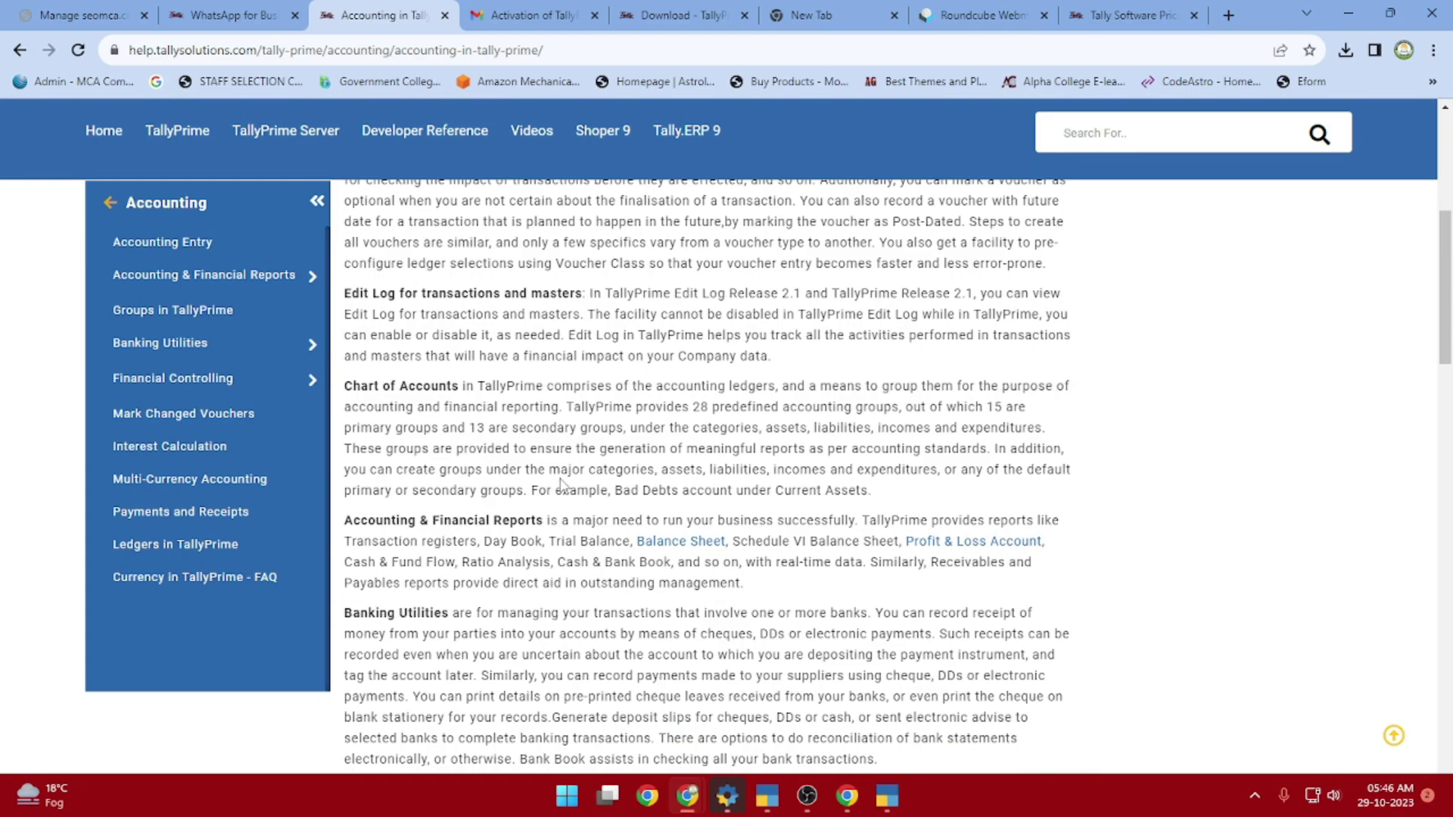
scroll(560, 477, "down", 10)
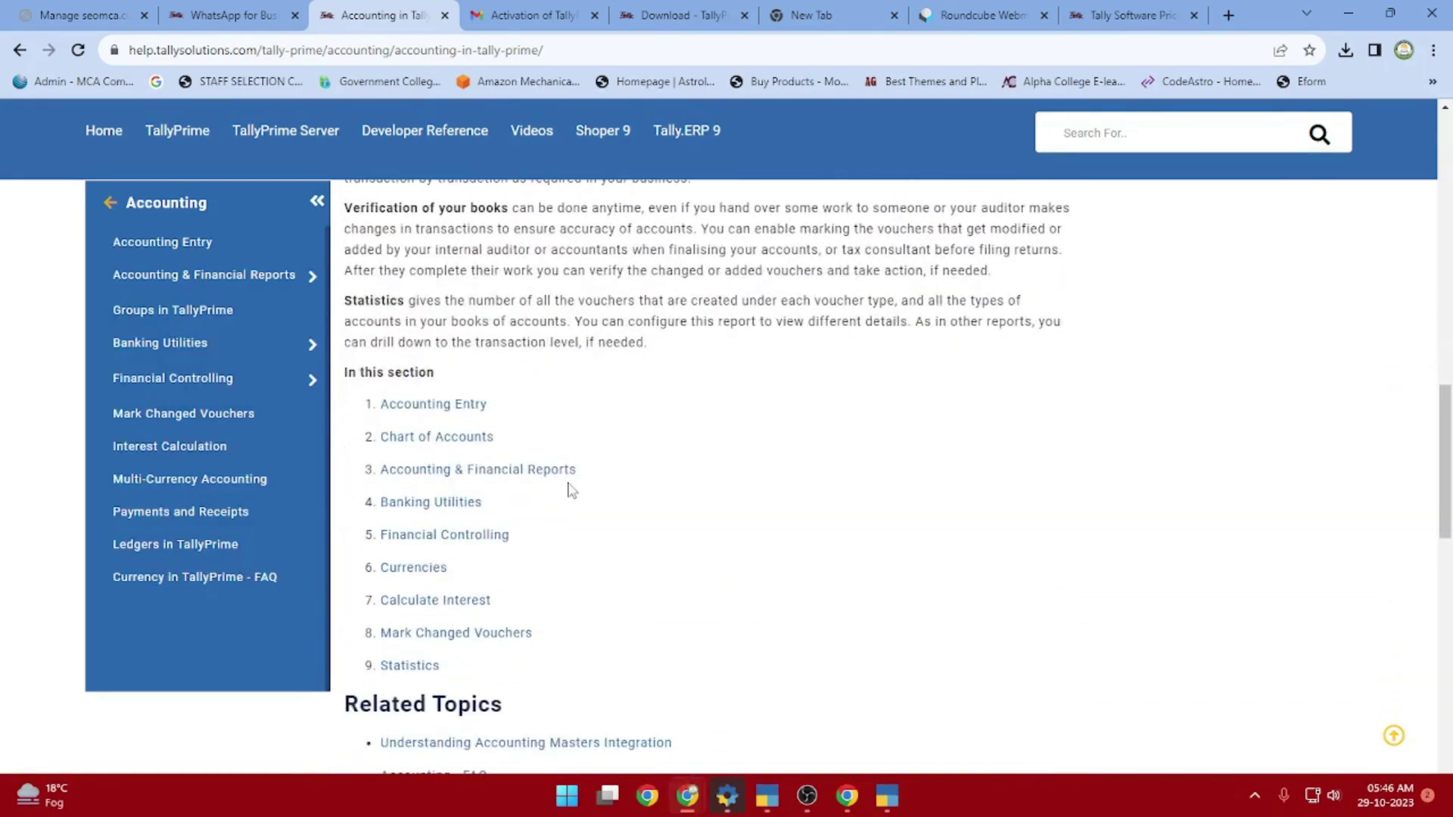
scroll(356, 545, "down", 1)
scroll(697, 506, "down", 2)
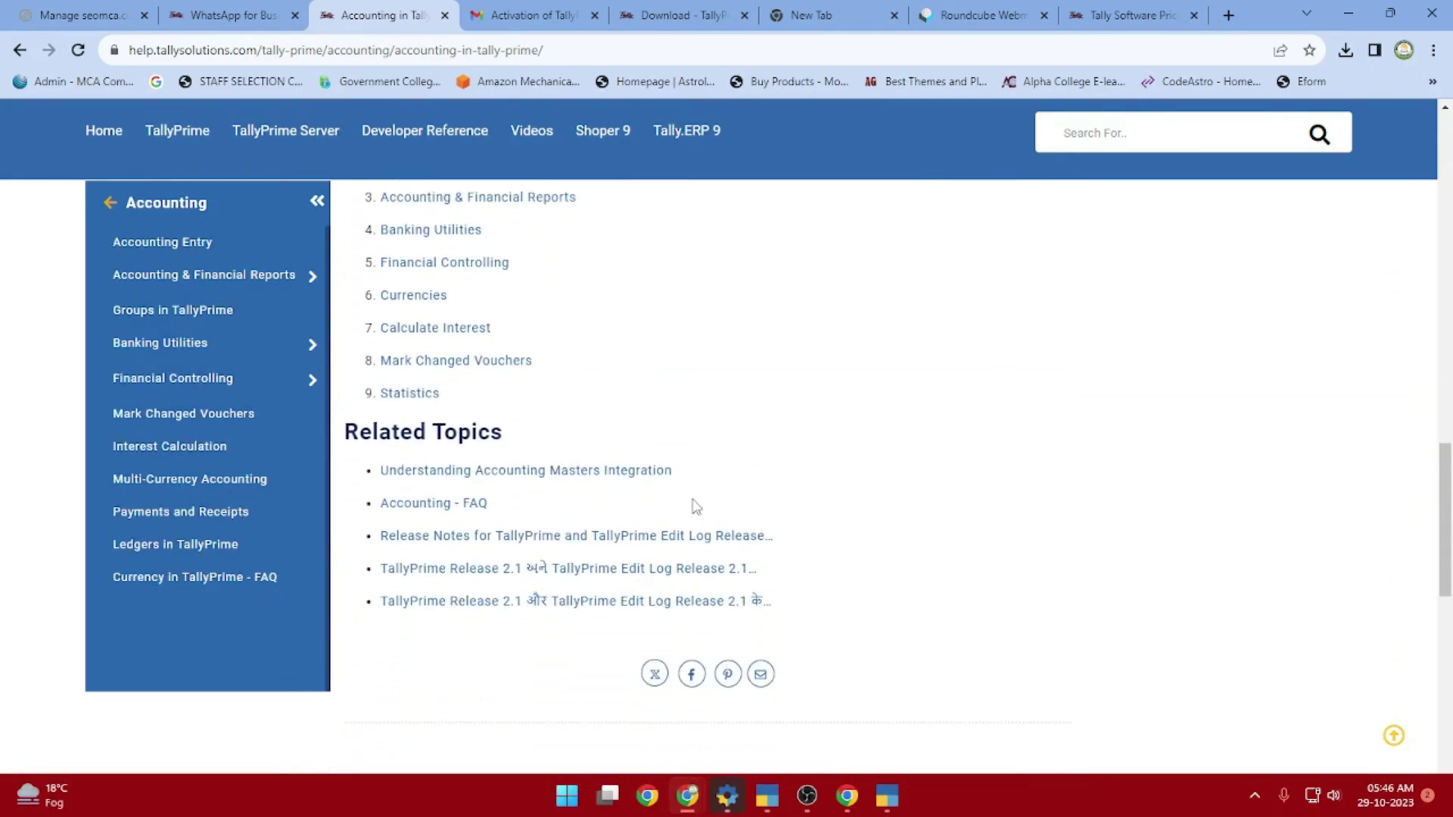
scroll(651, 543, "up", 1)
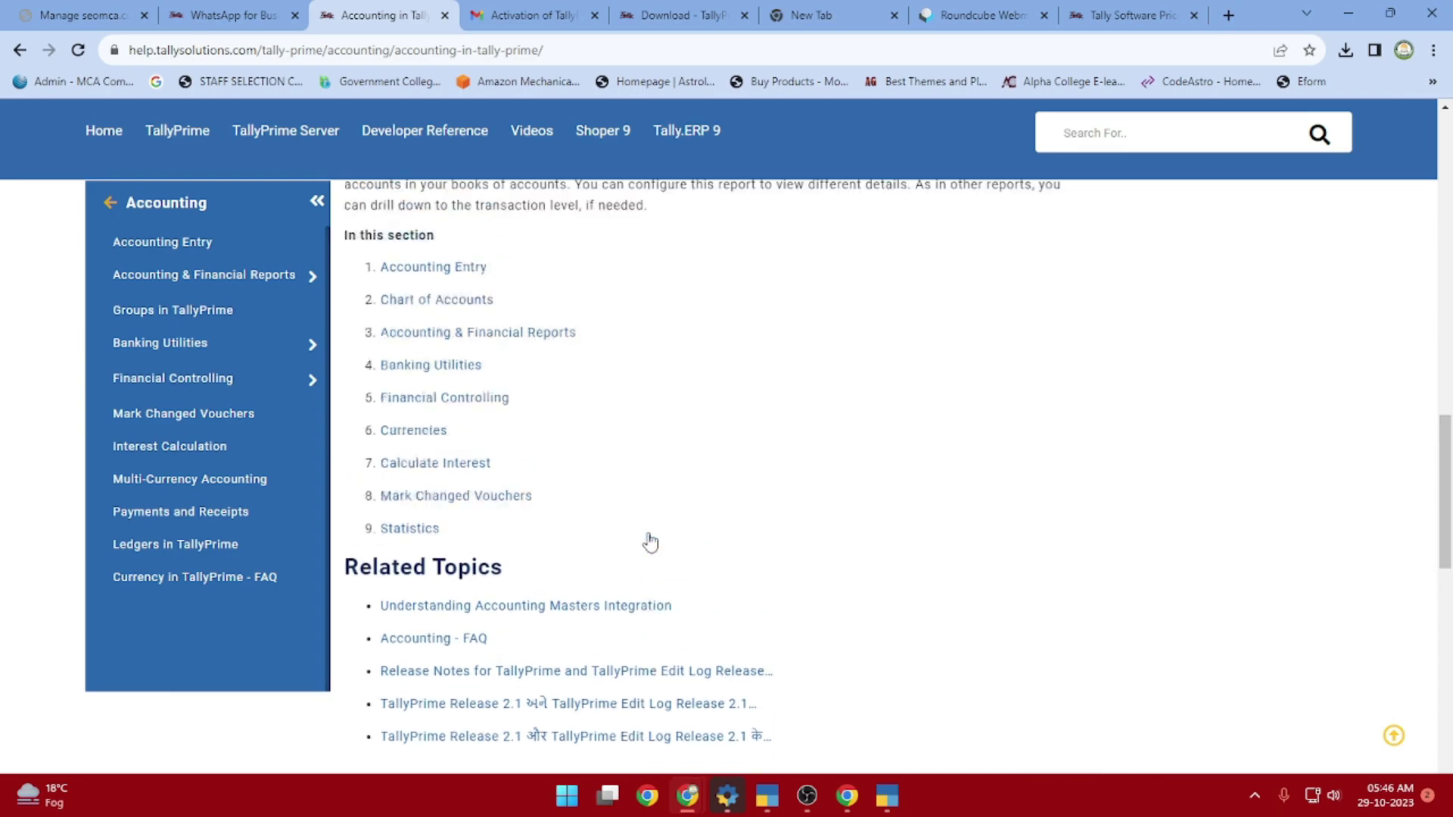
scroll(649, 542, "up", 9)
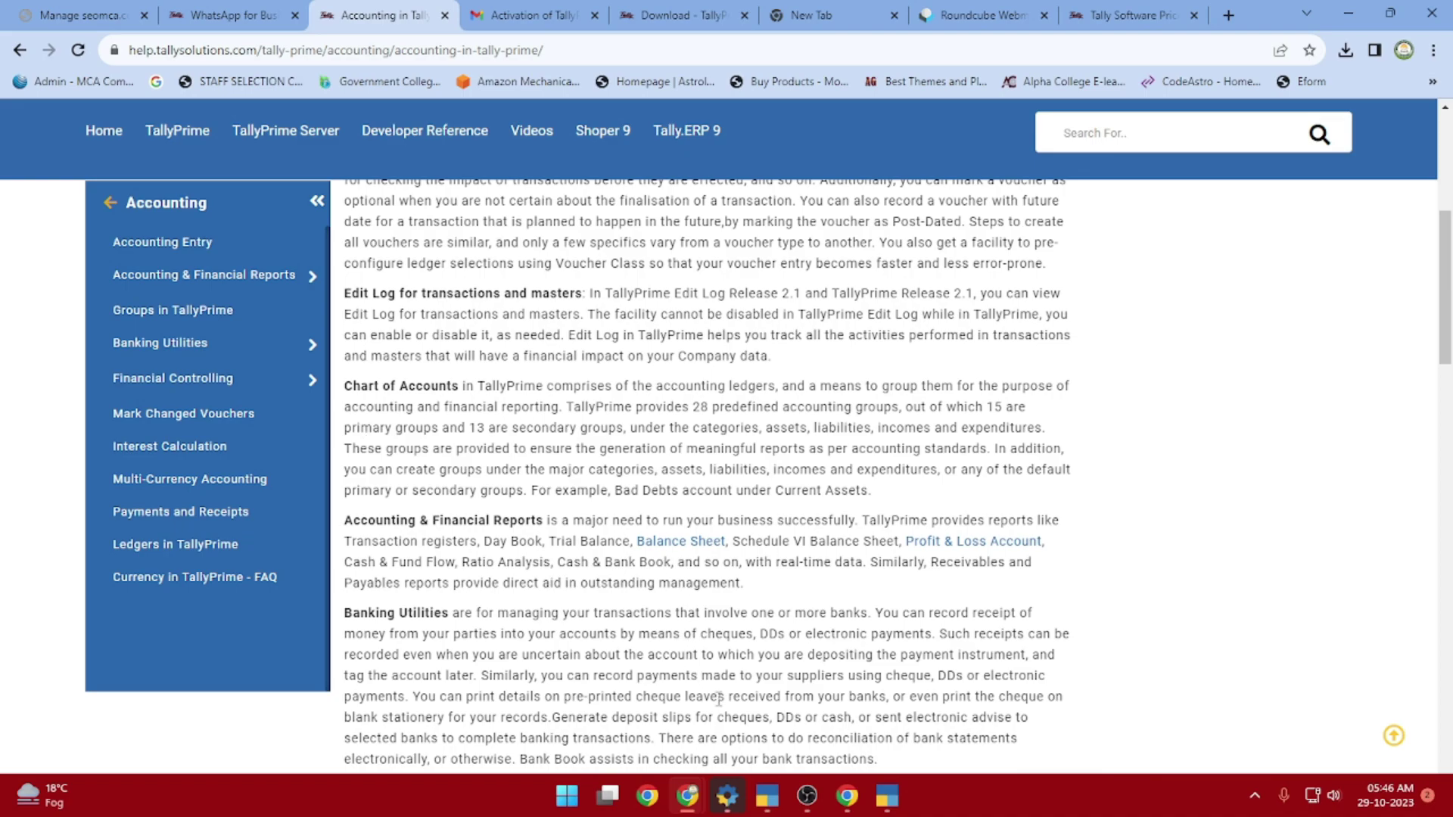
Return to TallyPrime's Gateway of Tally for company A, period 1-Apr-23 to 31-Mar-24
left_click(766, 797)
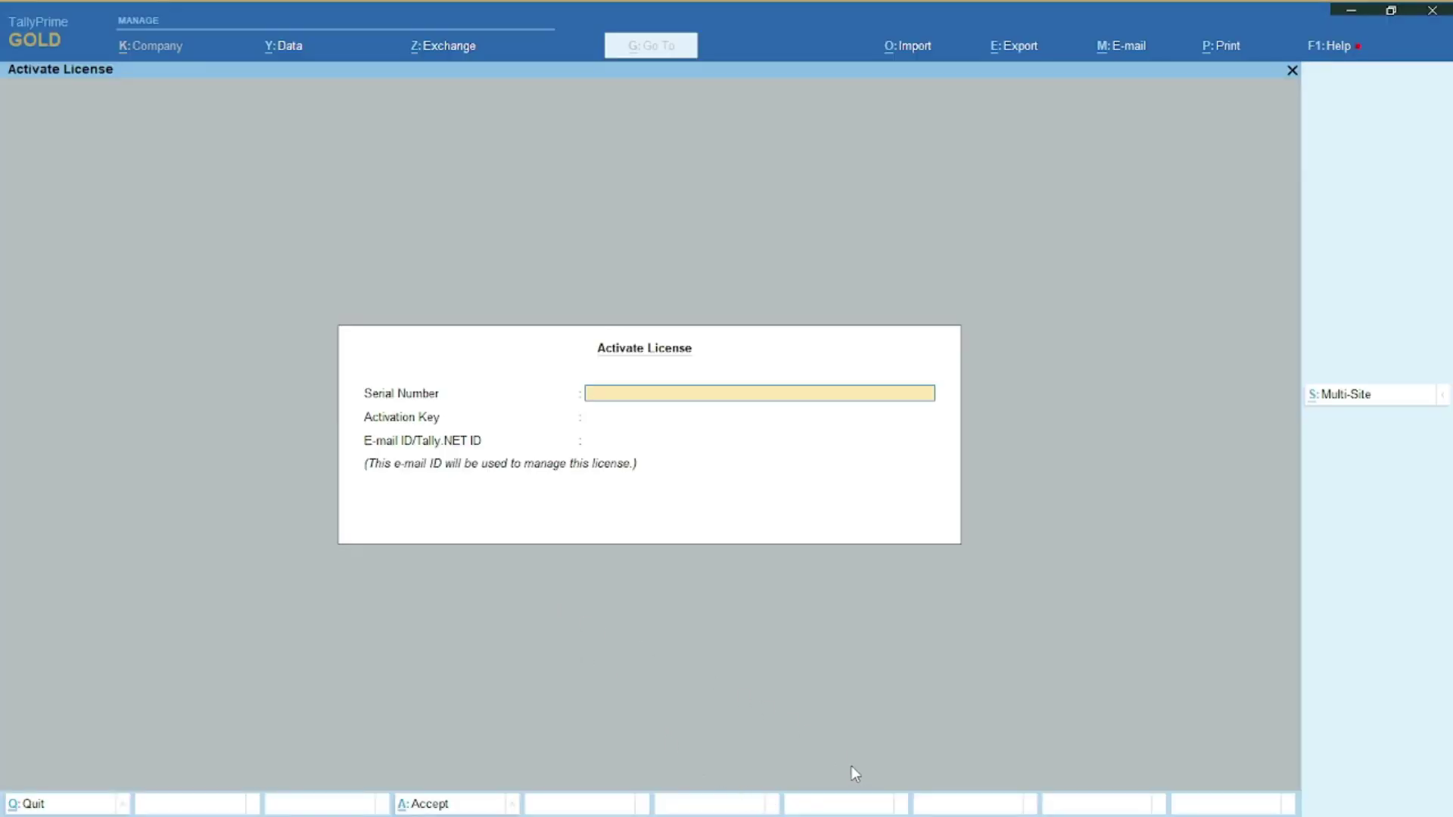
left_click(1351, 10)
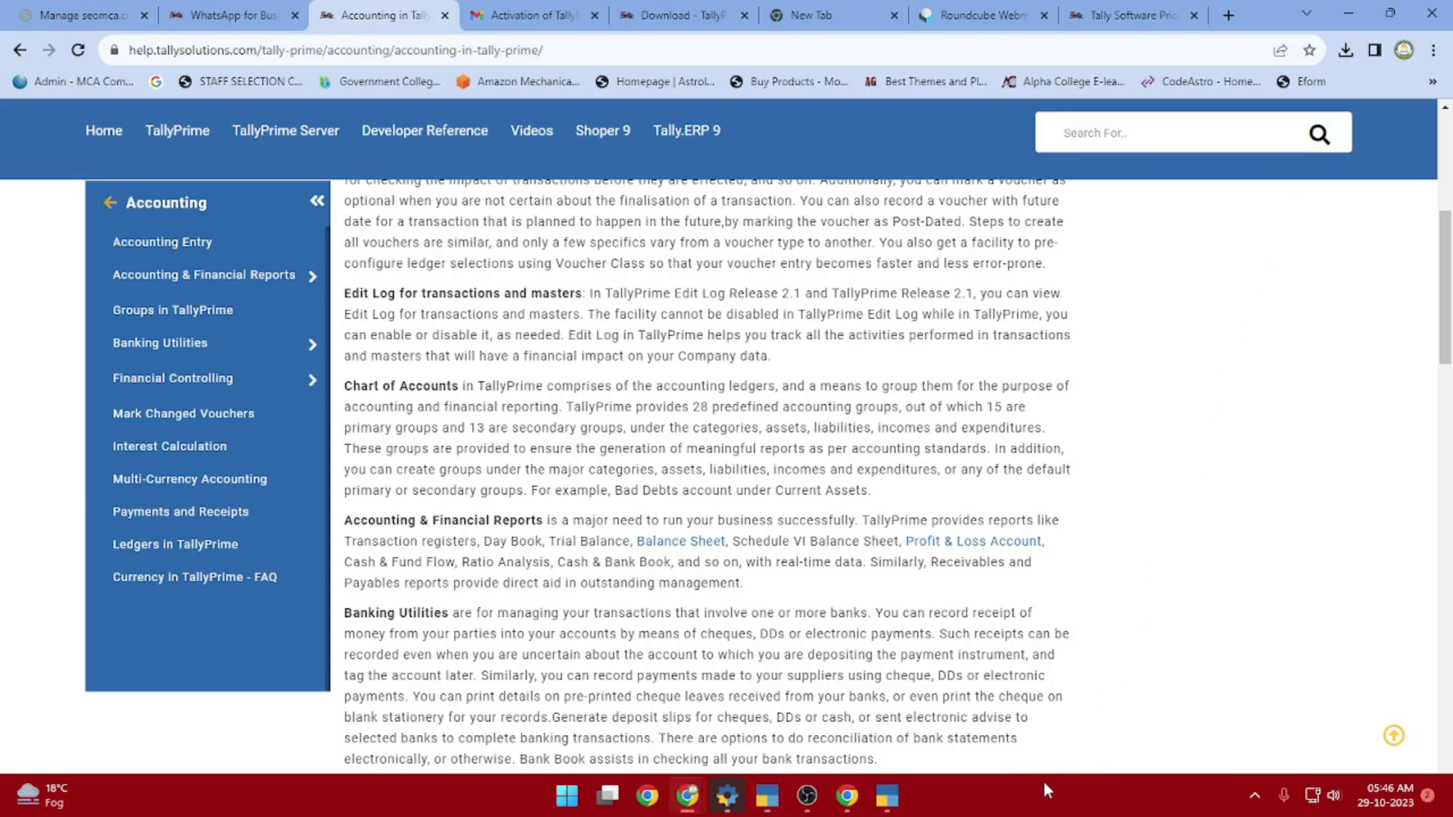
left_click(883, 804)
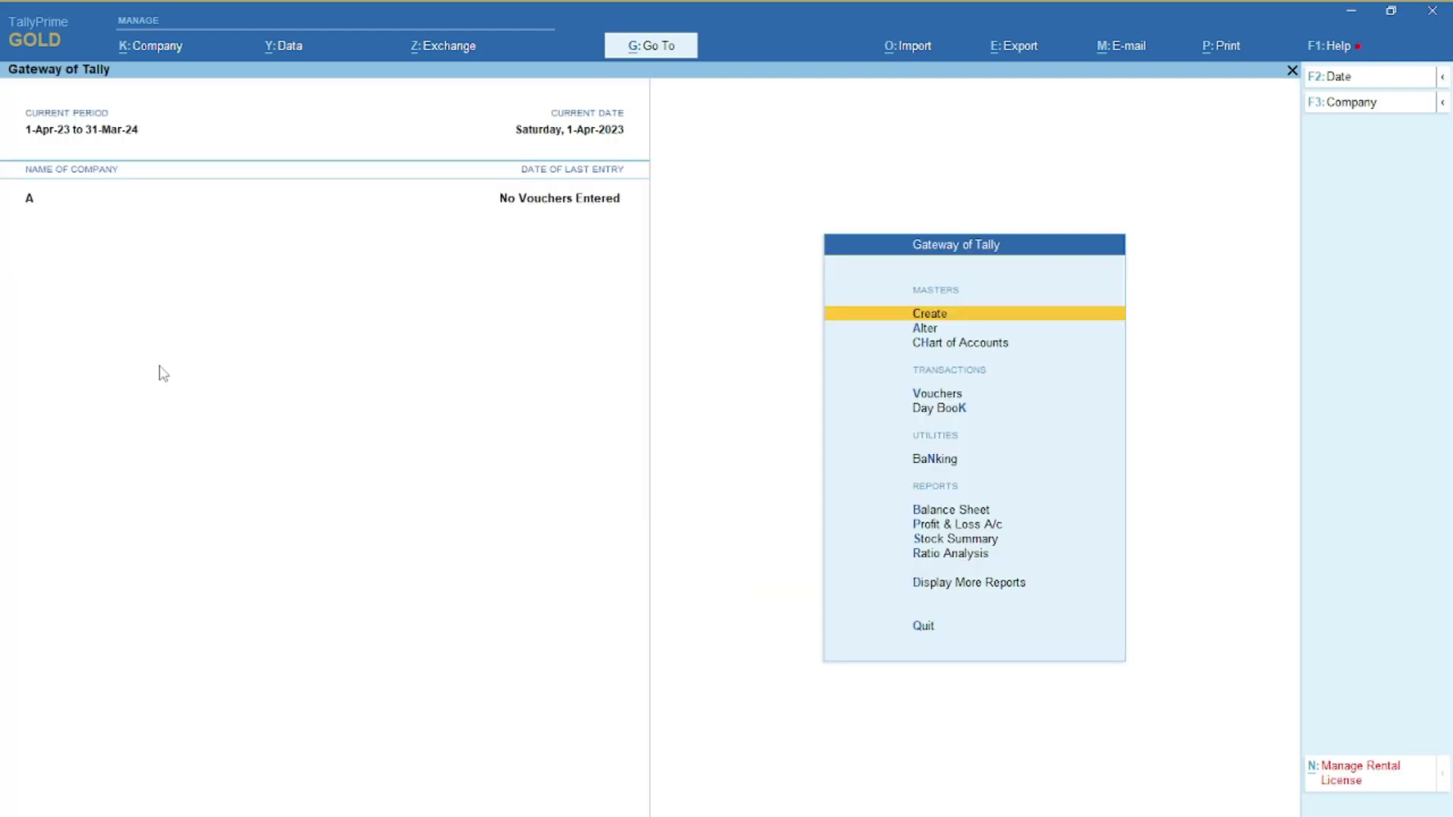
key("Down")
key("Down")
key("Down")
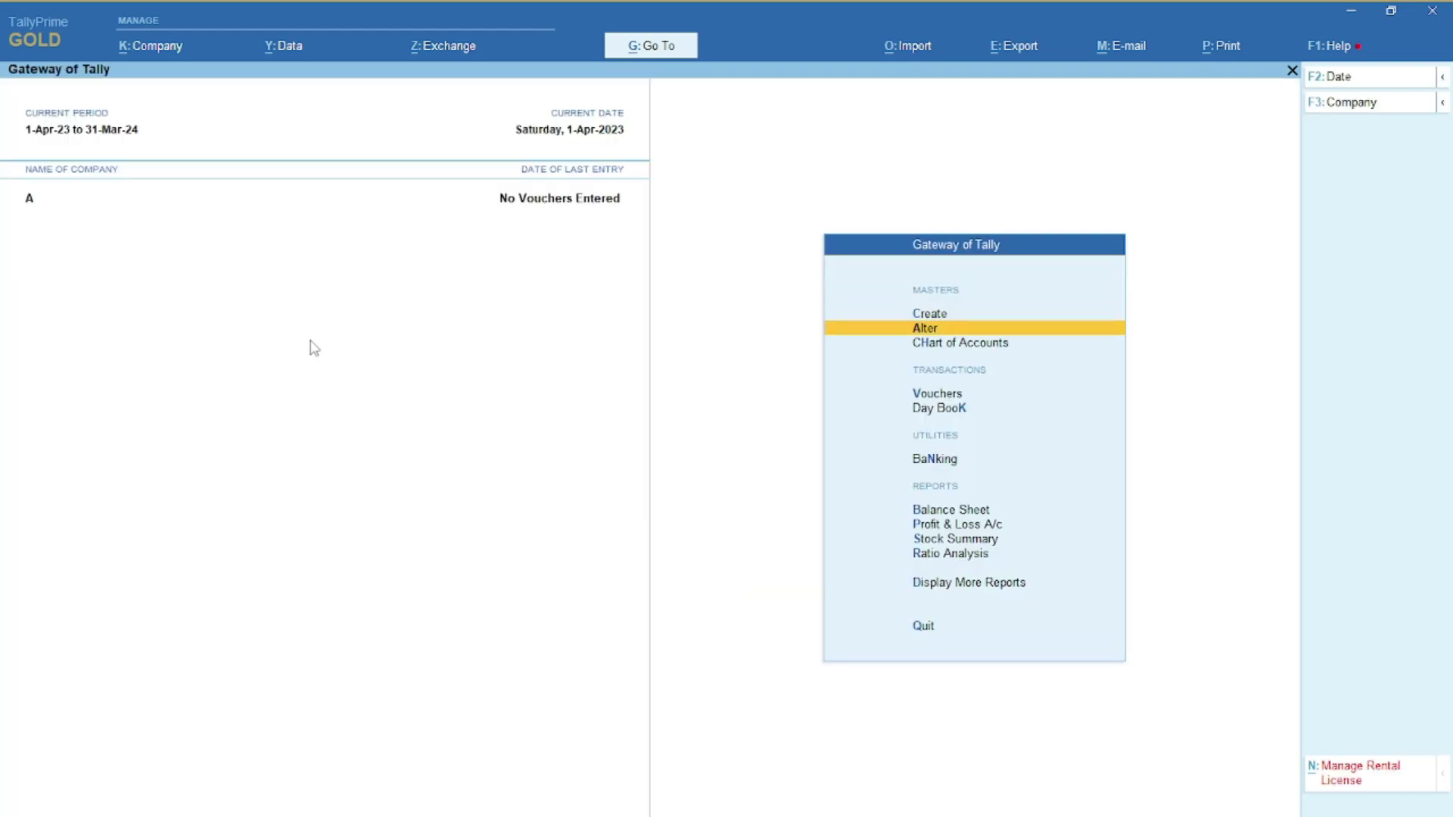
Open Payment voucher No. 1 and advance its date to 12-Apr-23
key("Return")
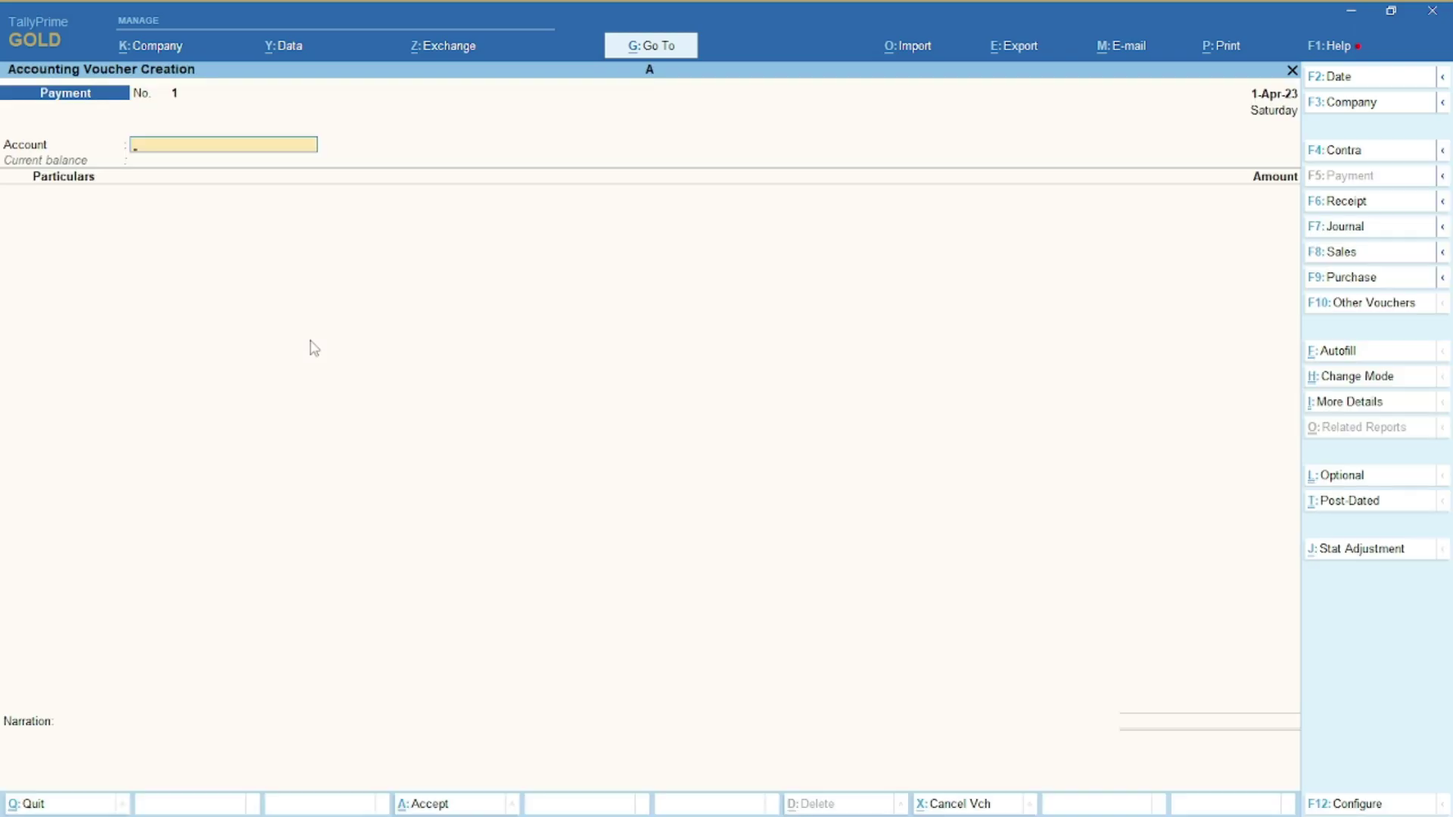
key("F2")
key("Return")
key("F2")
key("Return")
key("F2")
key("Return")
key("F2")
key("Return")
key("F2")
key("Return")
key("F2")
key("Return")
key("F2")
key("Return")
key("F2")
key("Return")
key("F2")
key("Return")
key("F2")
key("Return")
key("F2")
key("Return")
Change the period to 1-4-2025 through 31-3-2026, then edit the voucher date again
key("alt+F2")
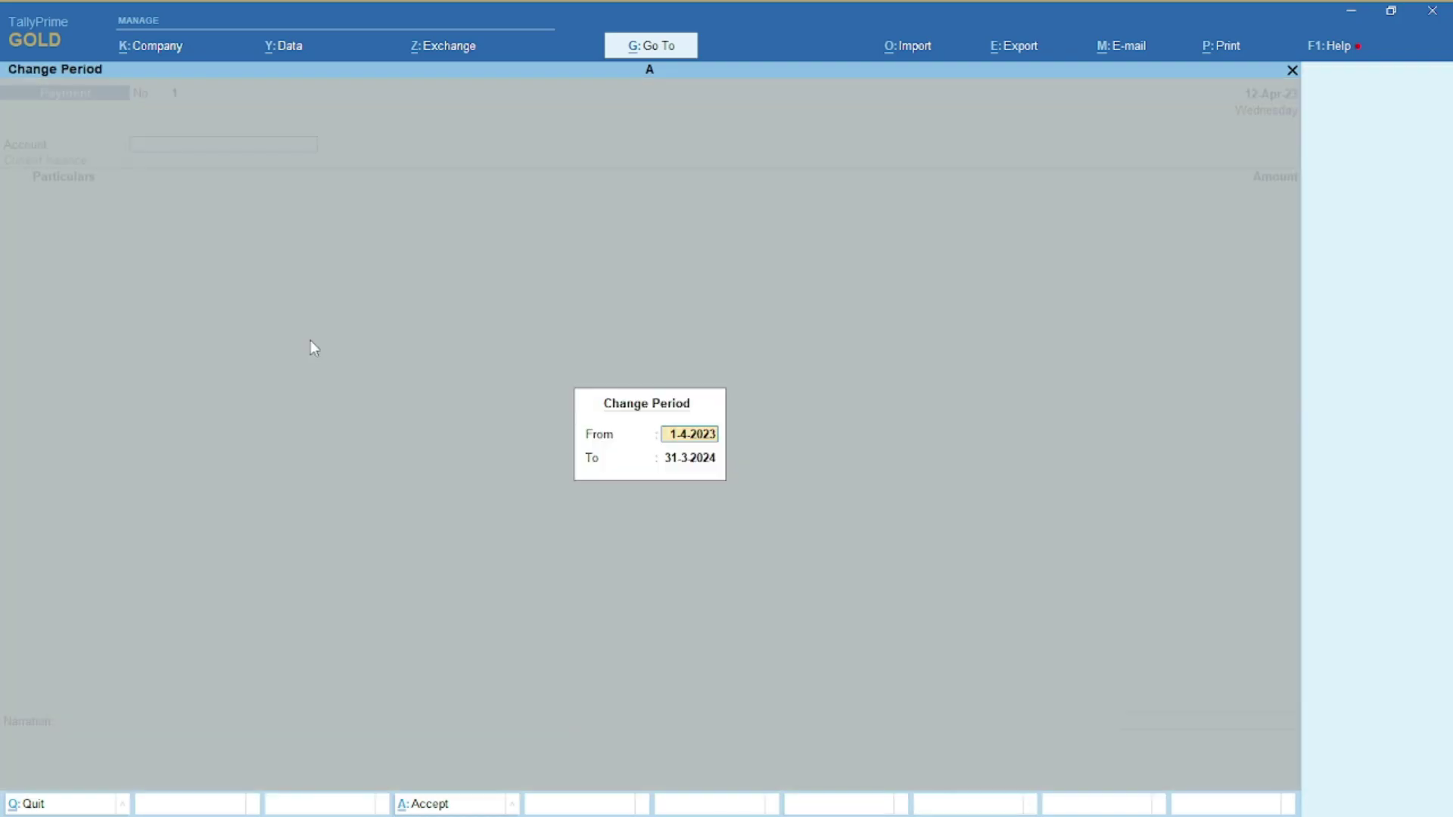
type("1-4-2025")
key("Return")
type("31")
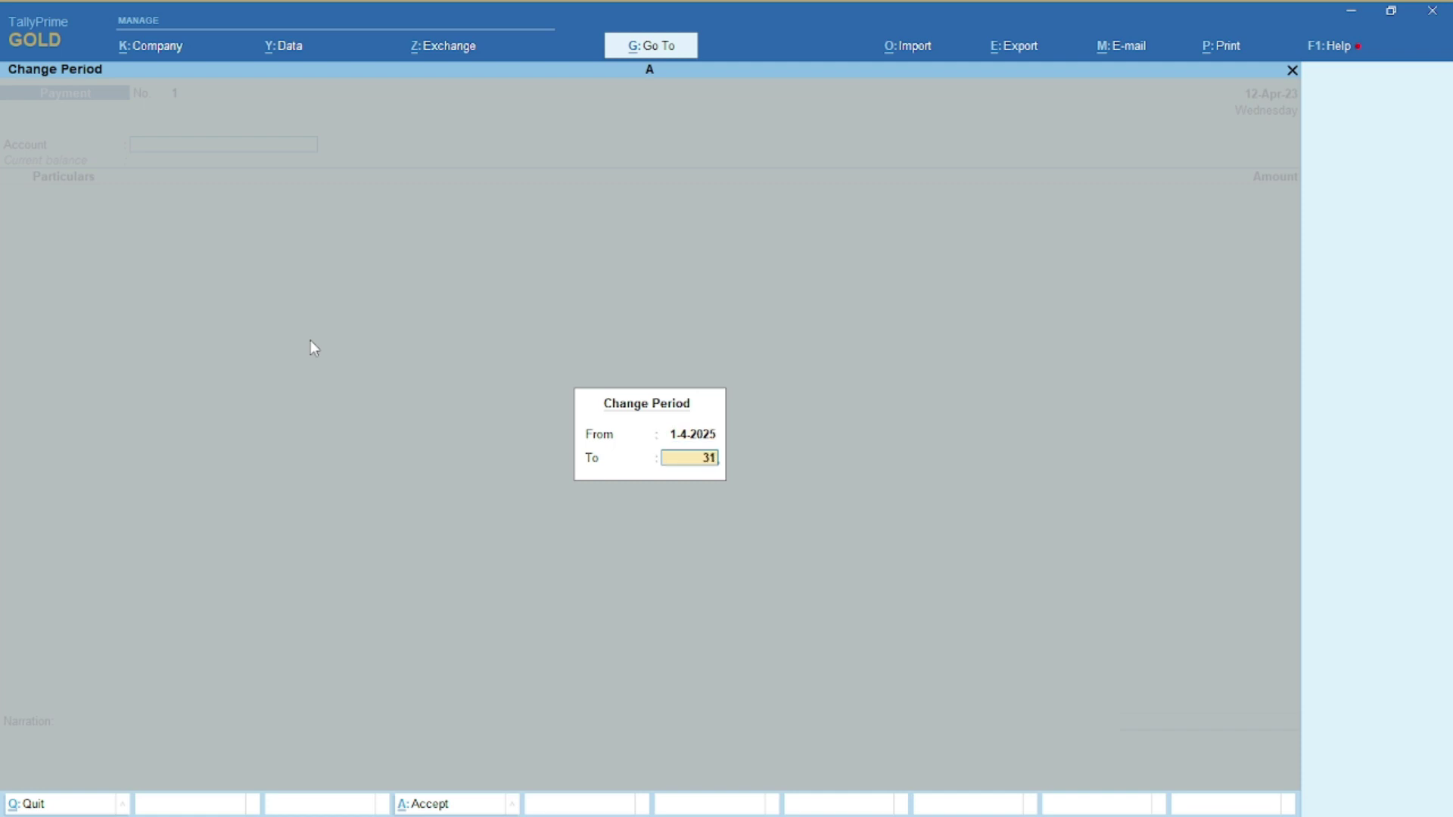
type("-3-2023")
key("BackSpace")
type("6")
key("Return")
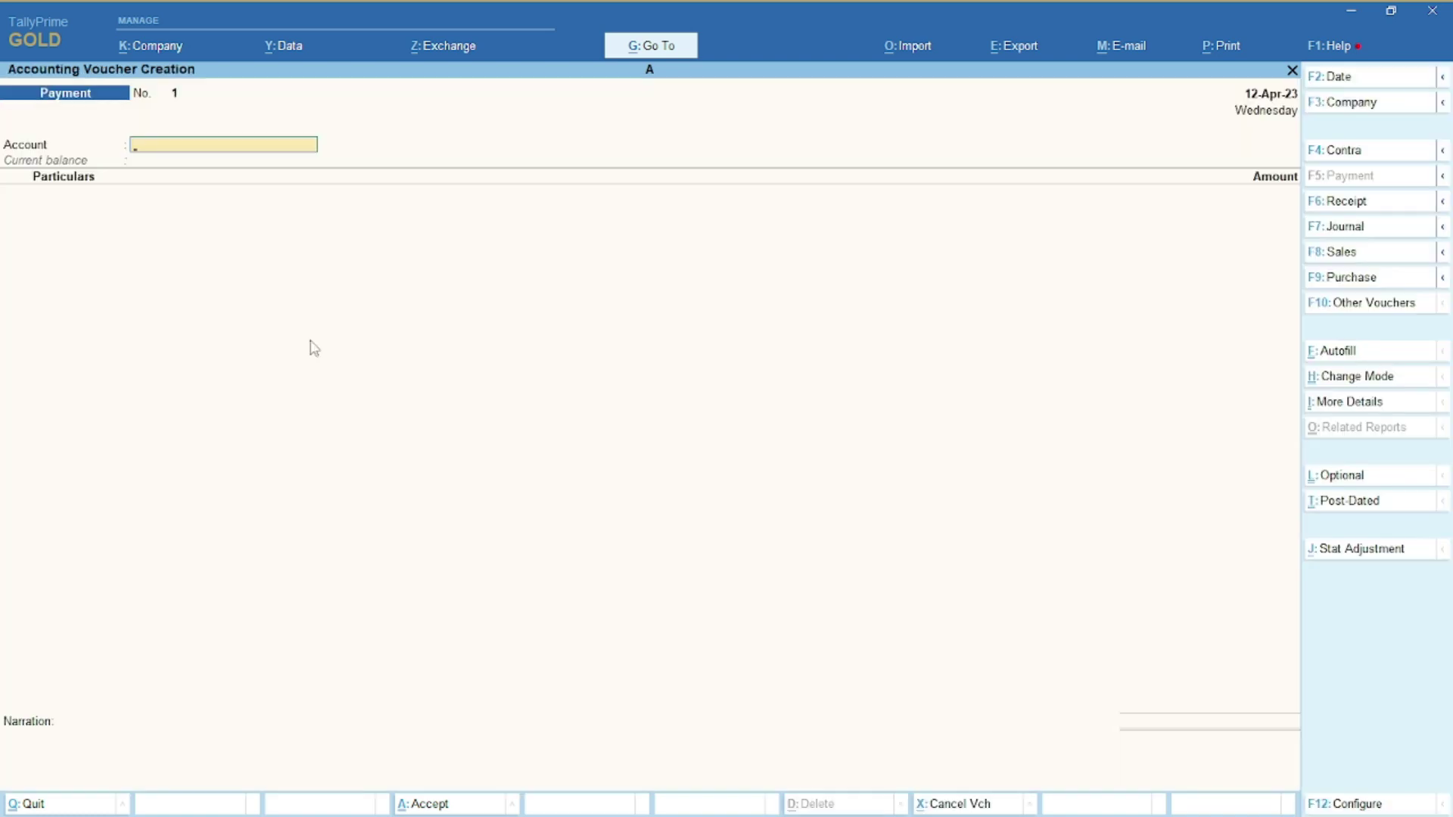
key("F2")
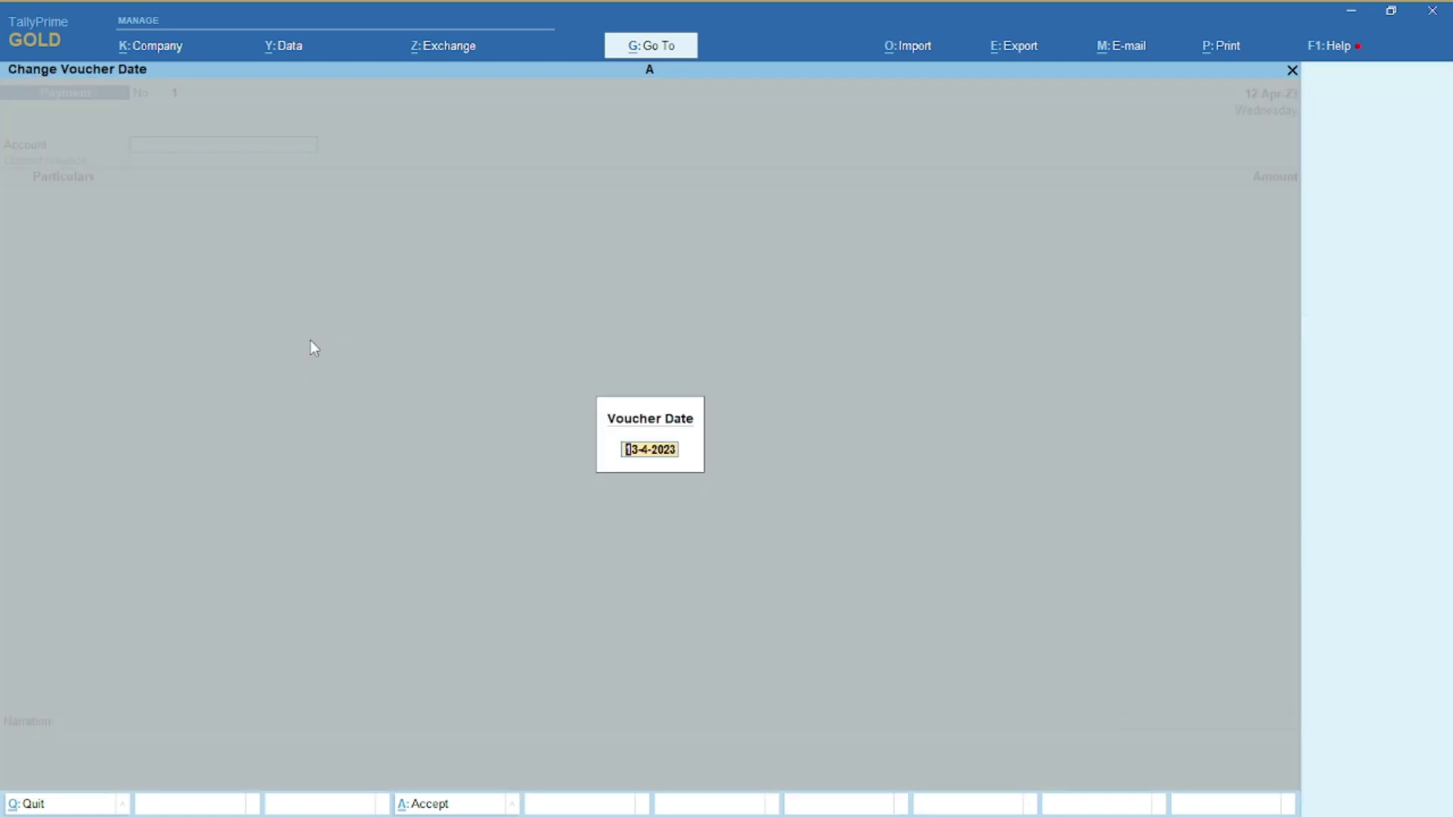